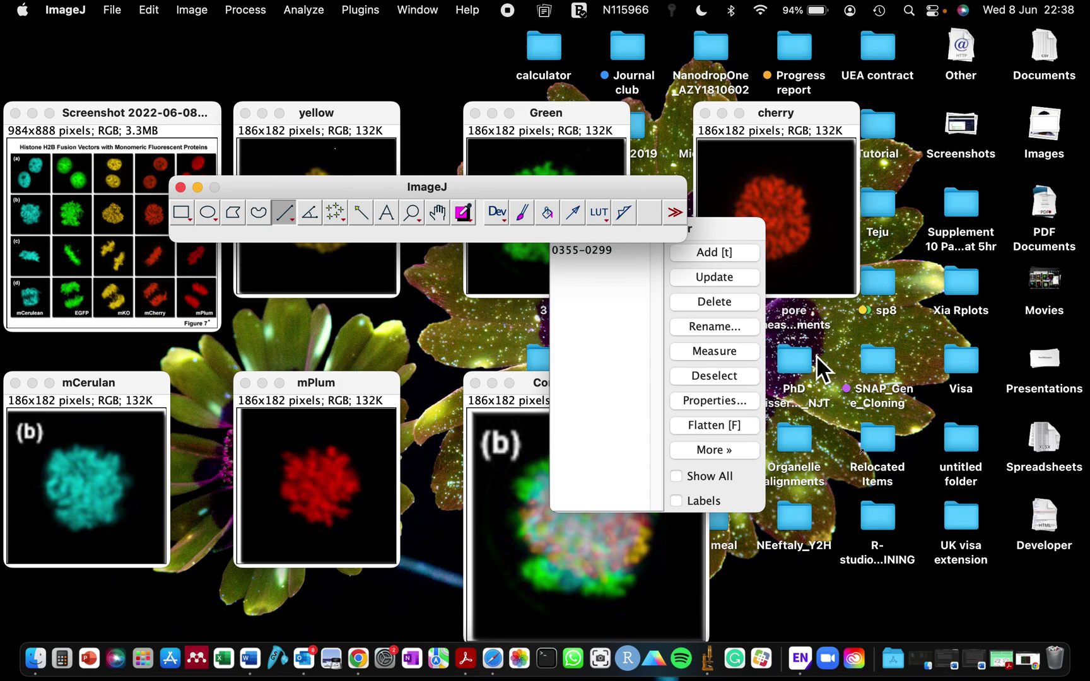
# - Move the ImageJ toolbar off the images and review the fluorescent protein pages and profile-plot tutorial listing in Chrome before minimizing it
pyautogui.moveTo(574, 186); pyautogui.dragTo(611, 62)
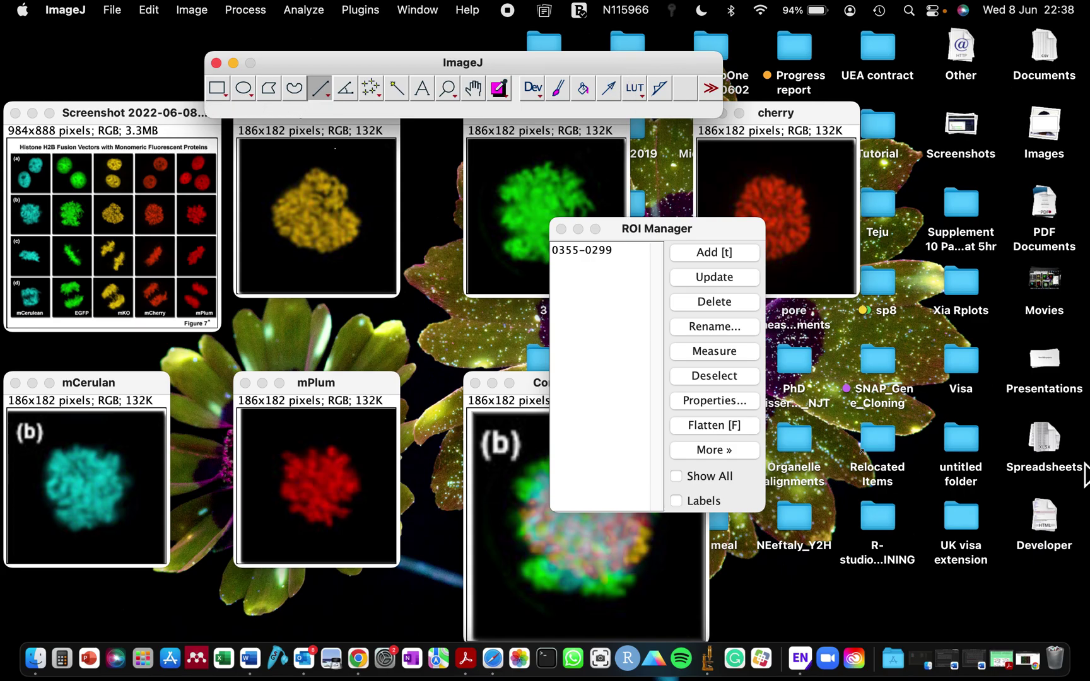
pyautogui.click(1028, 668)
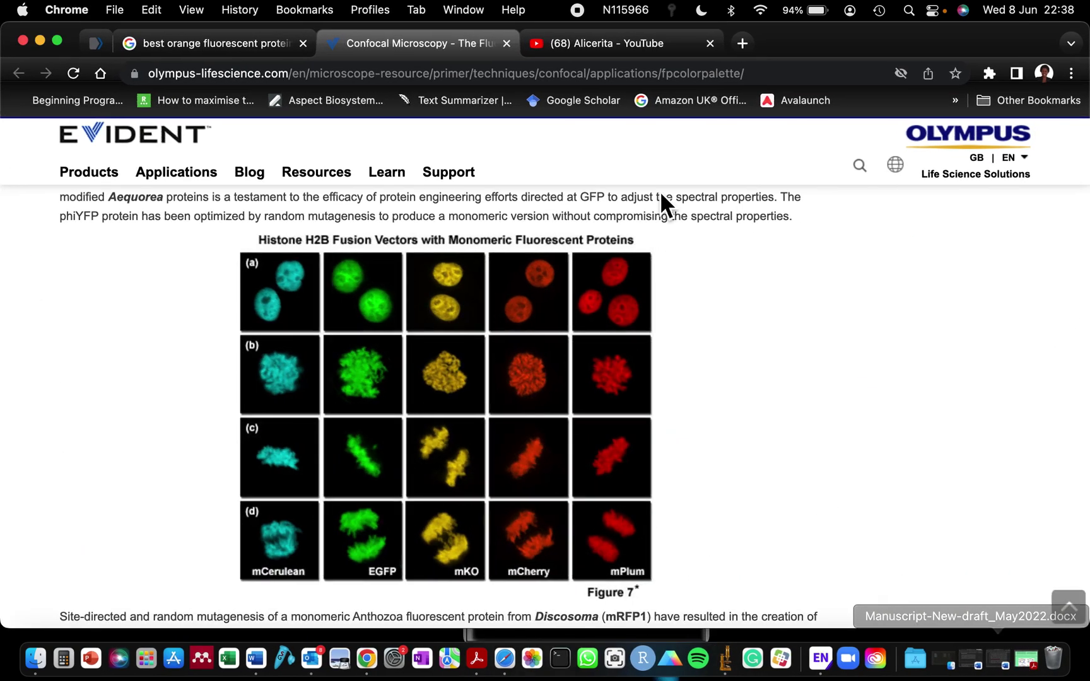
pyautogui.click(595, 39)
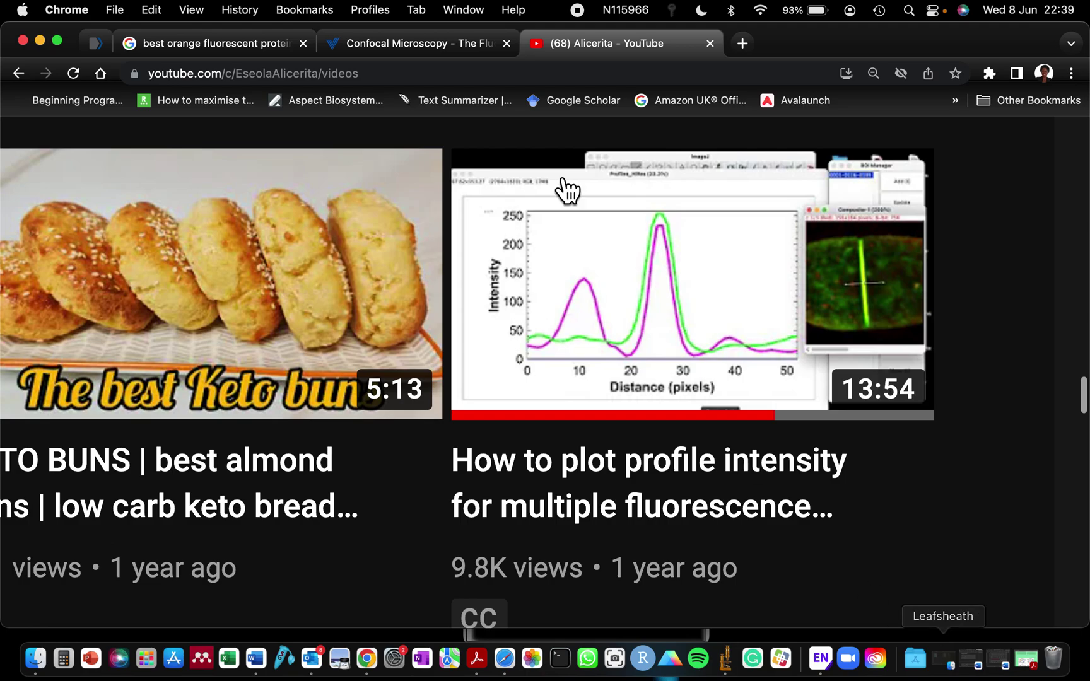
pyautogui.click(222, 53)
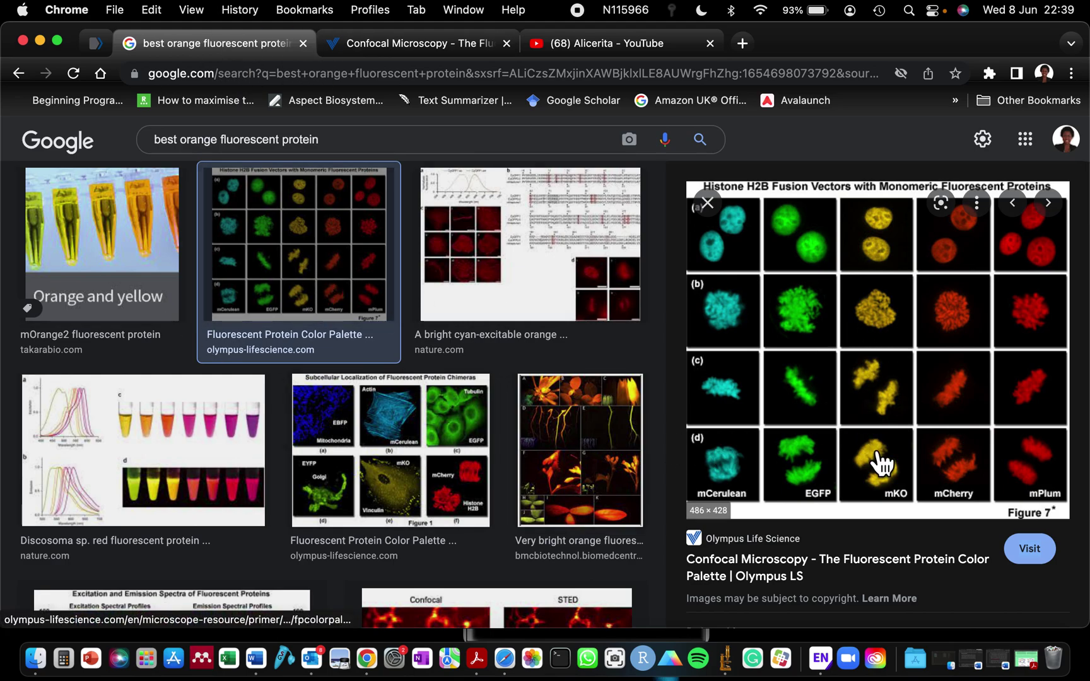
pyautogui.scroll(-1, 802, 576)
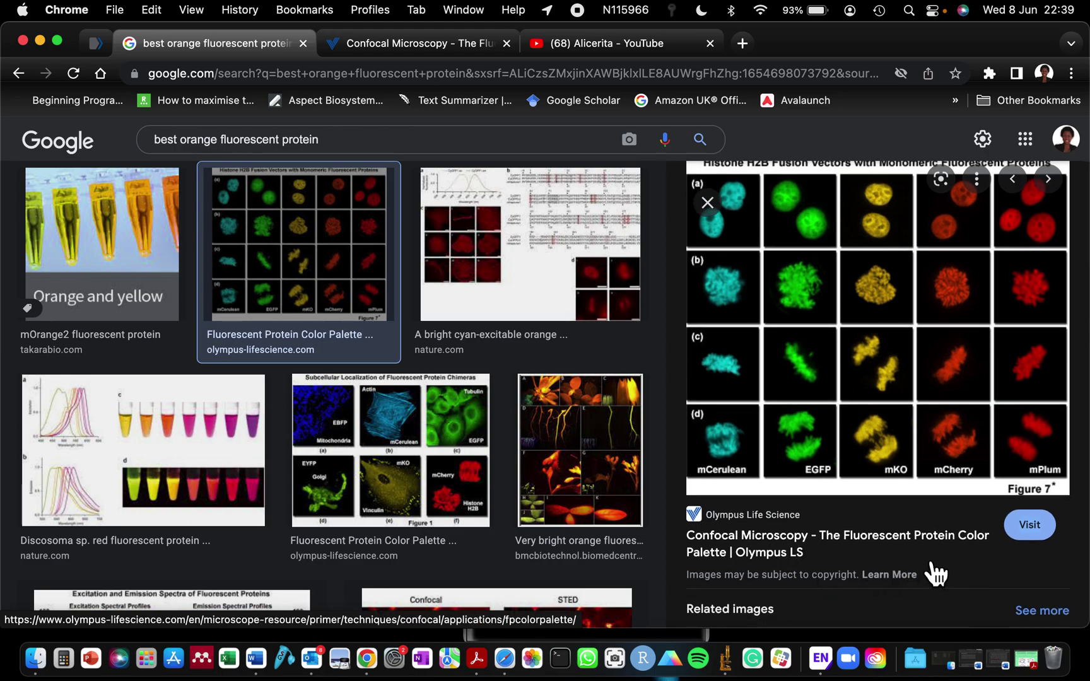
pyautogui.scroll(1, 901, 372)
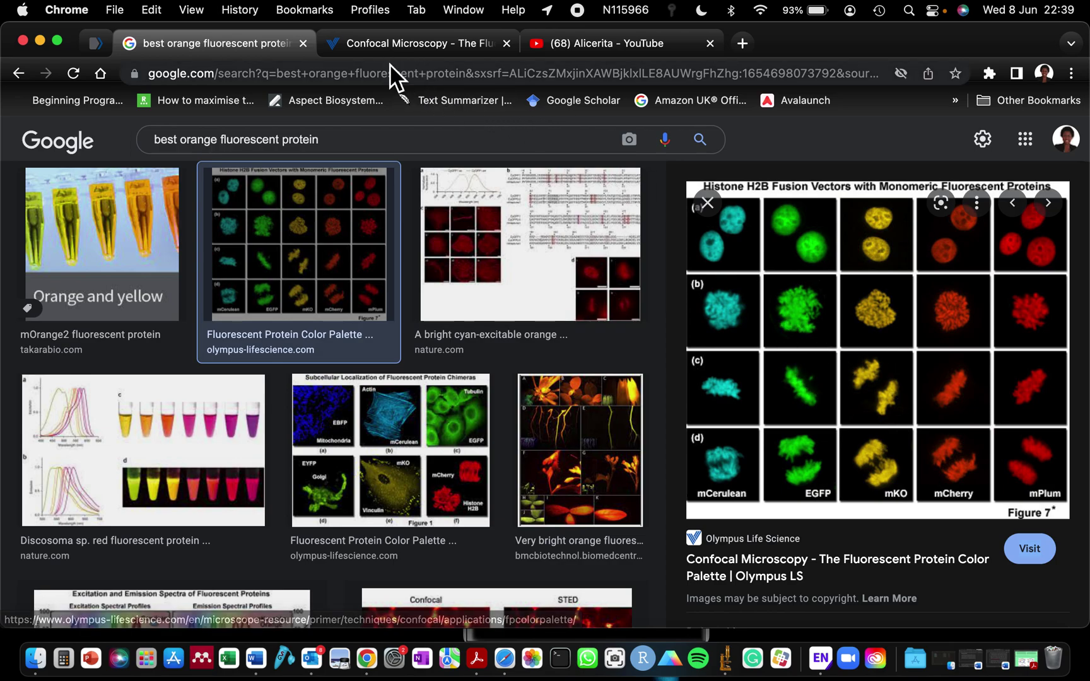
pyautogui.click(439, 43)
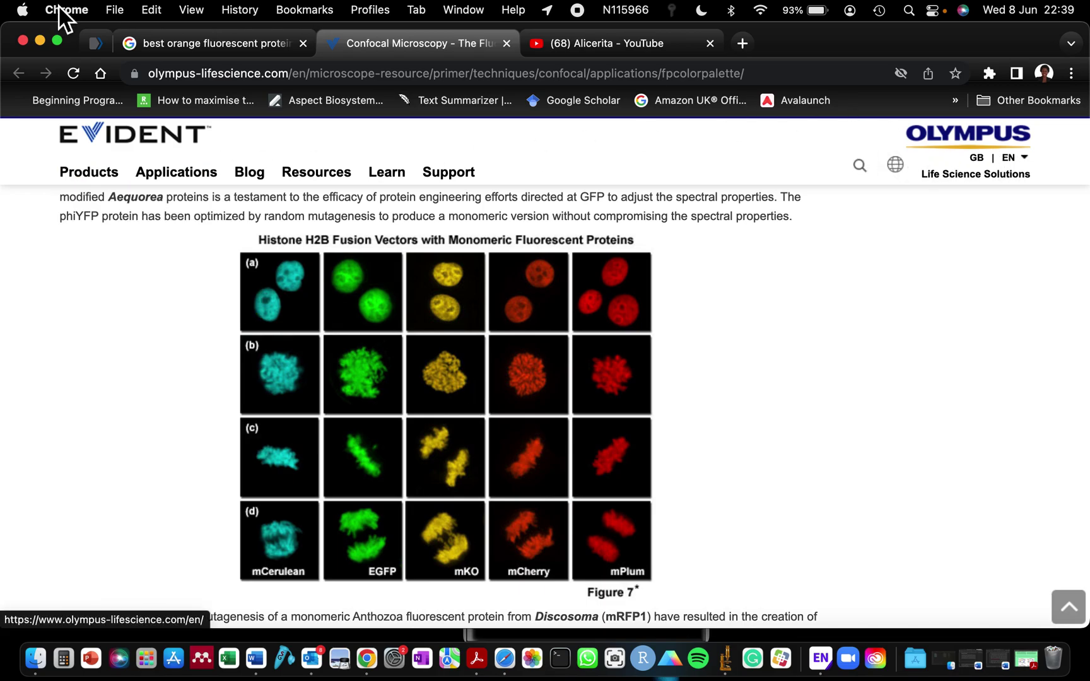
pyautogui.click(40, 40)
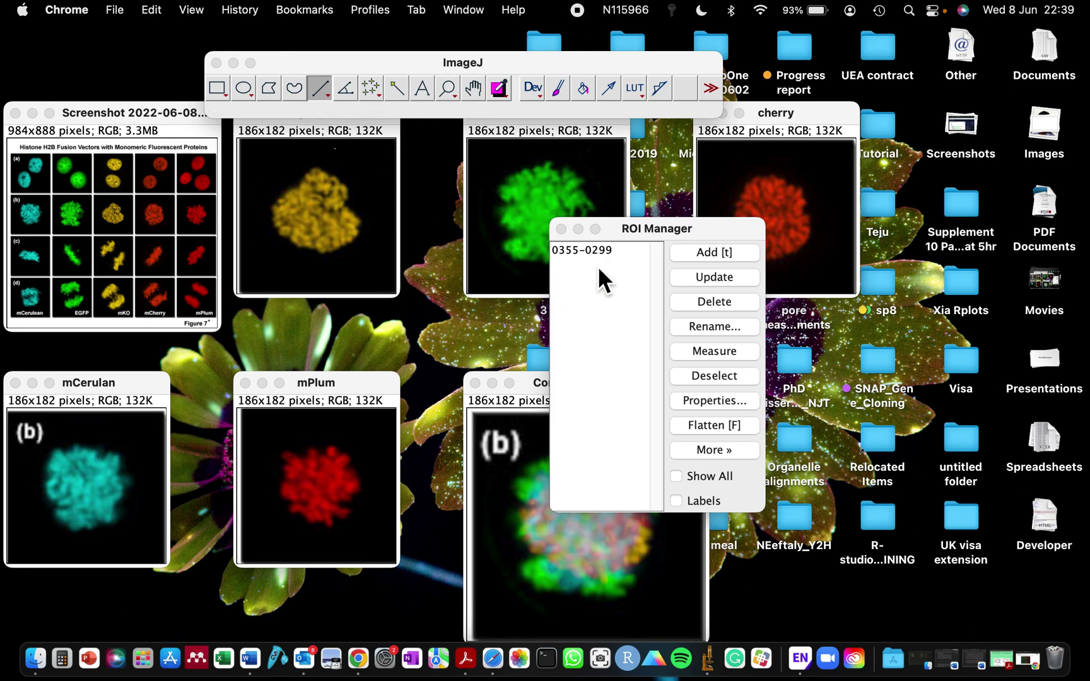
# - Move the ROI Manager clear of the images and enlarge the Histone H2B fusion vectors screenshot beside the tools
pyautogui.moveTo(641, 229); pyautogui.dragTo(950, 294)
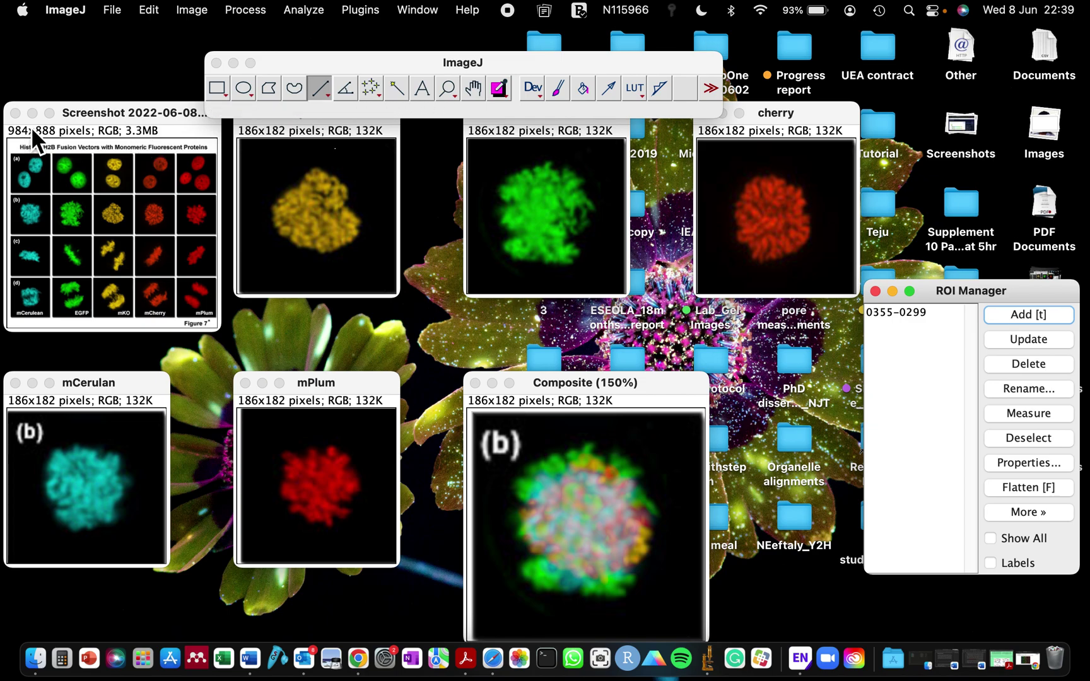
pyautogui.click(50, 114)
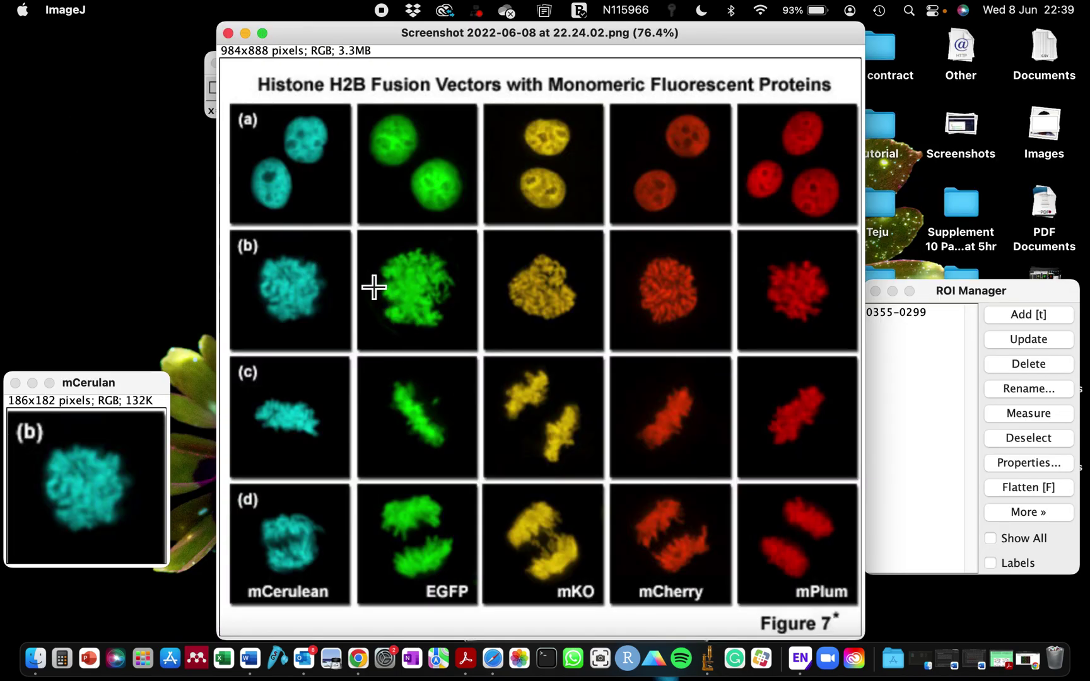
pyautogui.moveTo(227, 235)
pyautogui.mouseDown()
pyautogui.moveTo(312, 288)
pyautogui.moveTo(335, 320)
pyautogui.mouseUp()
pyautogui.click(329, 264)
pyautogui.moveTo(305, 31); pyautogui.dragTo(413, 33)
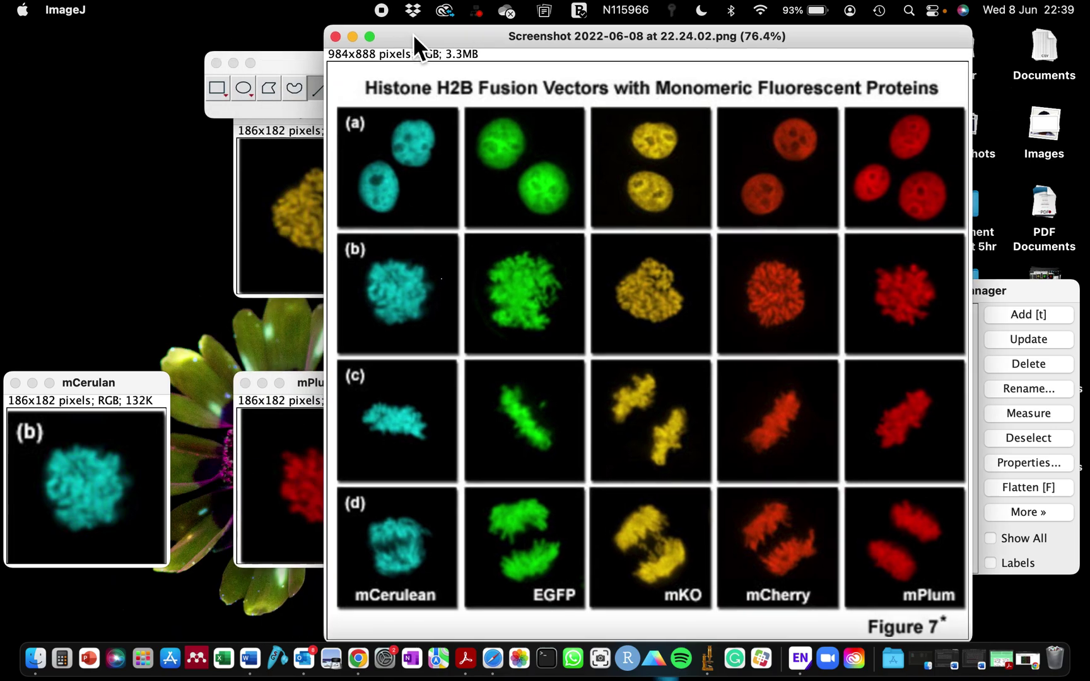
# - Duplicate a rectangular selection of about 183x190 pixels around the row (b) mCerulean panel, and close the copy
pyautogui.click(224, 90)
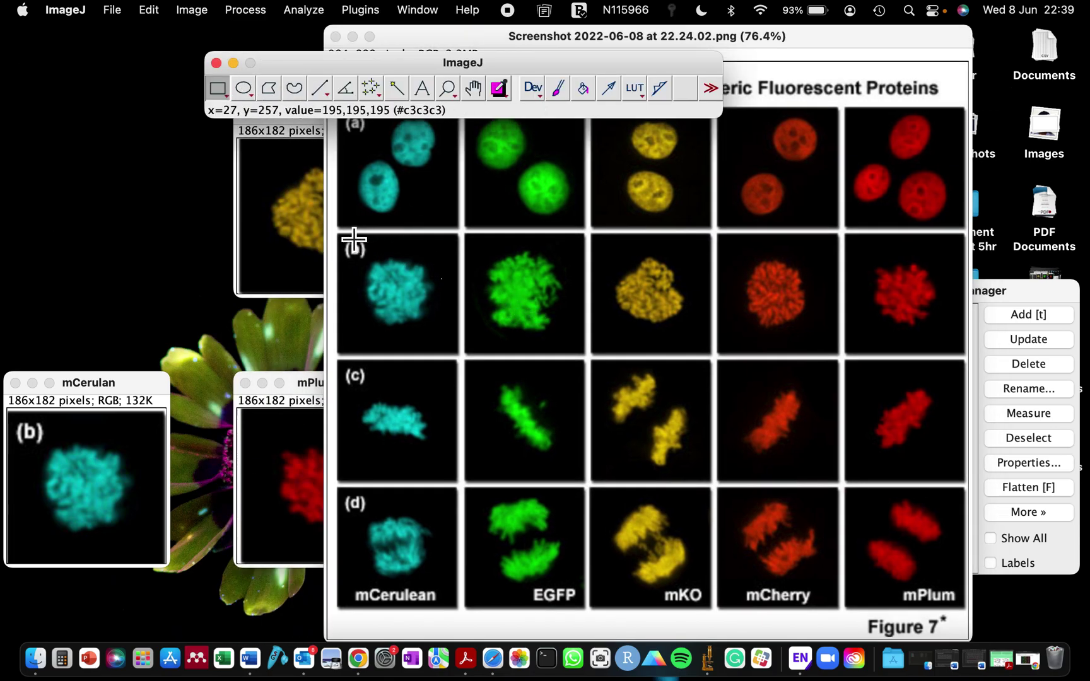
pyautogui.click(342, 235)
pyautogui.moveTo(343, 235); pyautogui.dragTo(463, 358)
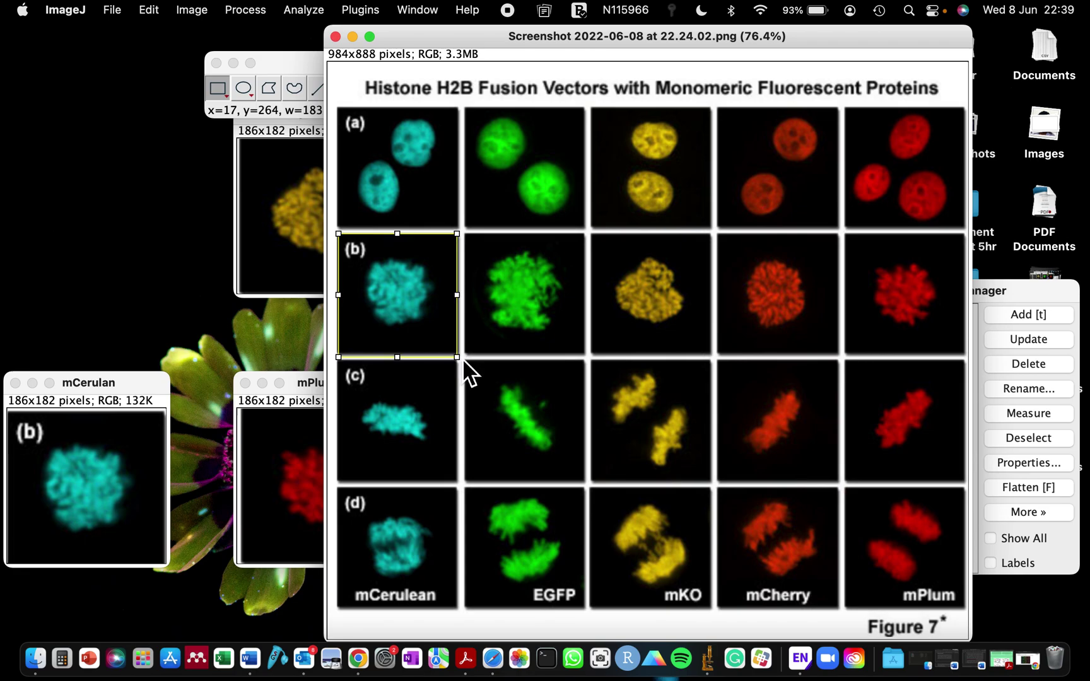
pyautogui.press('super+shift+d')
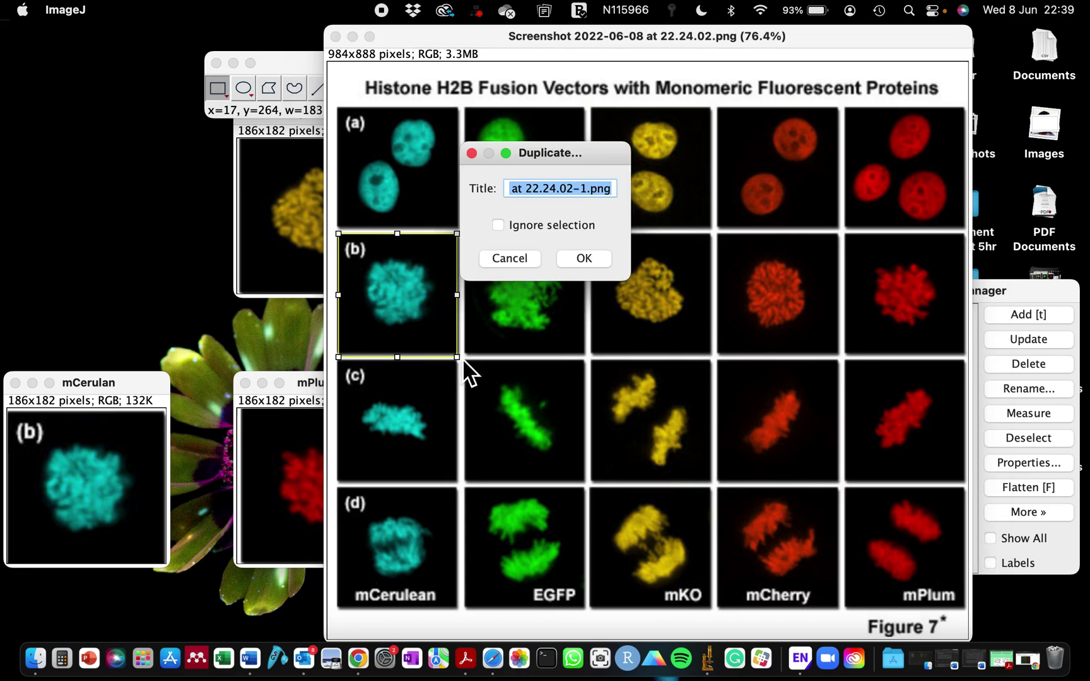
pyautogui.click(576, 258)
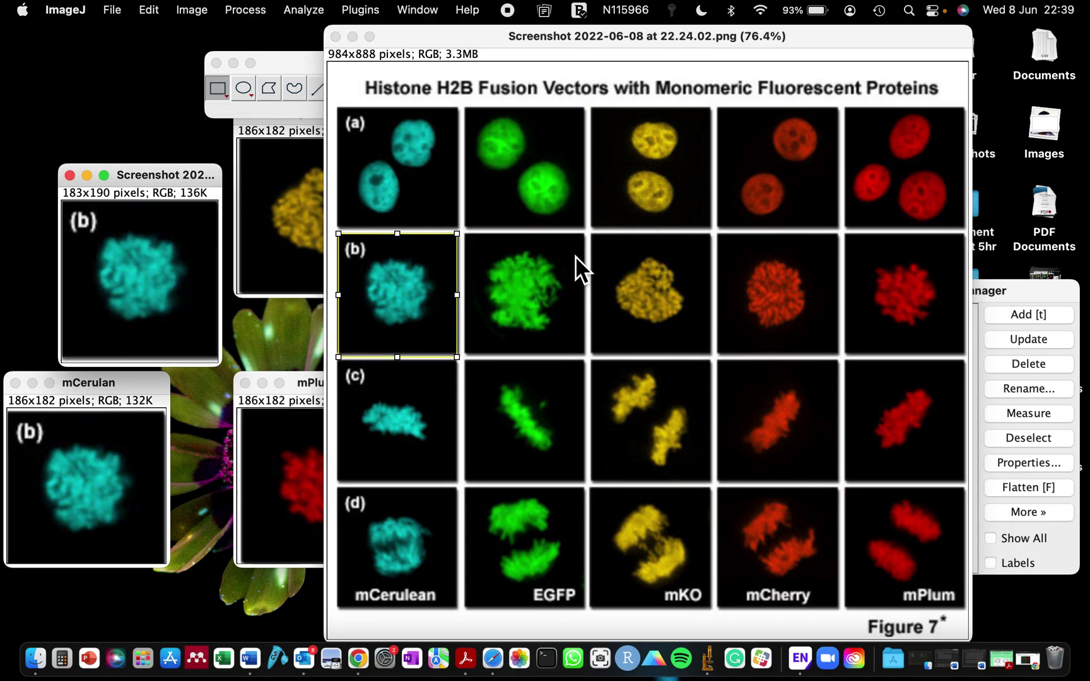
pyautogui.click(70, 175)
# - Shift the selection to the row (b) EGFP panel, duplicate it, and close the copy
pyautogui.moveTo(395, 312); pyautogui.dragTo(518, 313)
pyautogui.press('super+shift+d')
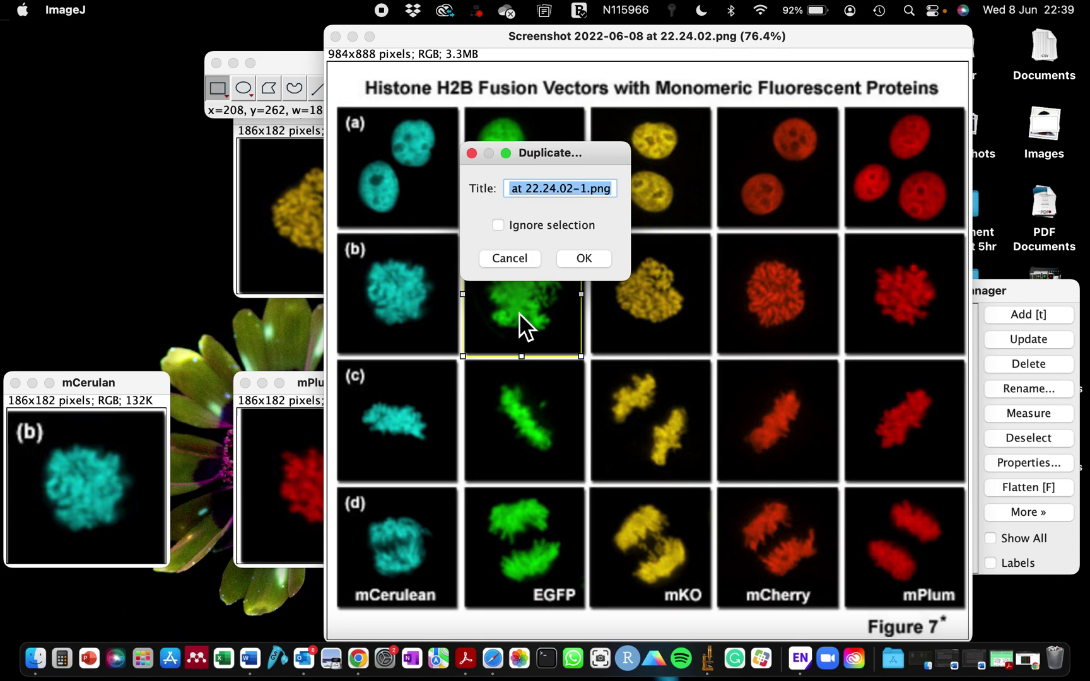
pyautogui.press('Return')
pyautogui.click(71, 177)
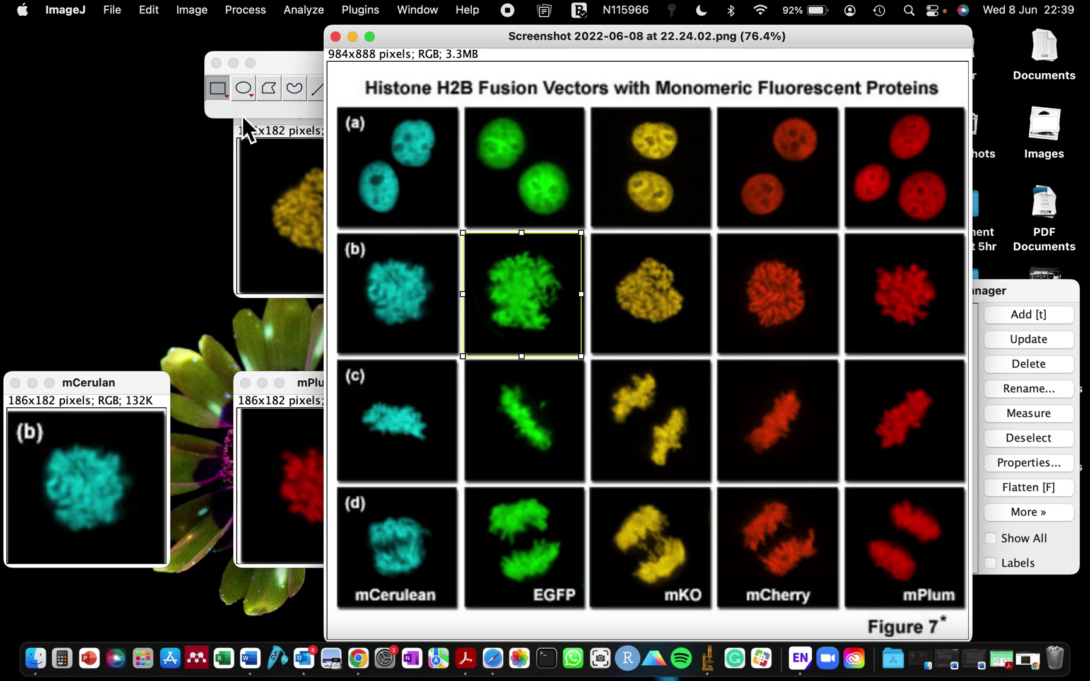
# - Tile all open image windows and close the Histone H2B source screenshot
pyautogui.click(353, 38)
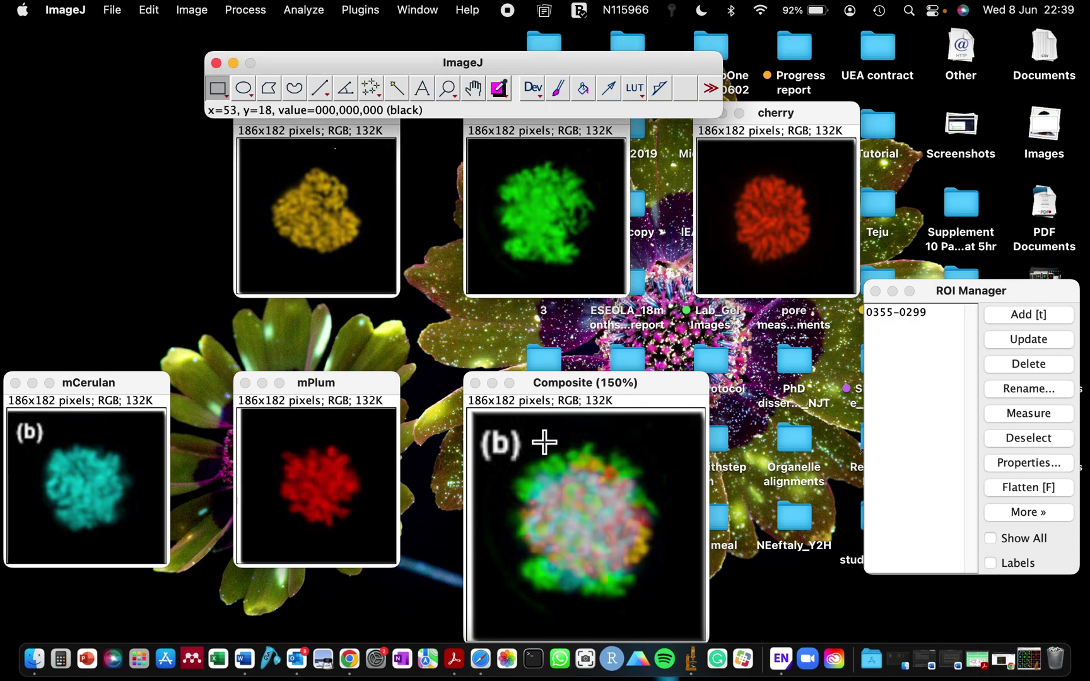
pyautogui.click(372, 151)
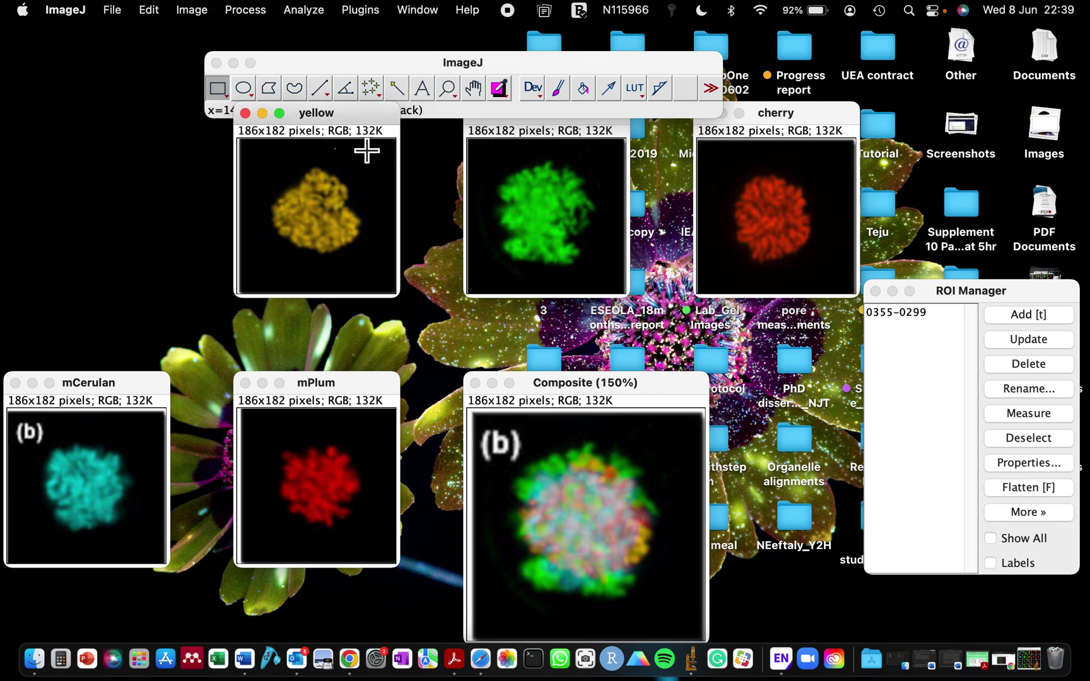
pyautogui.click(589, 171)
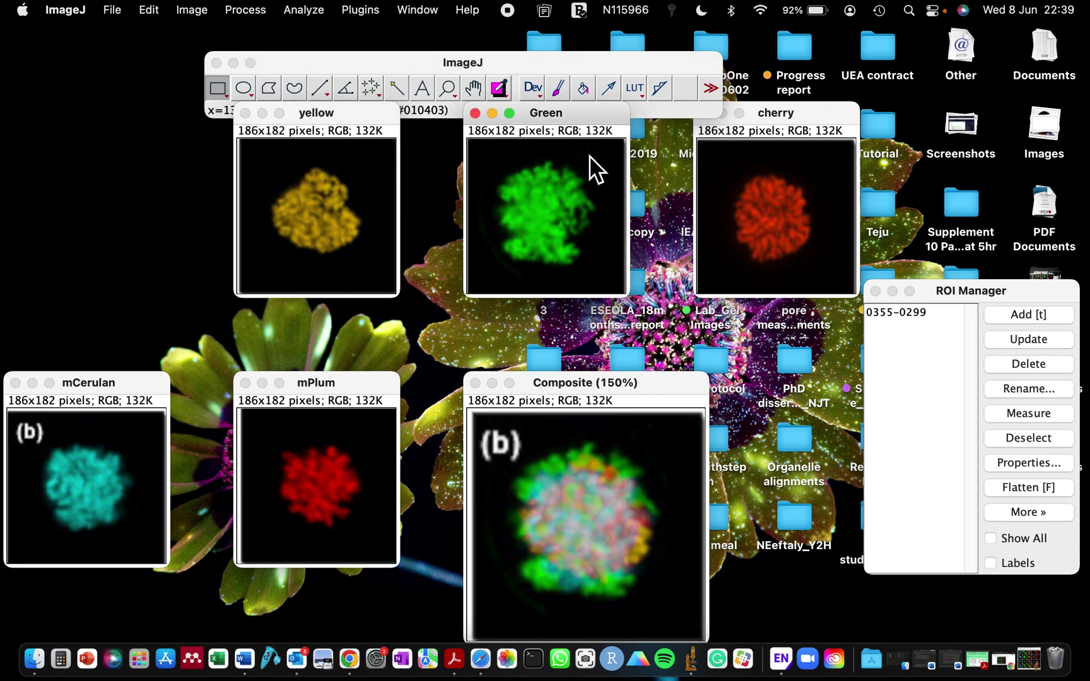
pyautogui.click(451, 62)
pyautogui.click(419, 10)
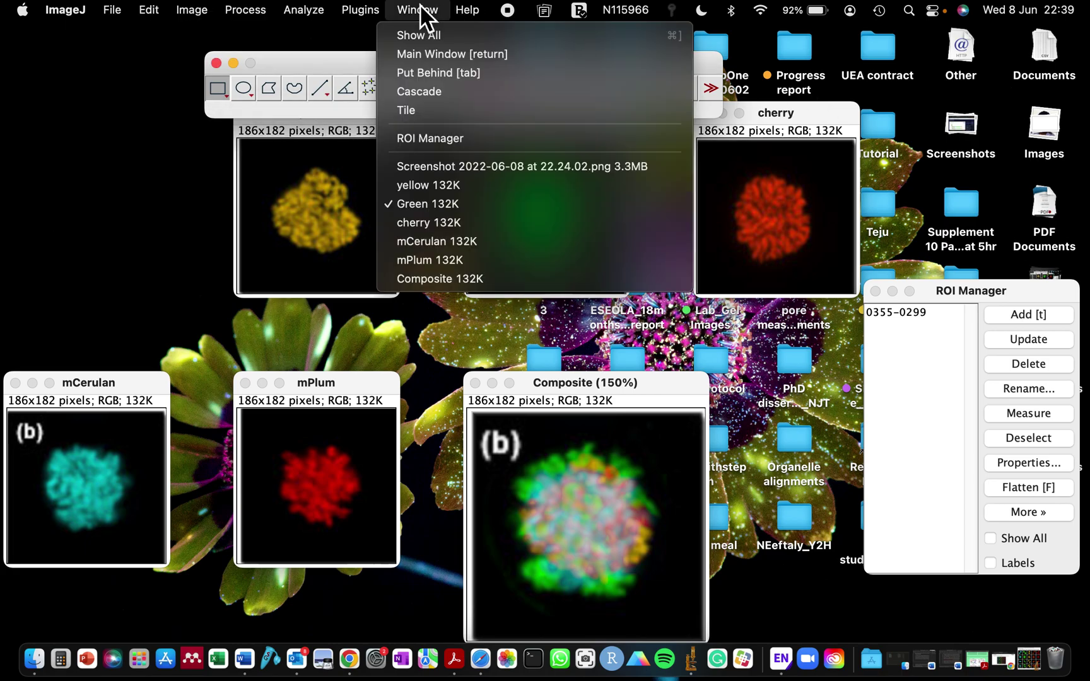
pyautogui.click(423, 109)
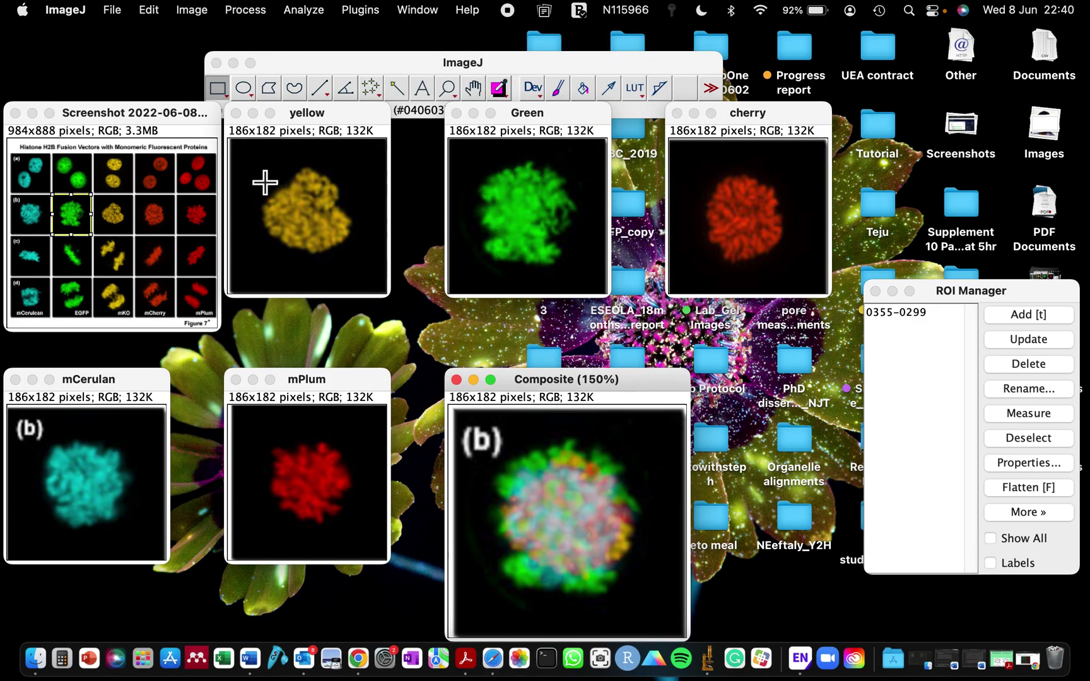
pyautogui.click(50, 114)
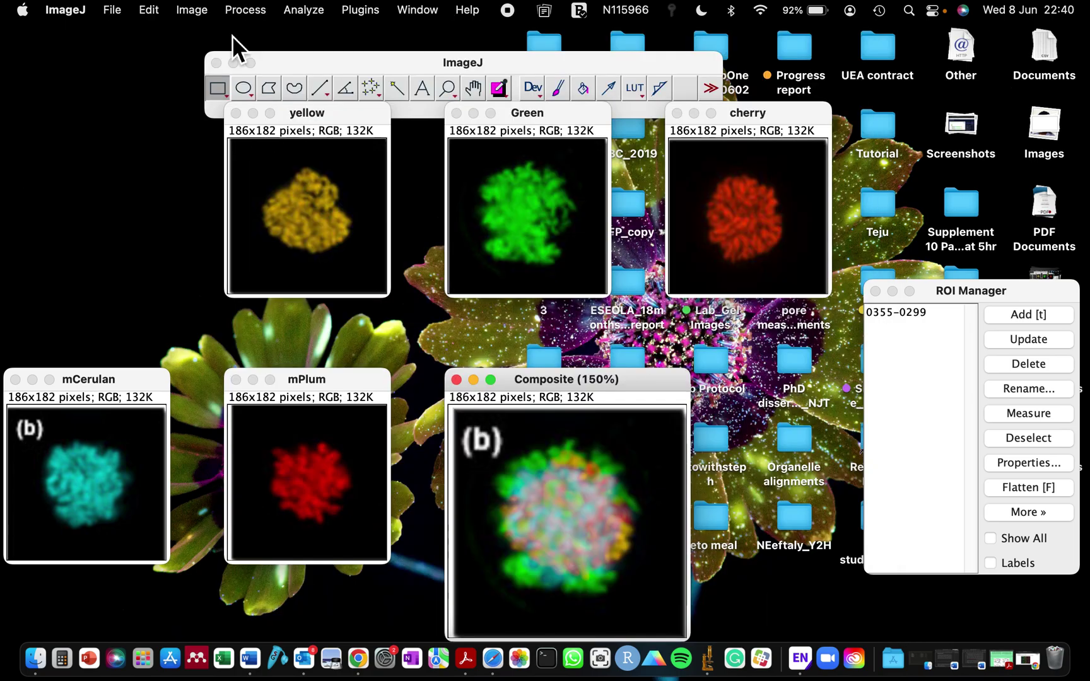
# - Enlarge the Composite image to examine the overlaid channels, and move it clear of the single-channel images
pyautogui.click(230, 34)
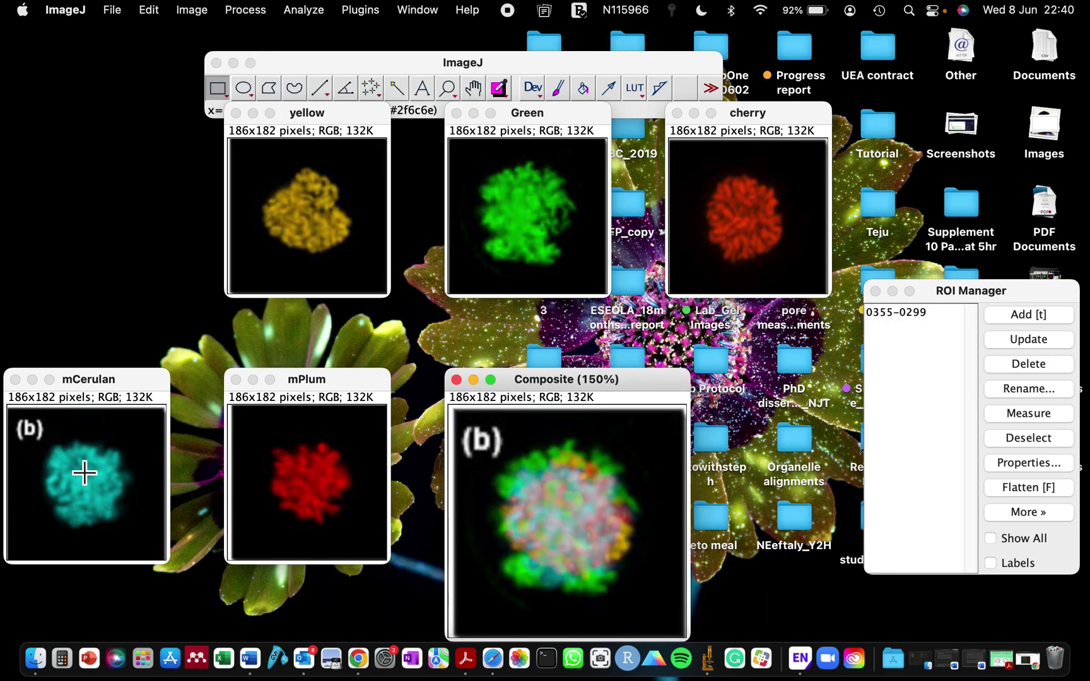
pyautogui.click(491, 381)
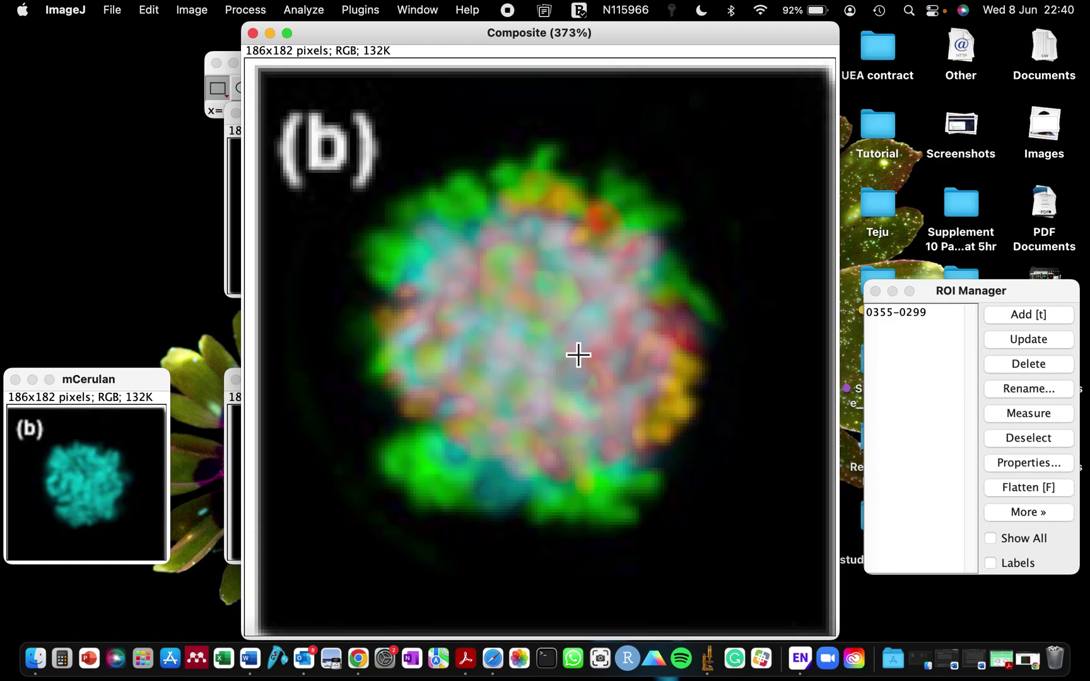
pyautogui.moveTo(413, 35); pyautogui.dragTo(568, 495)
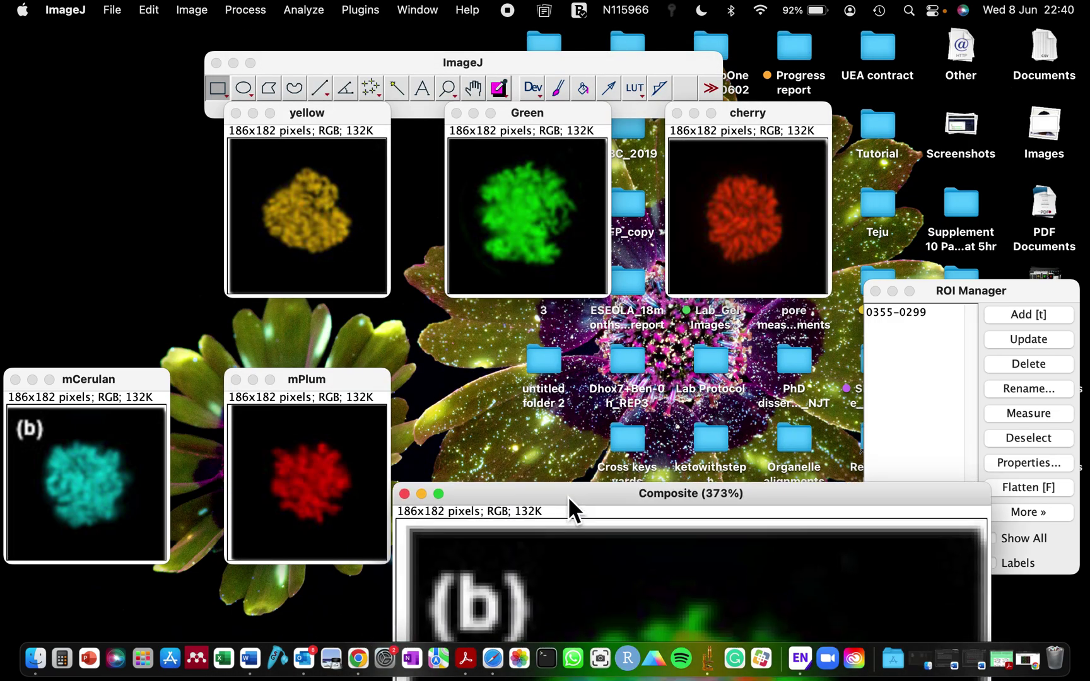
# - Close the Composite image without saving and tile the yellow, Green, cherry, mCerulan and mPlum image windows
pyautogui.click(405, 494)
pyautogui.click(631, 232)
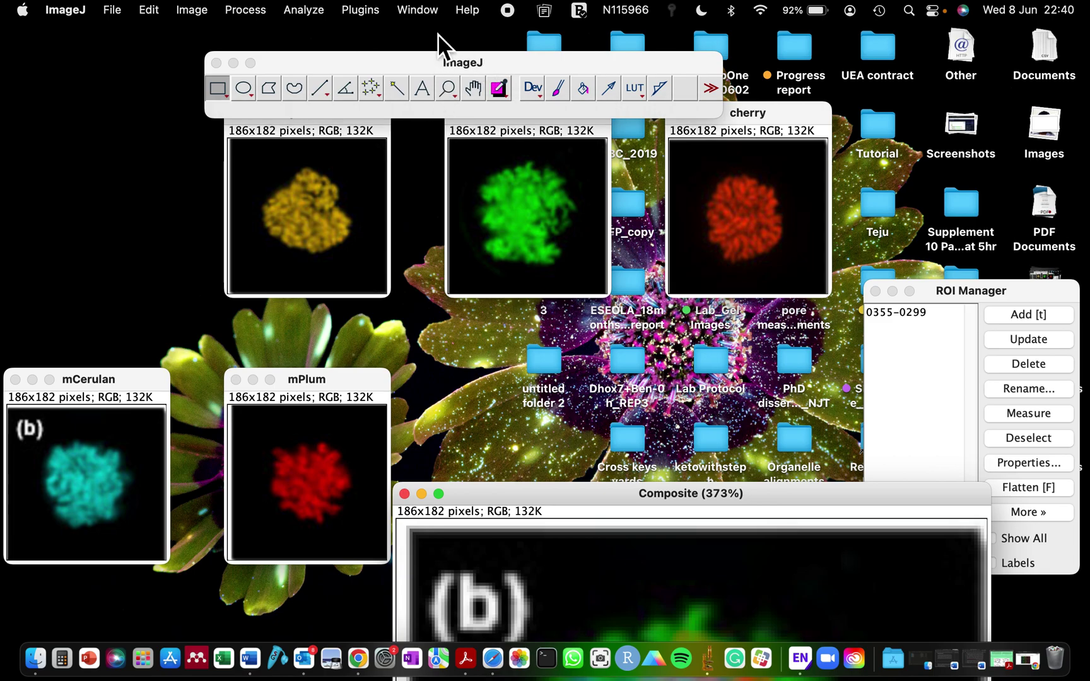
pyautogui.click(423, 12)
pyautogui.click(966, 609)
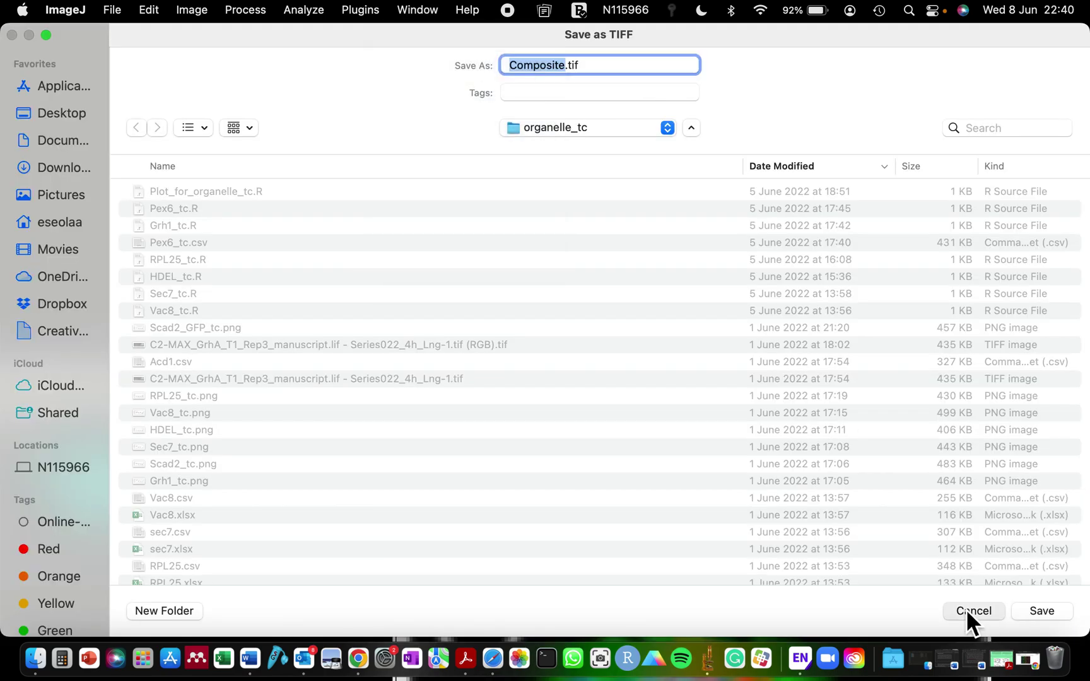
pyautogui.click(965, 609)
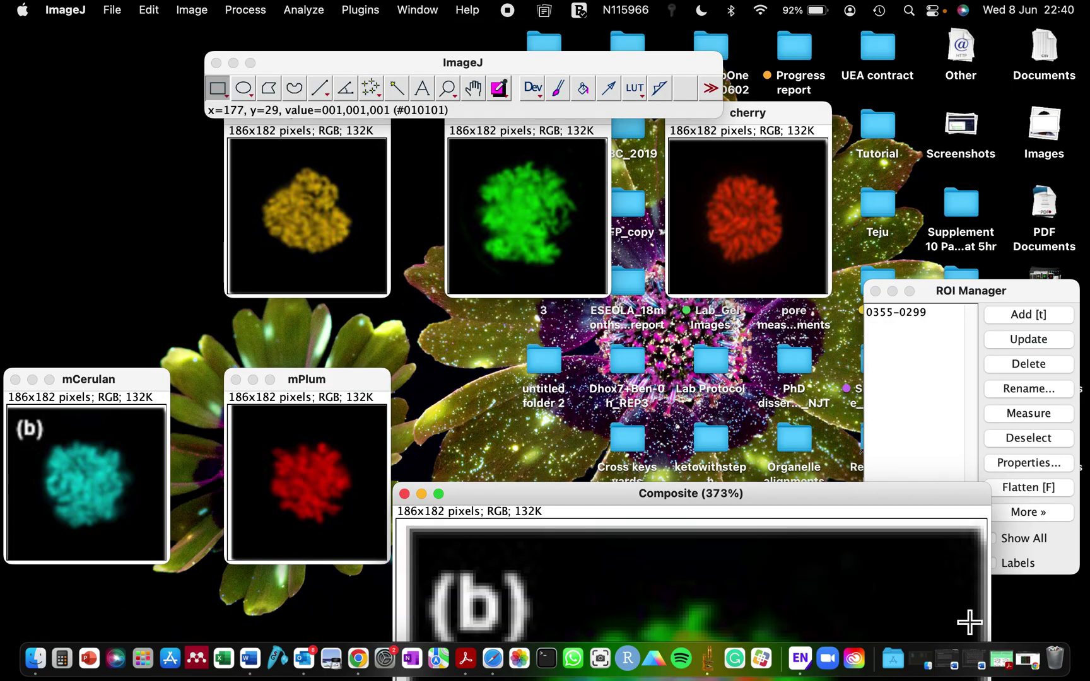
pyautogui.click(405, 494)
pyautogui.click(476, 232)
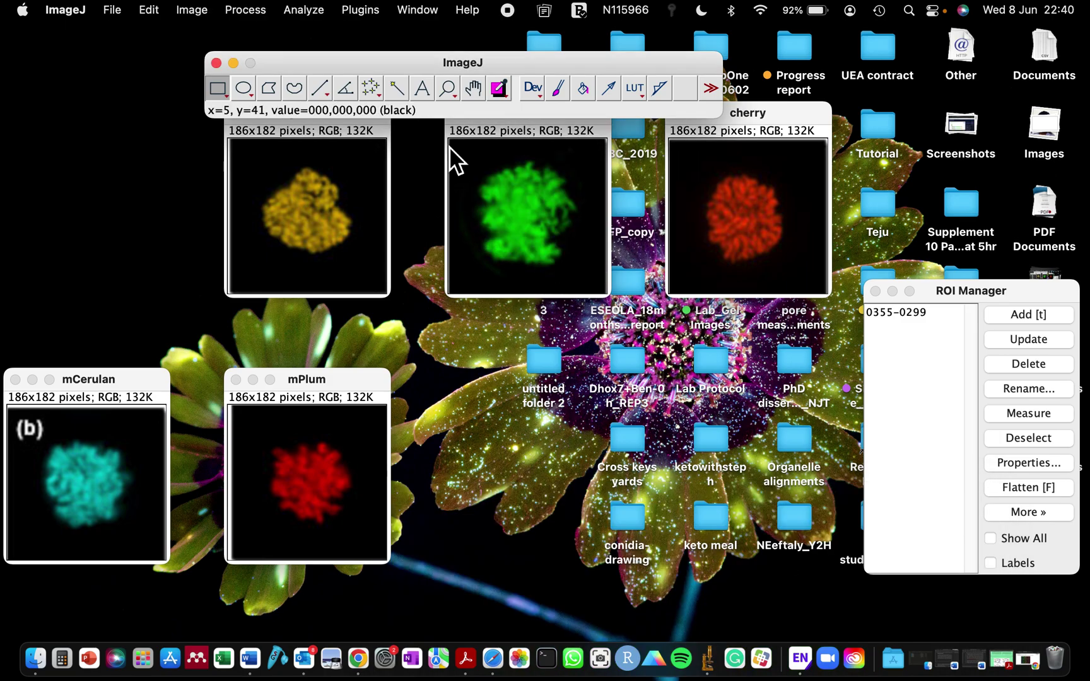
pyautogui.click(422, 9)
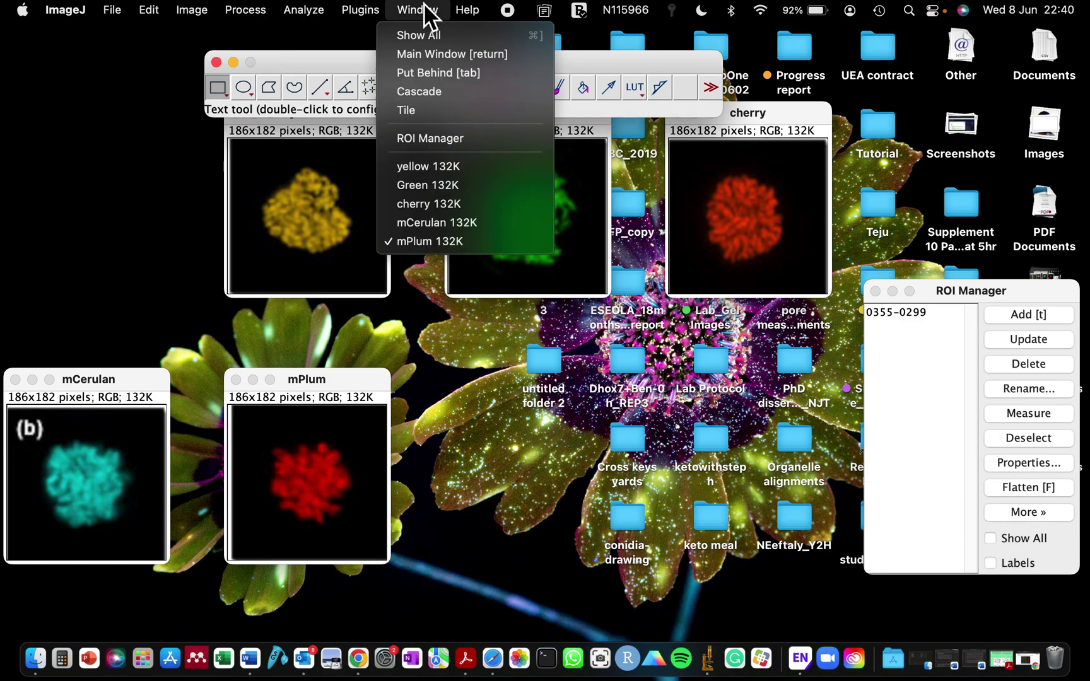
pyautogui.click(419, 111)
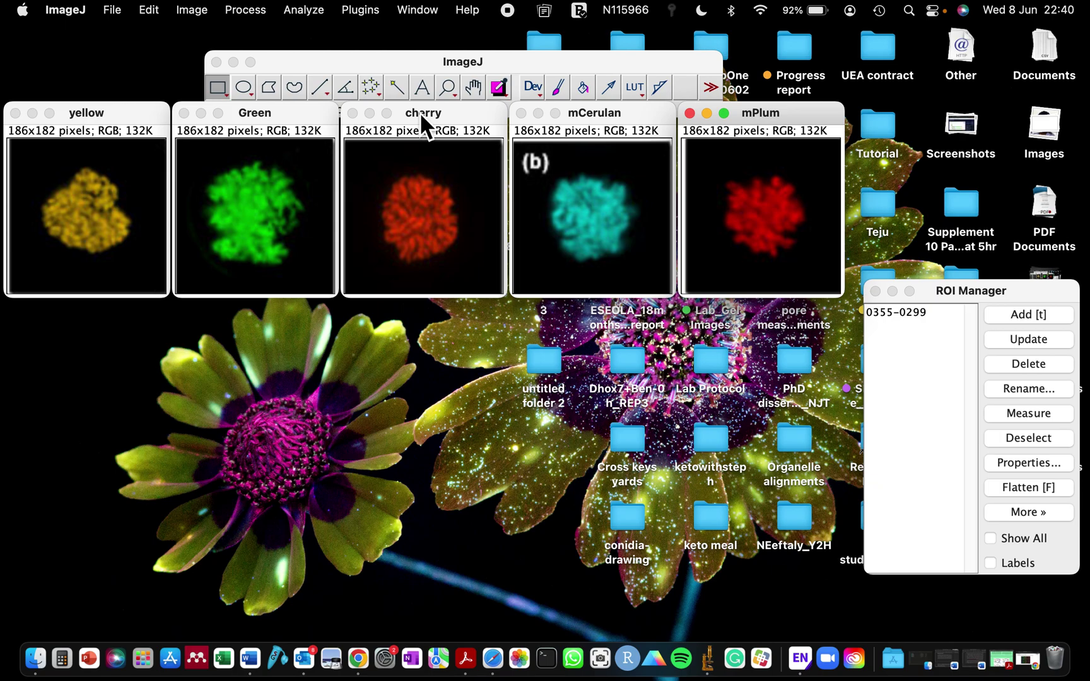
# - Start Merge Channels for the open images and assign mPlum to C1 (red)
pyautogui.click(408, 113)
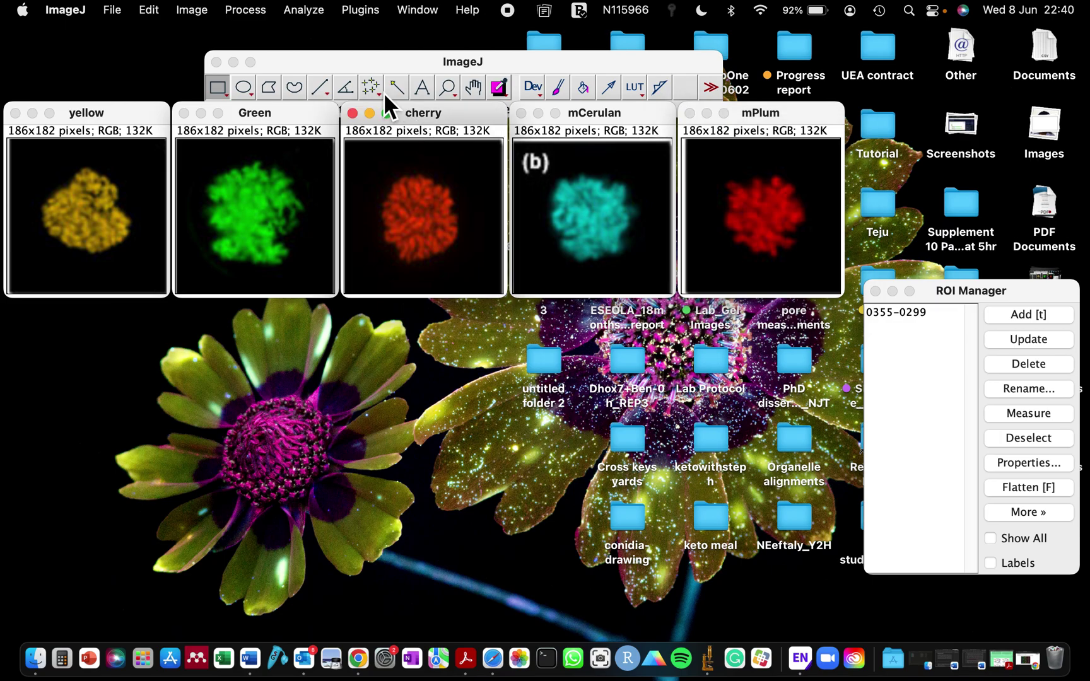
pyautogui.click(199, 14)
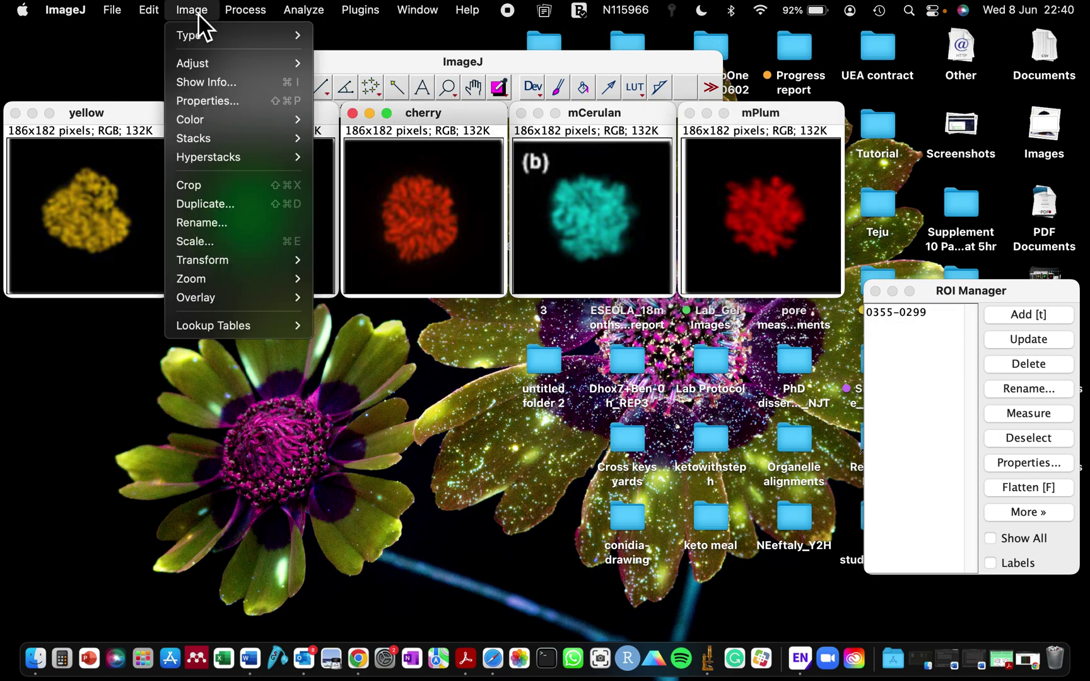
pyautogui.moveTo(221, 121)
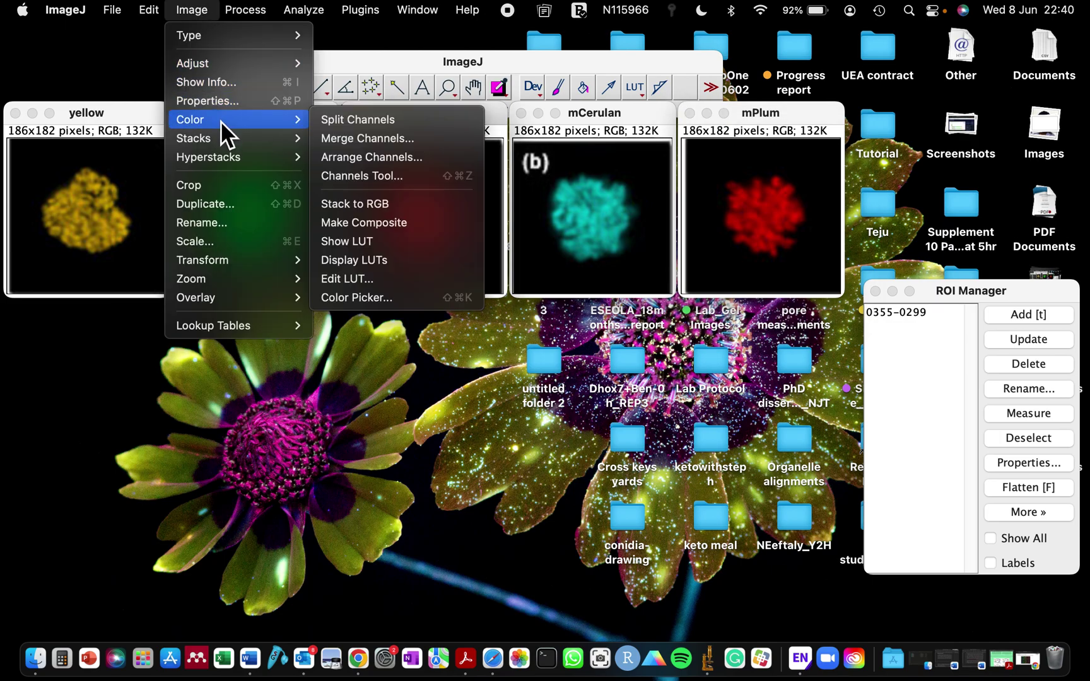
pyautogui.click(387, 139)
pyautogui.click(562, 138)
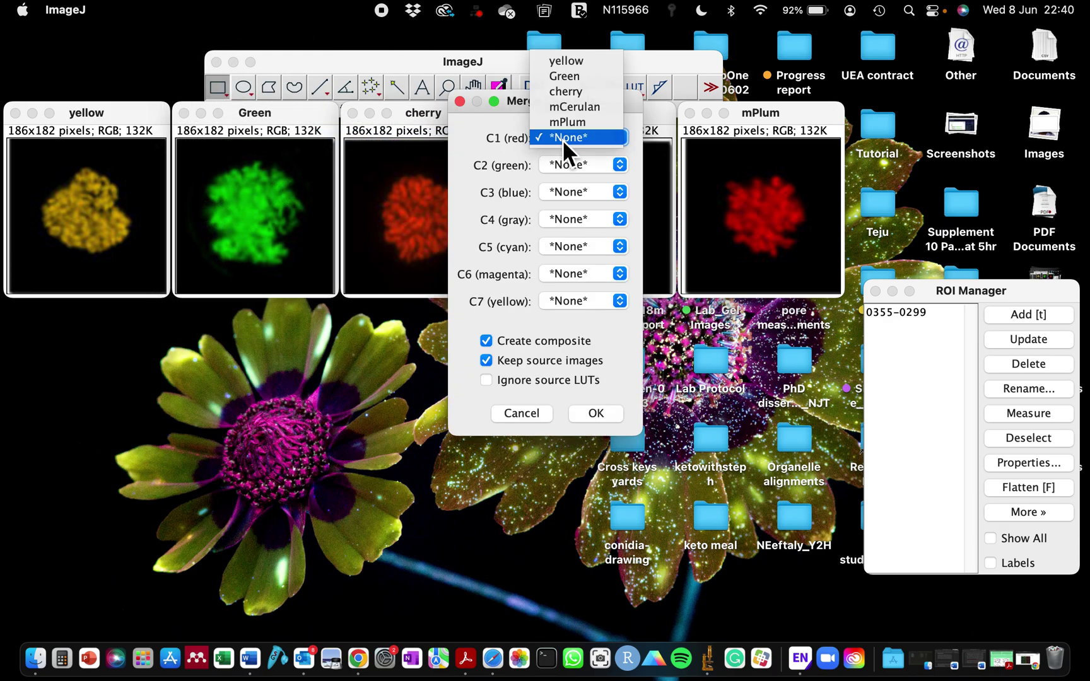
pyautogui.click(571, 125)
pyautogui.click(569, 215)
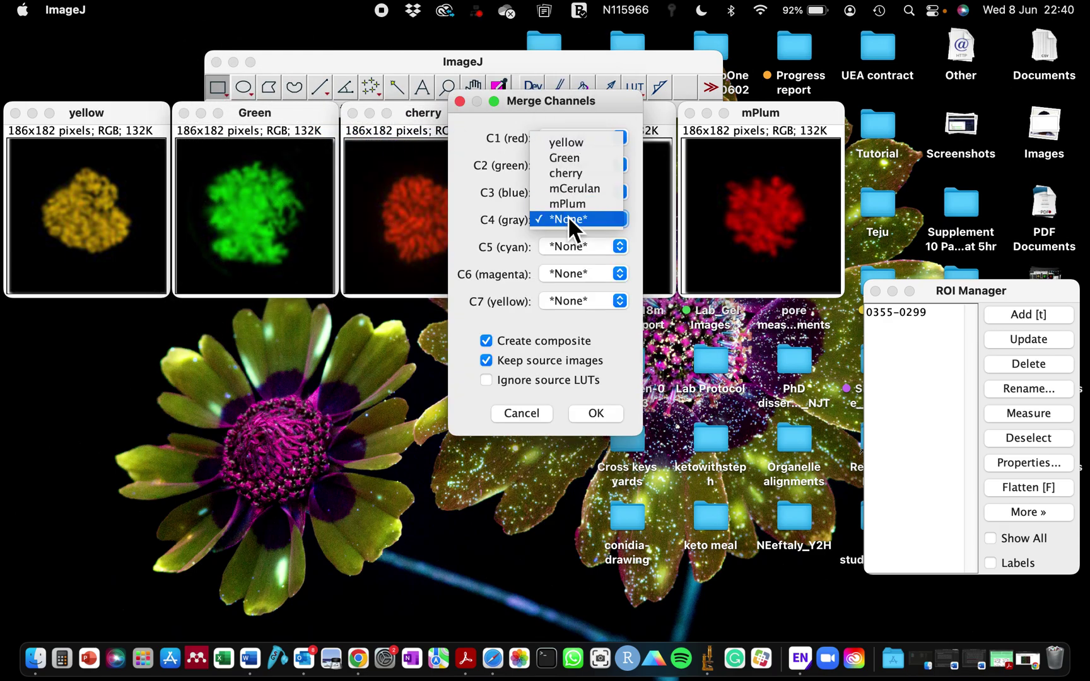
pyautogui.click(572, 188)
pyautogui.click(562, 251)
pyautogui.click(565, 246)
pyautogui.click(570, 224)
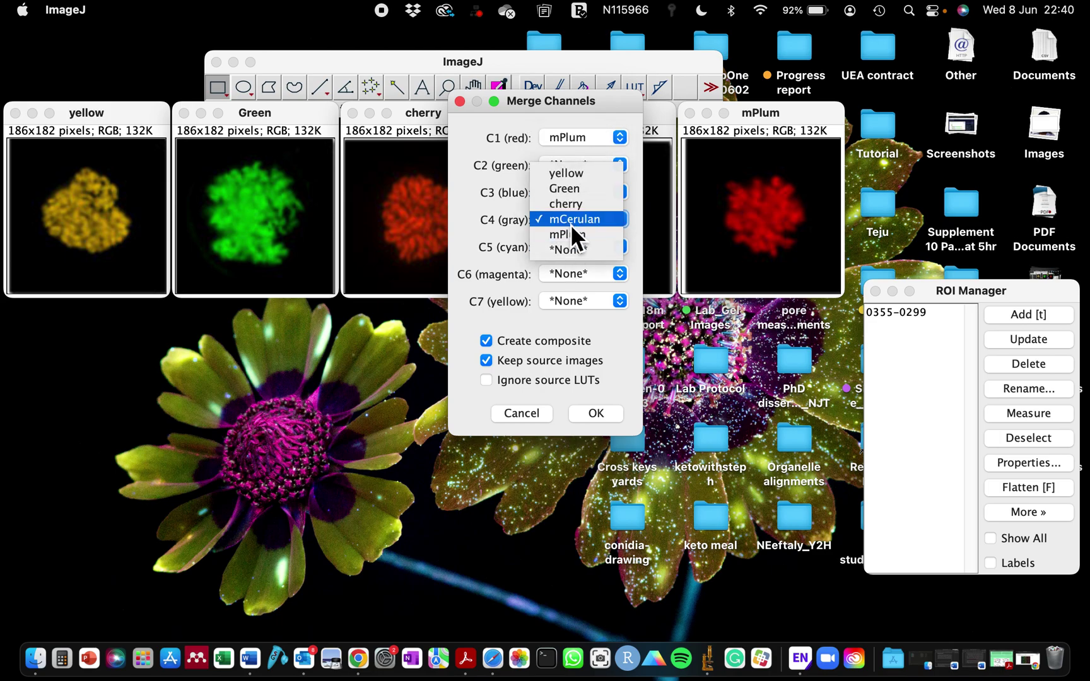
pyautogui.click(561, 251)
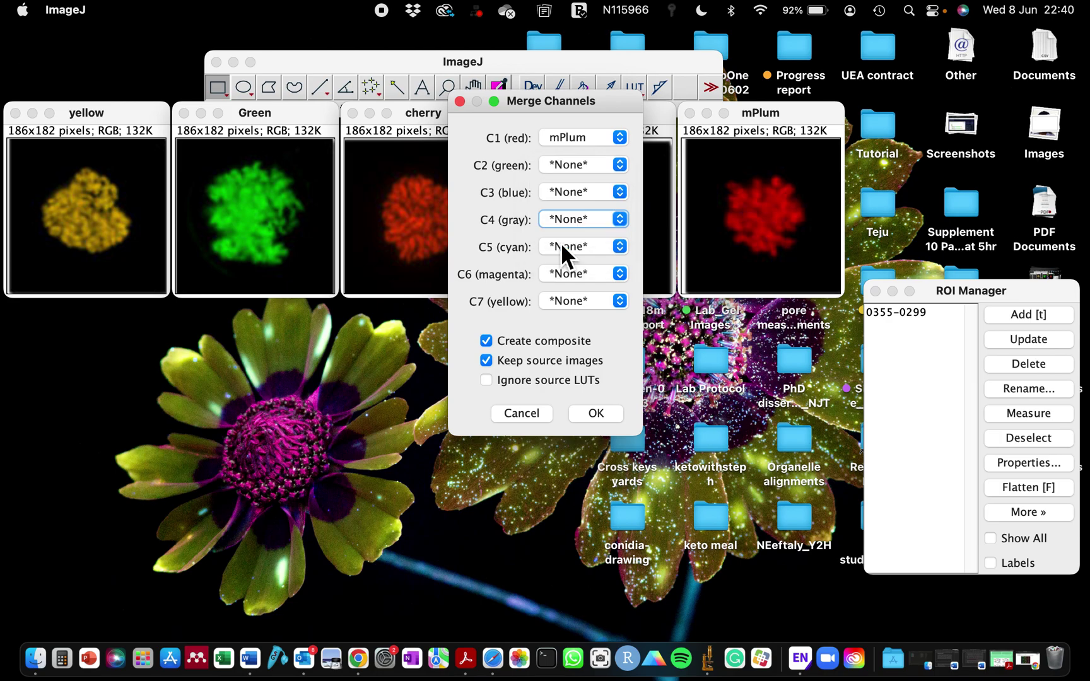
# - Assign mCerulan to C5 (cyan), Green to C2 (green) and cherry to C7 (yellow) in the channel merge
pyautogui.click(559, 250)
pyautogui.click(565, 222)
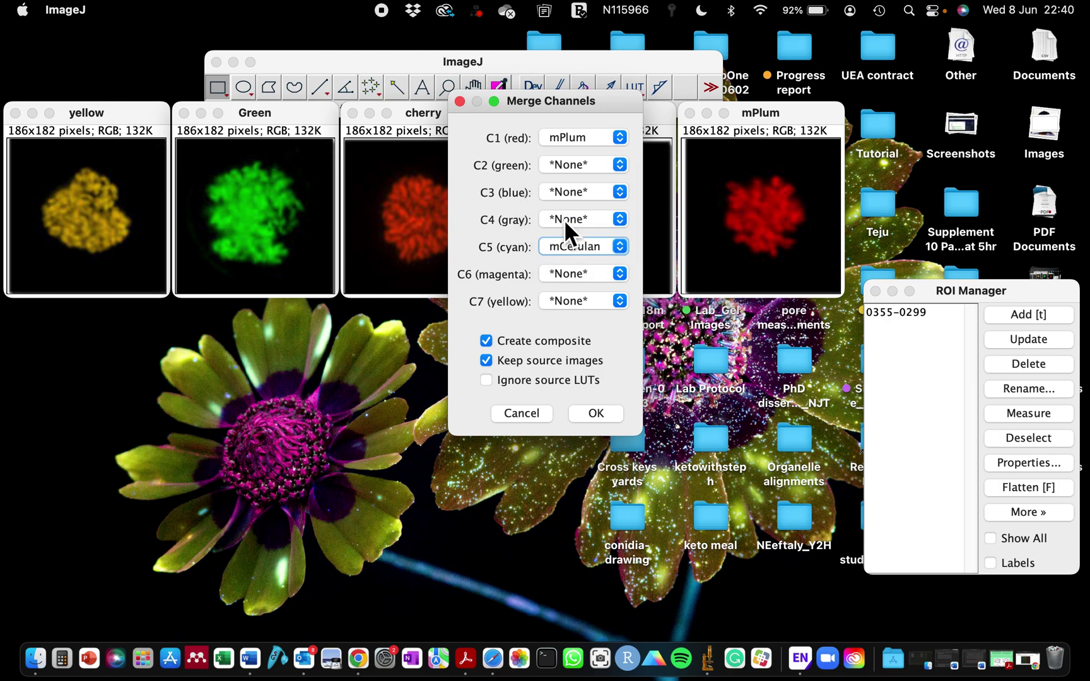
pyautogui.click(561, 167)
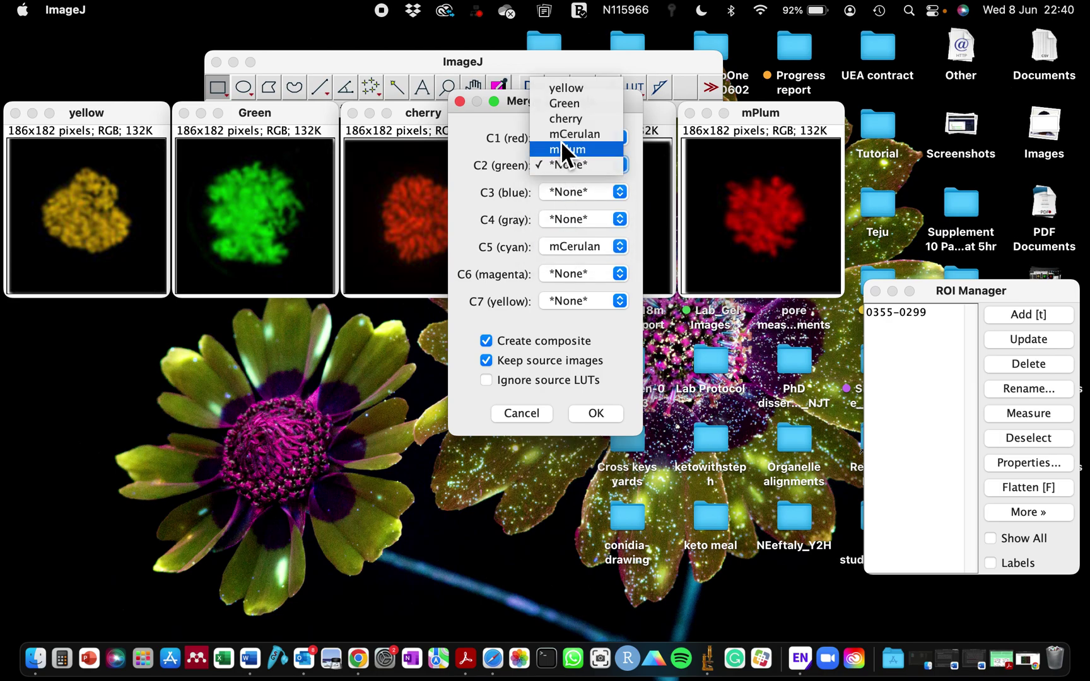
pyautogui.click(564, 106)
pyautogui.click(571, 299)
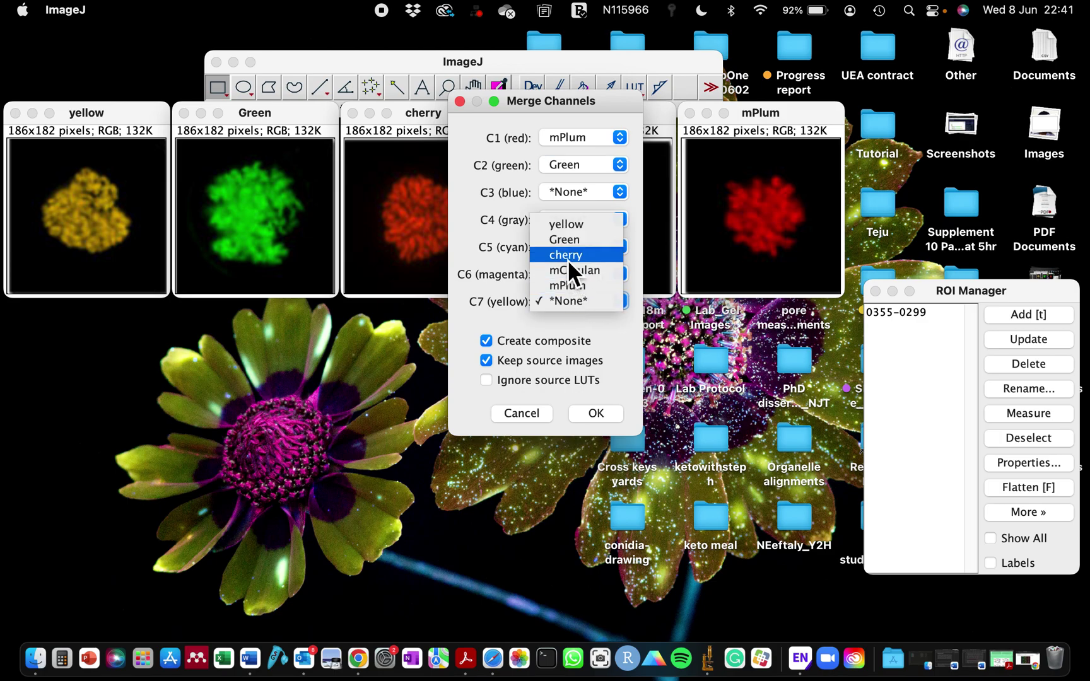
pyautogui.click(568, 253)
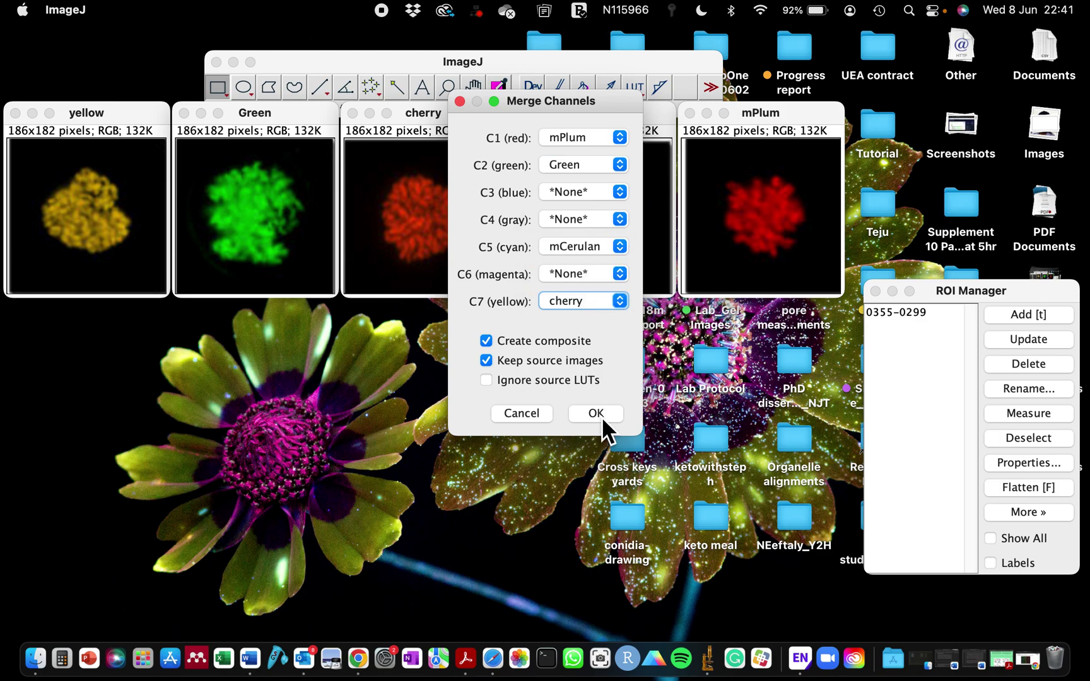
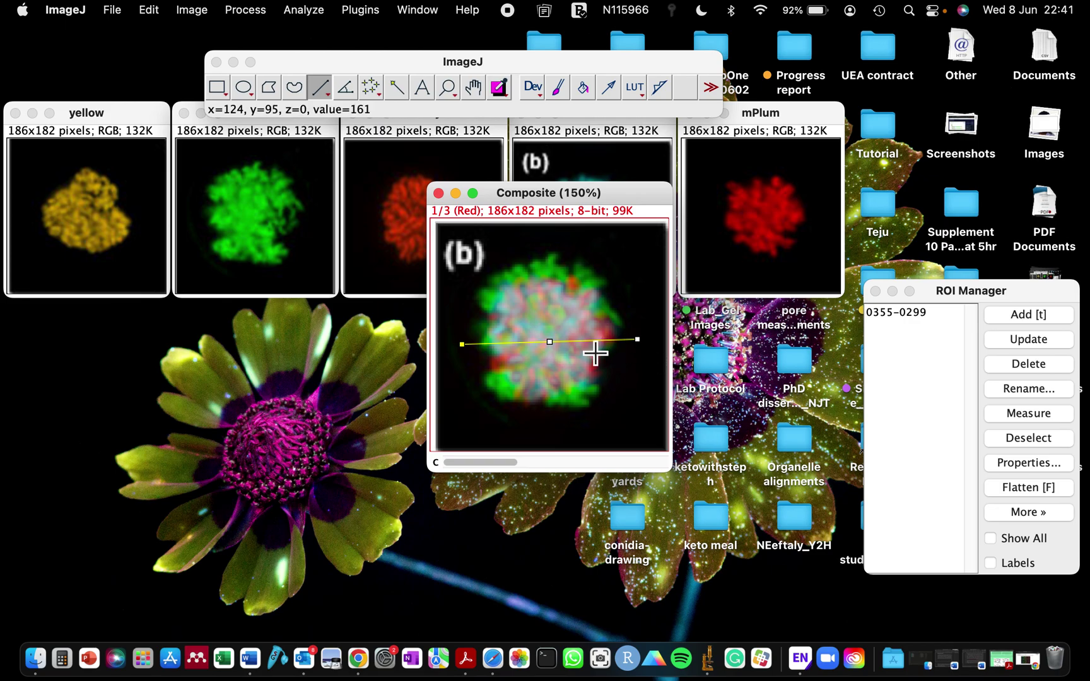
# - Clear the line selection on the Composite image and convert the image to RGB Color
pyautogui.click(357, 10)
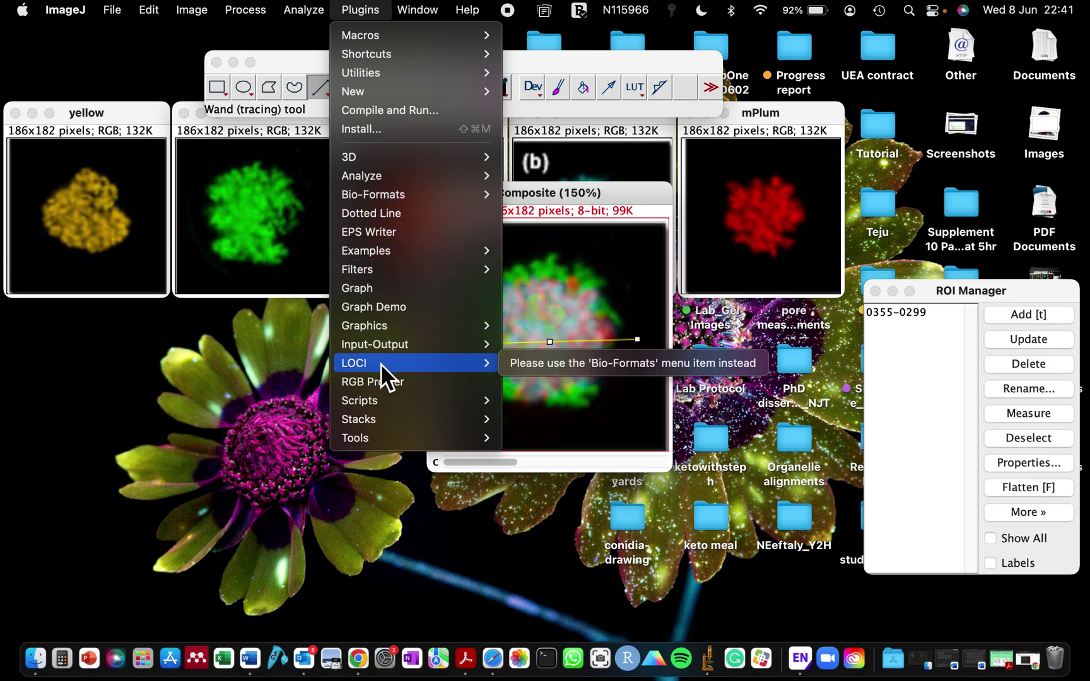
pyautogui.click(555, 240)
pyautogui.click(540, 278)
pyautogui.click(192, 10)
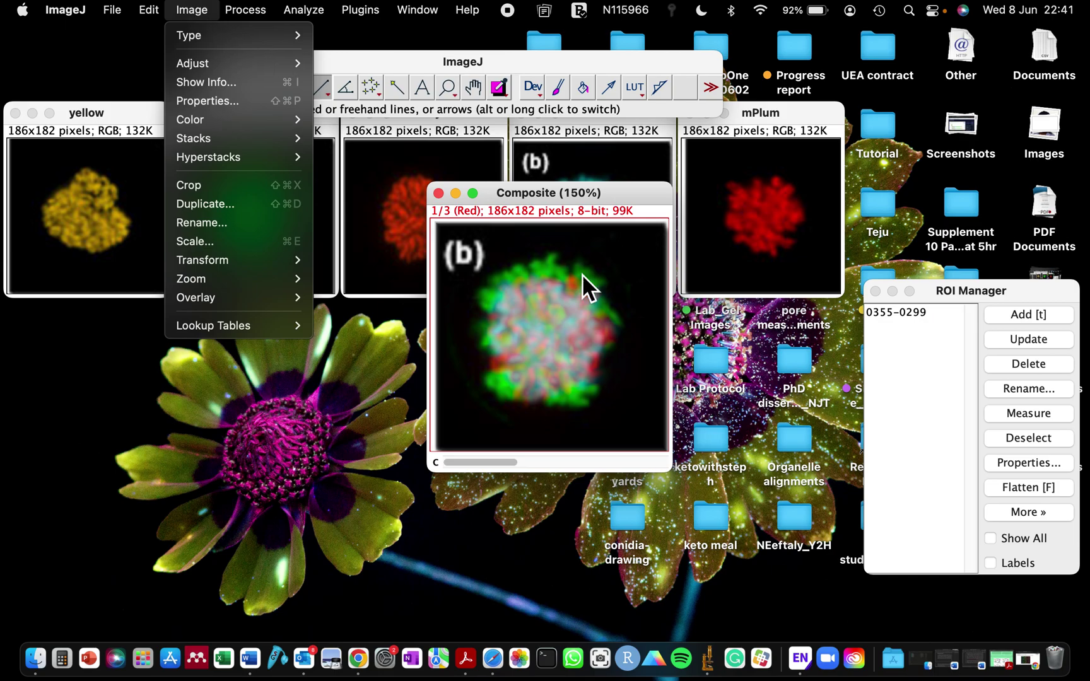
pyautogui.moveTo(187, 34)
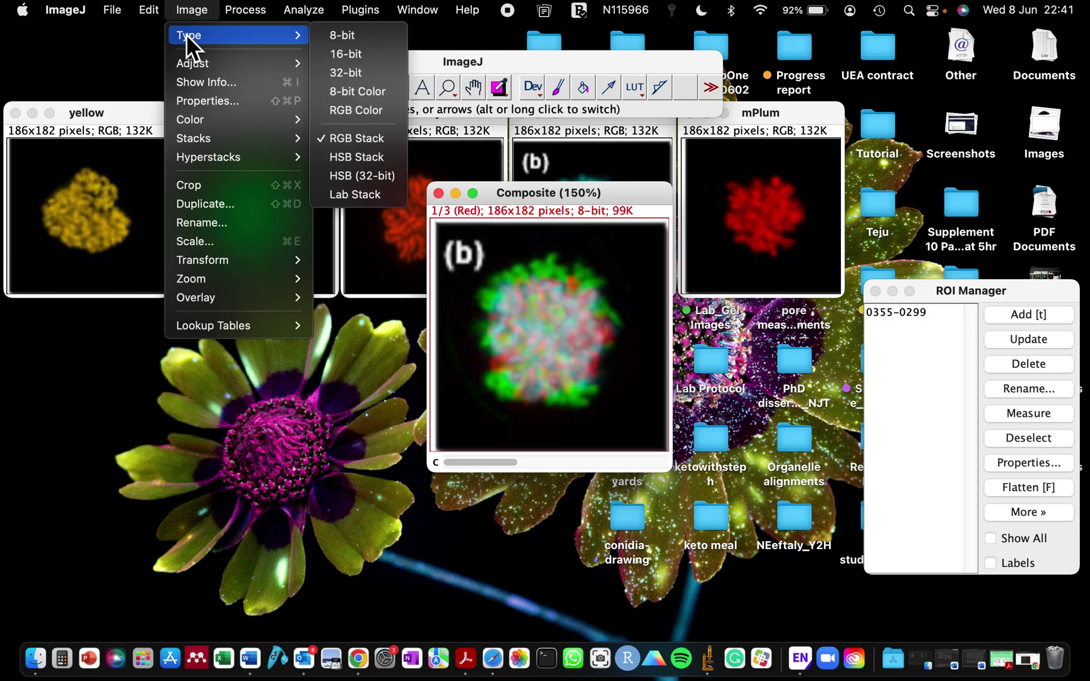
pyautogui.click(366, 113)
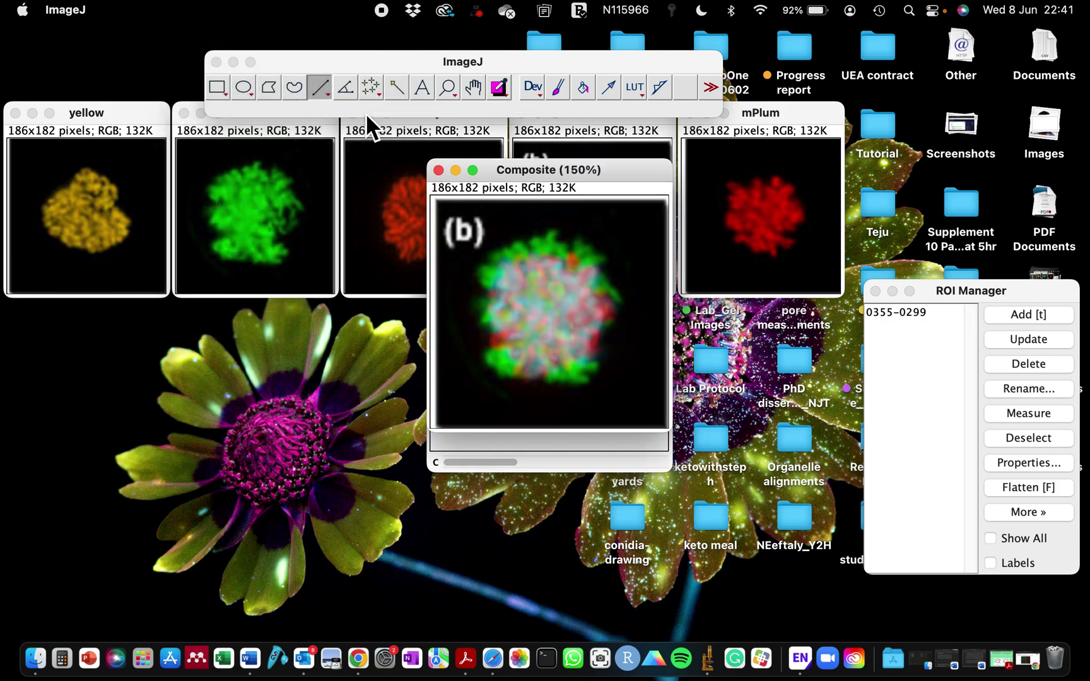
pyautogui.moveTo(579, 172); pyautogui.dragTo(583, 191)
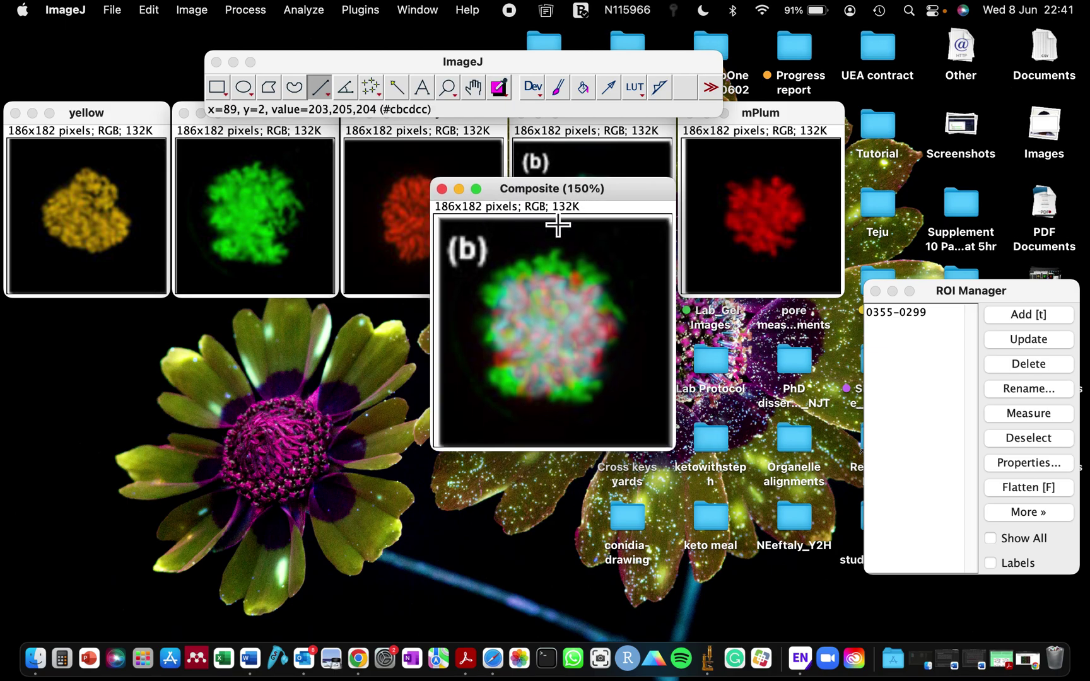
# - Try to run RGB Profiler on the converted Composite image without a line selection
pyautogui.click(363, 10)
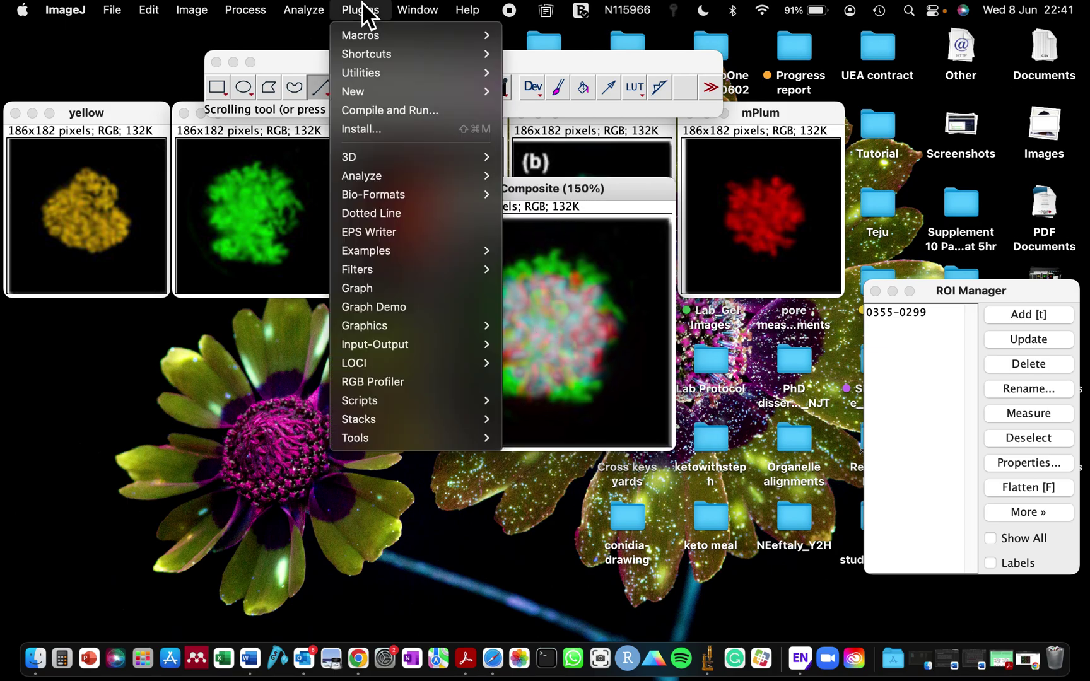
pyautogui.click(374, 385)
pyautogui.click(520, 244)
# - Draw a nearly horizontal line about 141 pixels long across the Composite's chromosomes, plot it with RGB Profiler, and move the image off the plot
pyautogui.moveTo(462, 333)
pyautogui.mouseDown()
pyautogui.moveTo(613, 322)
pyautogui.moveTo(642, 338)
pyautogui.mouseUp()
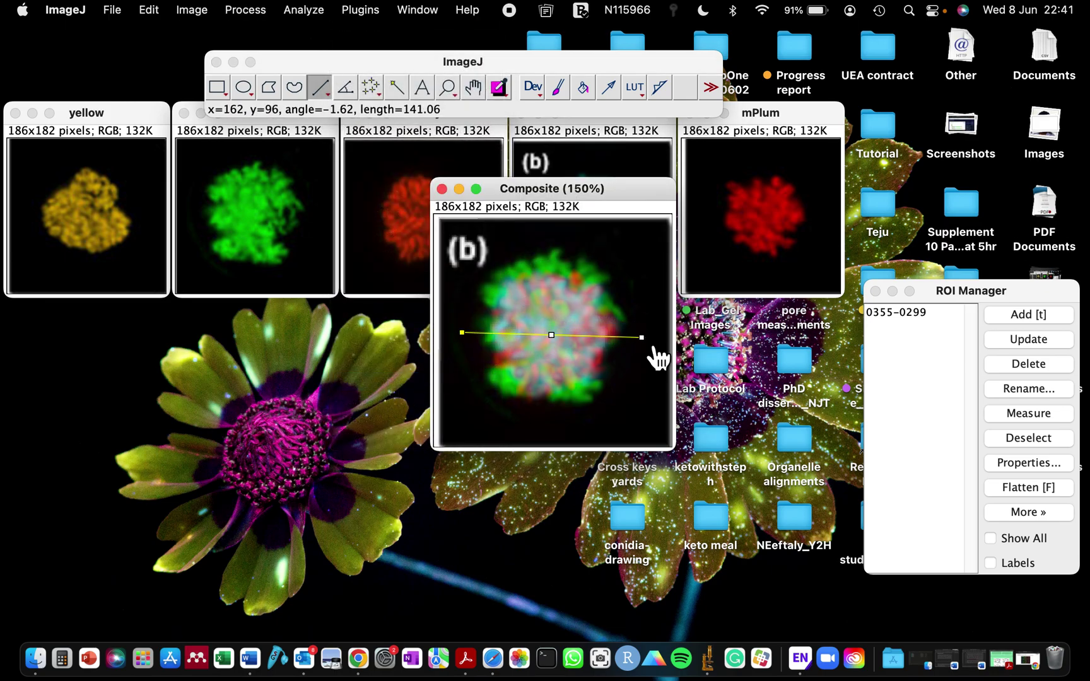
pyautogui.click(371, 11)
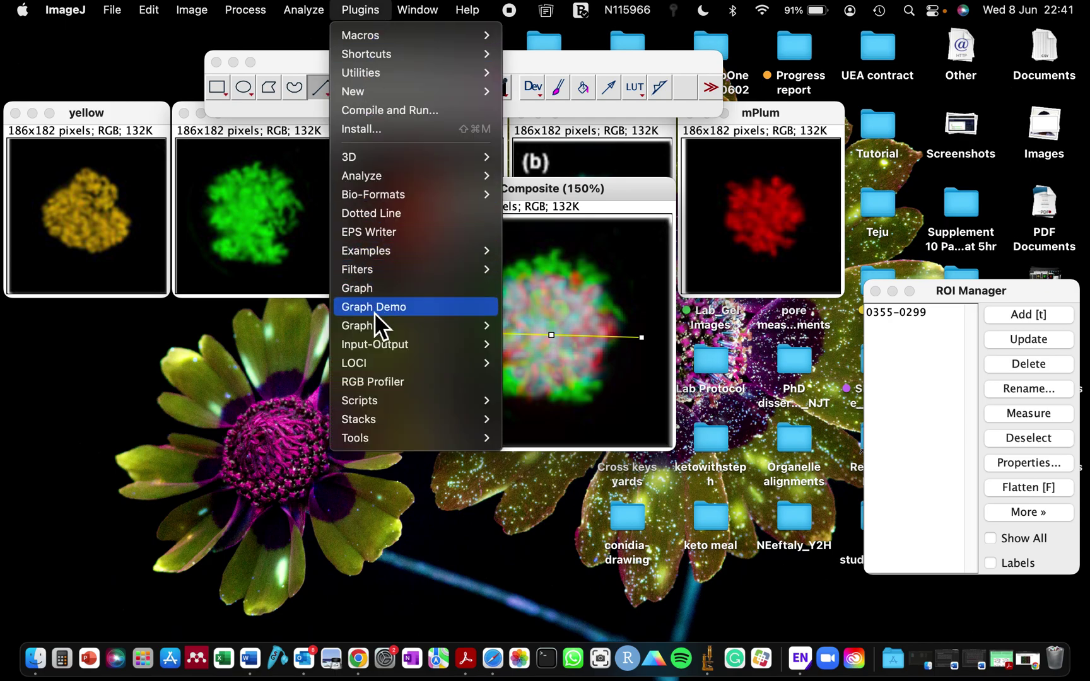
pyautogui.click(391, 381)
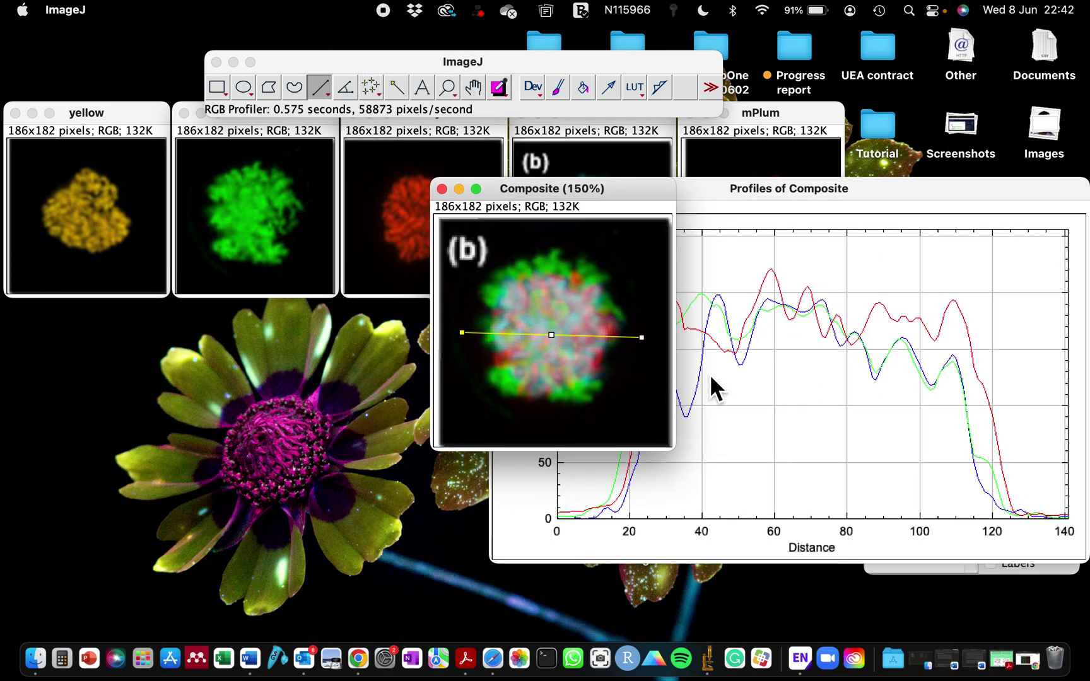
pyautogui.moveTo(618, 185); pyautogui.dragTo(462, 151)
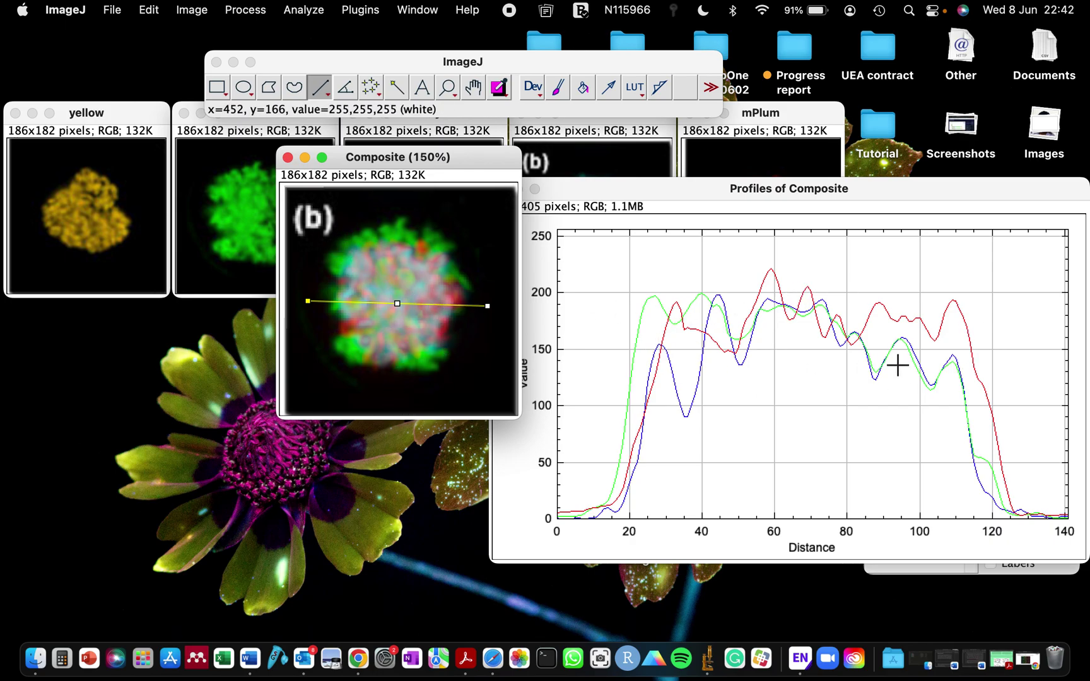
# - Close the Profiles of Composite plot and the Composite image without saving
pyautogui.click(571, 189)
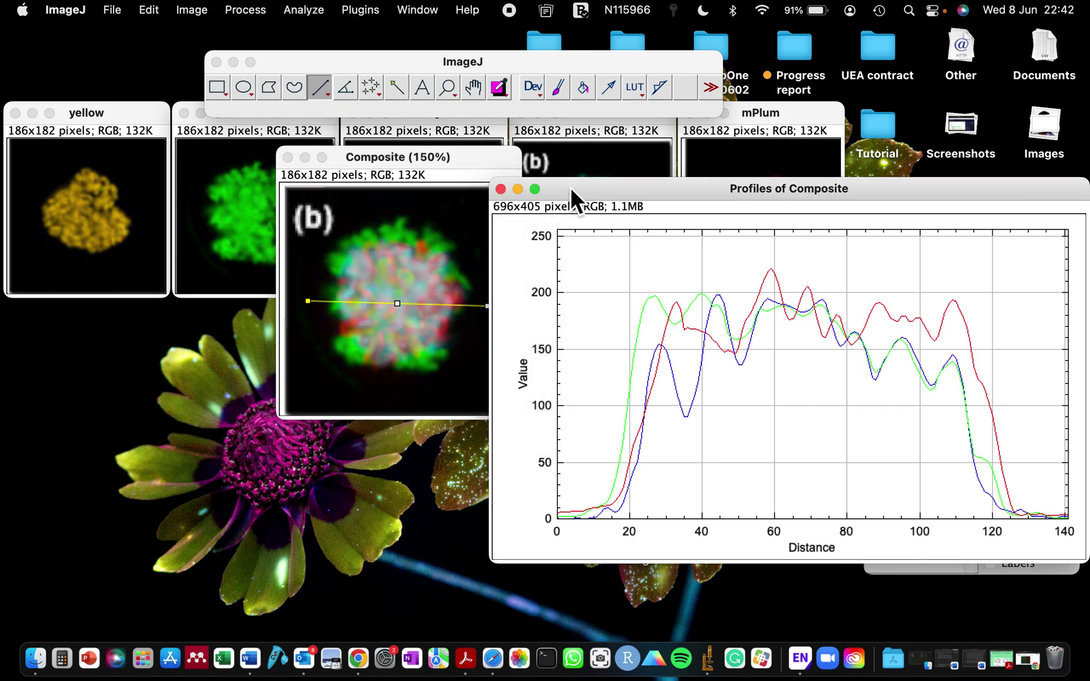
pyautogui.click(501, 191)
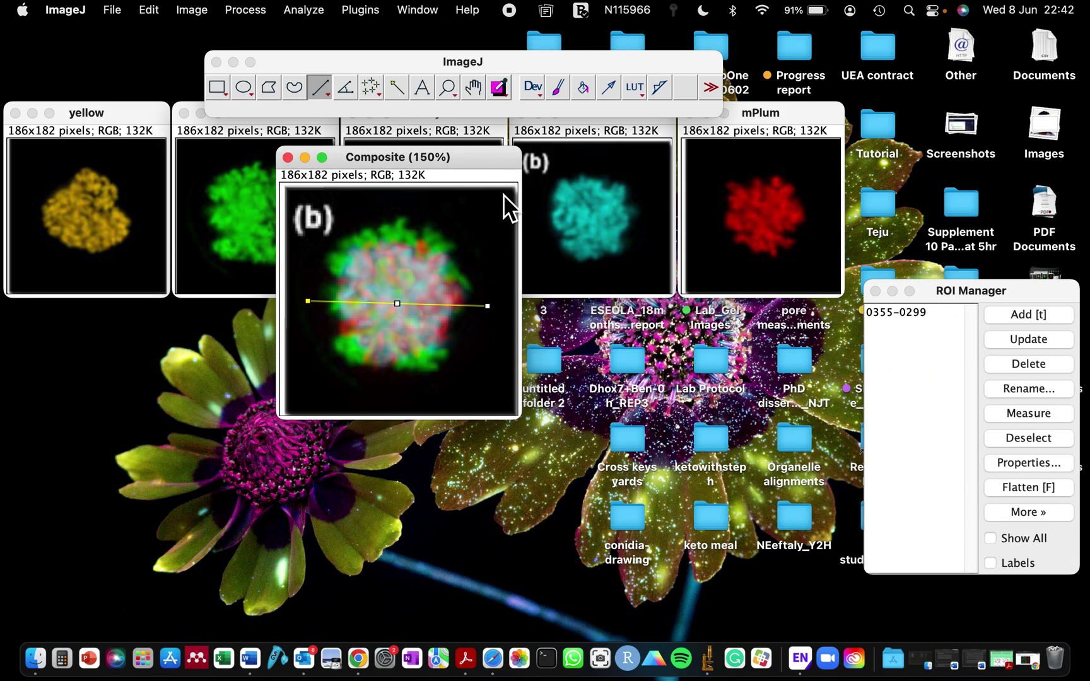
pyautogui.click(289, 159)
pyautogui.click(464, 235)
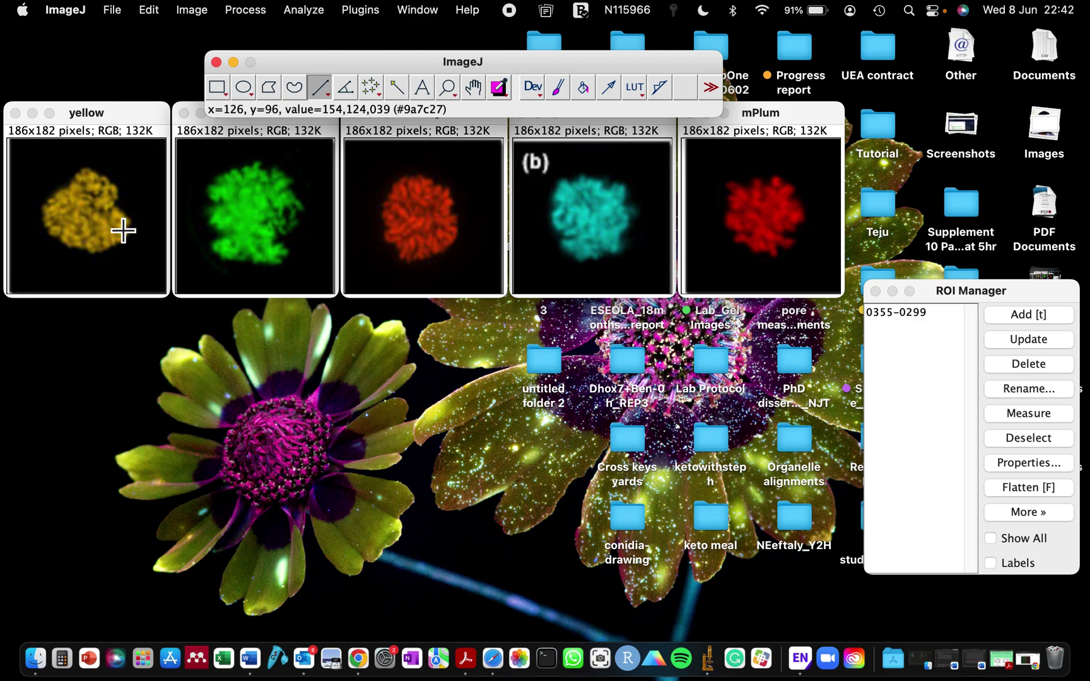
# - Move the ImageJ toolbar clear of the image titles and draw a nearly horizontal line across the chromosomes in the yellow image
pyautogui.moveTo(275, 60); pyautogui.dragTo(275, 37)
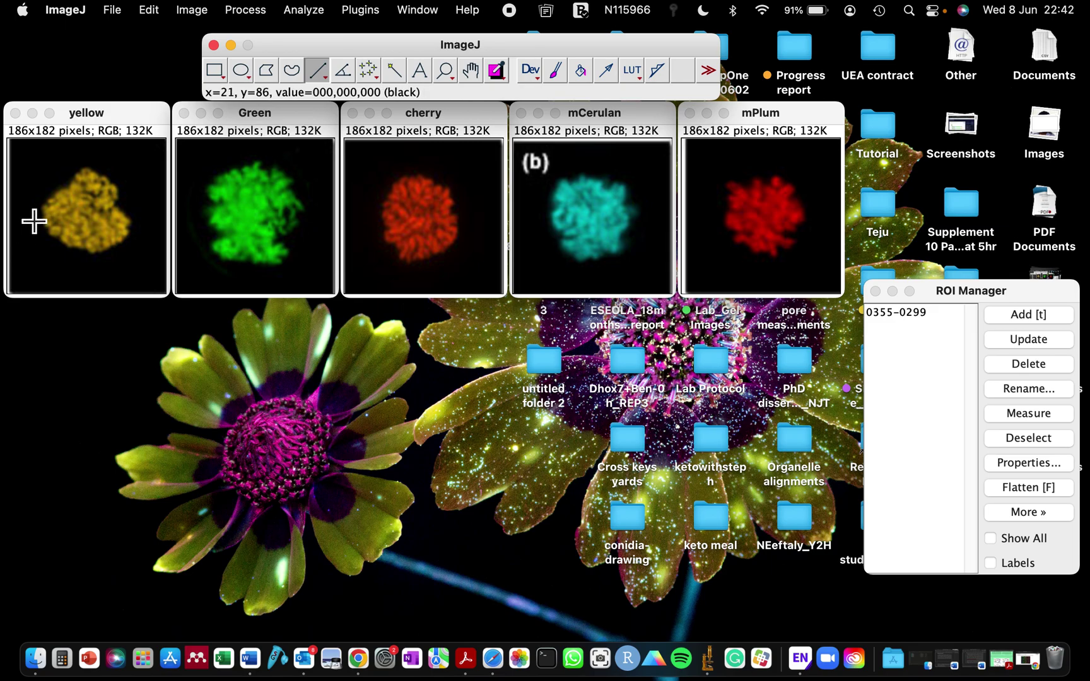
pyautogui.moveTo(25, 213); pyautogui.dragTo(152, 217)
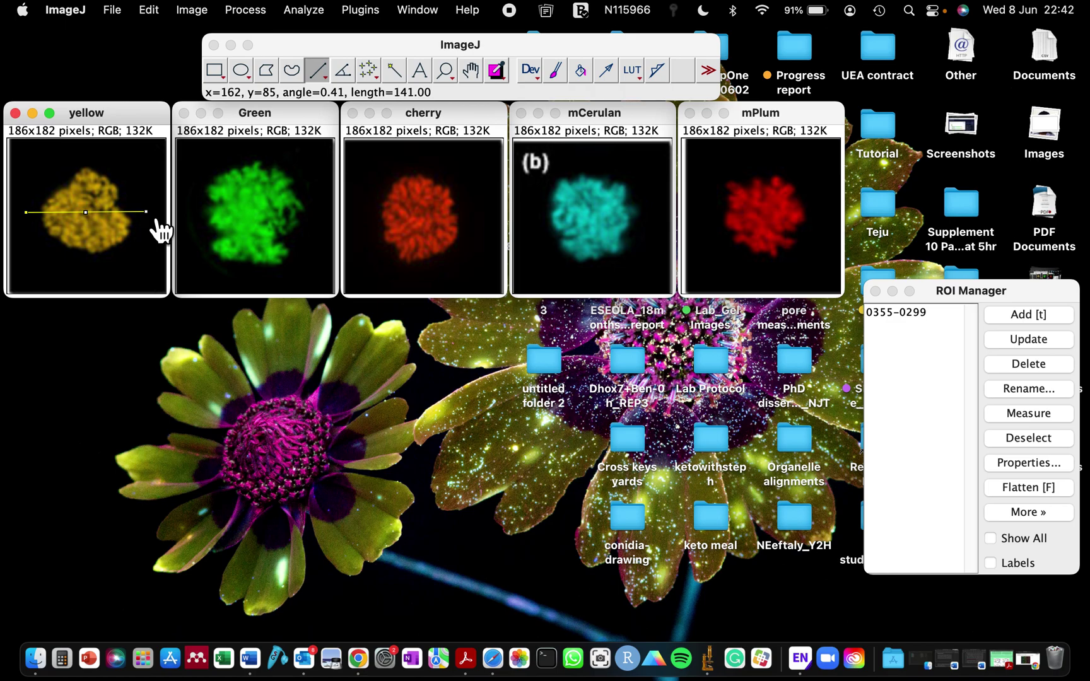
pyautogui.moveTo(27, 212); pyautogui.dragTo(147, 217)
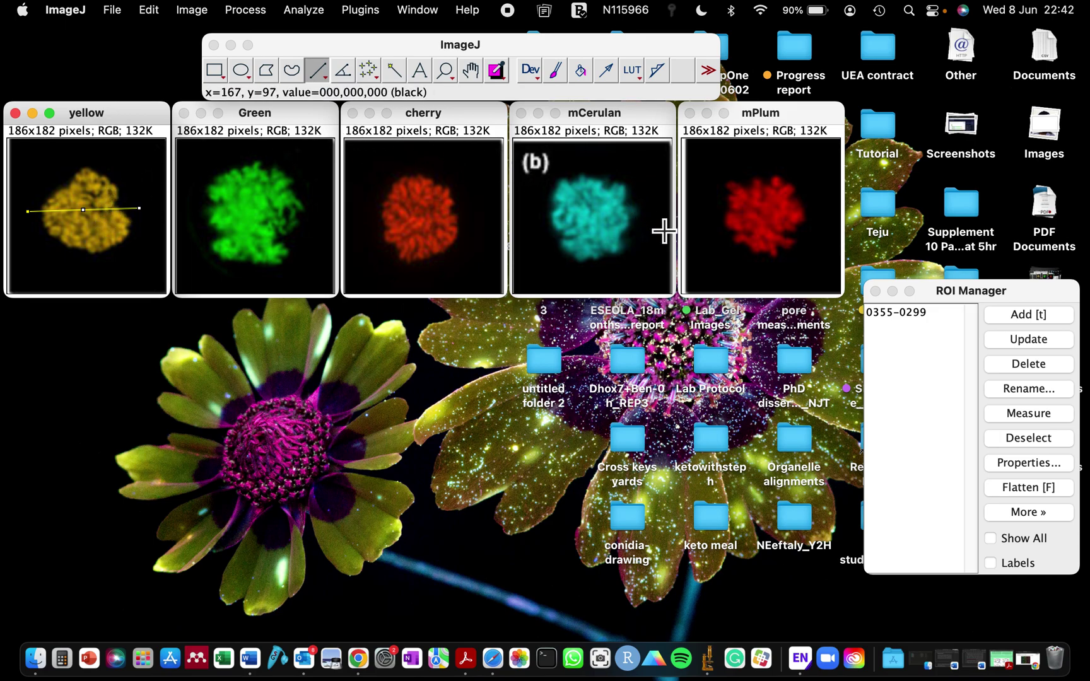
# - Bring up the ROI Manager, delete the stored 0355-0299 selection, and close the manager
pyautogui.click(307, 8)
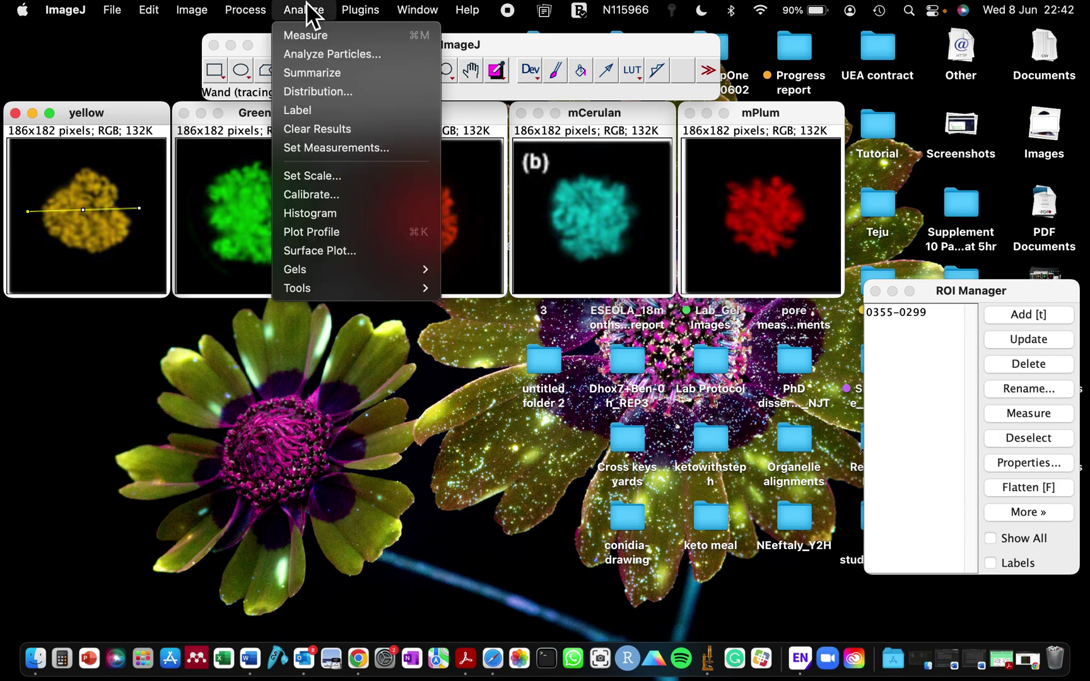
pyautogui.moveTo(380, 285)
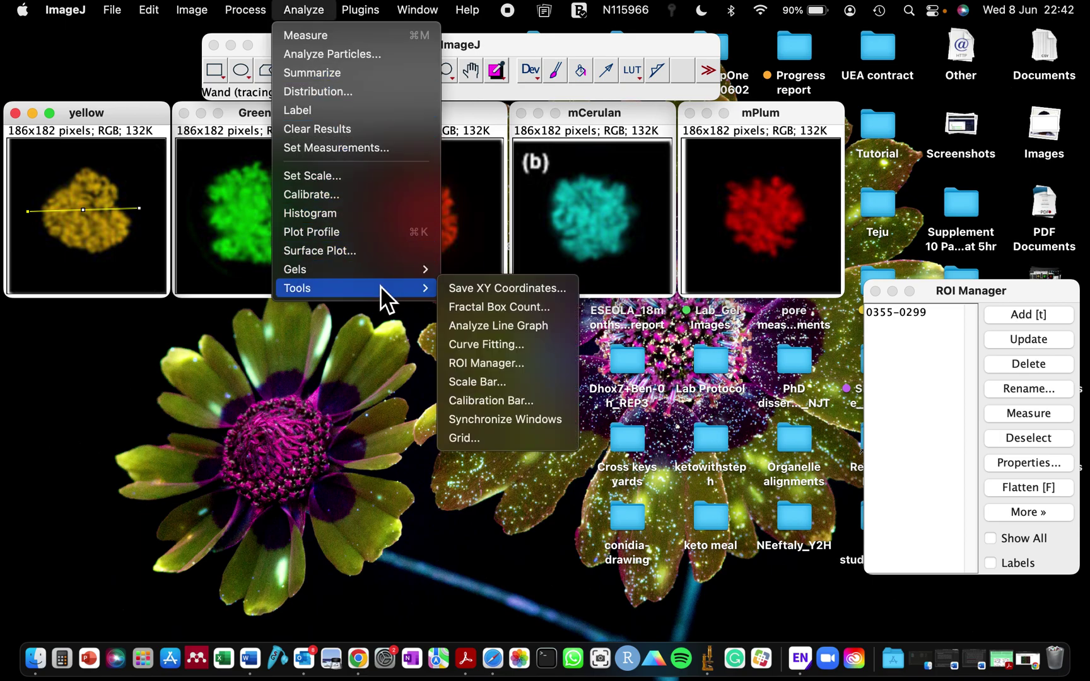
pyautogui.click(494, 364)
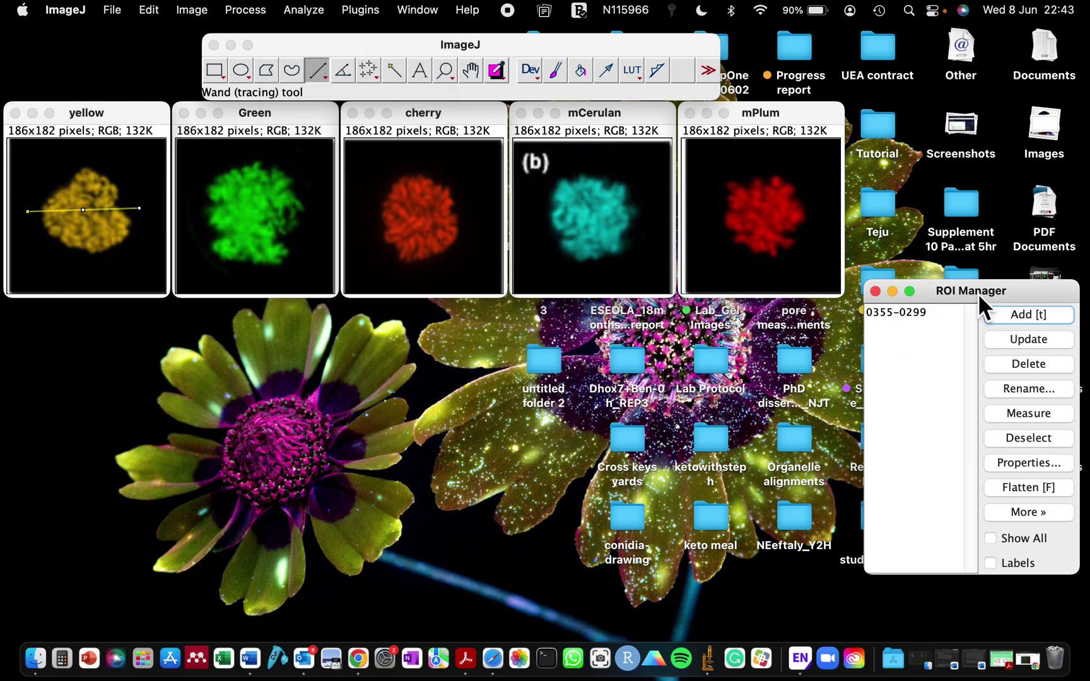
pyautogui.moveTo(979, 292); pyautogui.dragTo(872, 173)
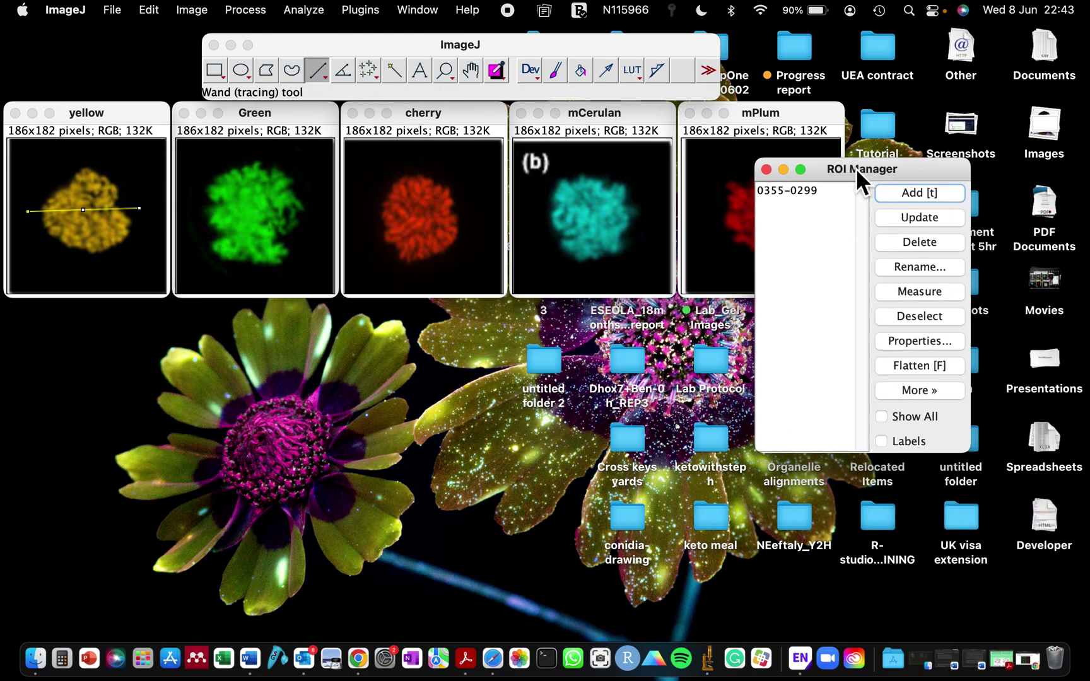
pyautogui.click(829, 192)
pyautogui.click(923, 242)
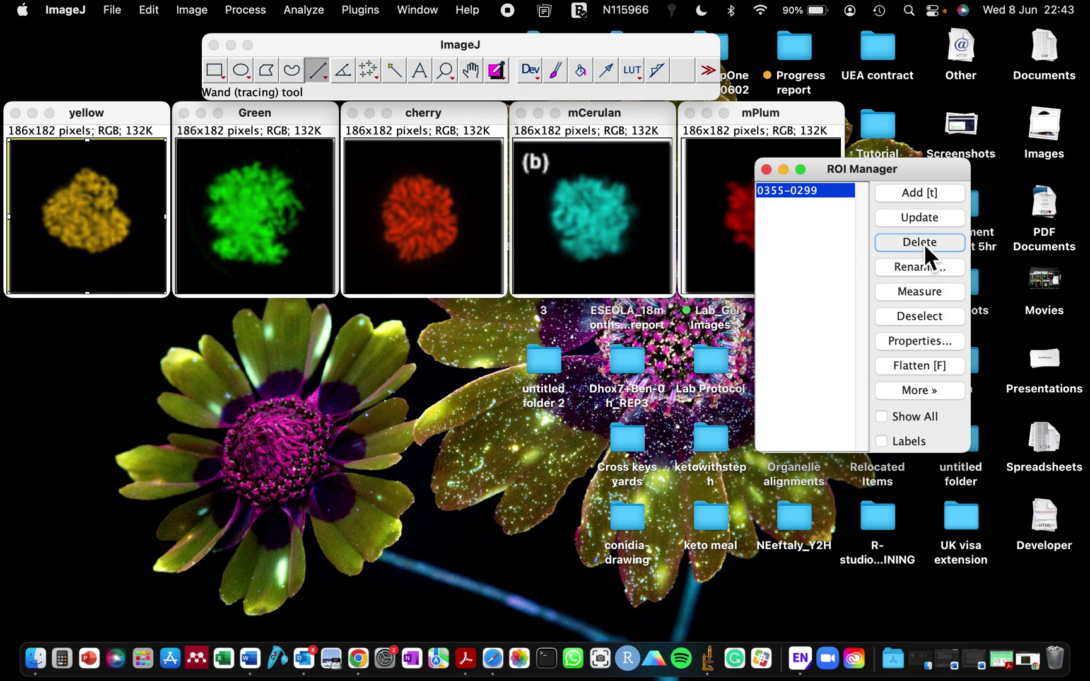
pyautogui.click(768, 169)
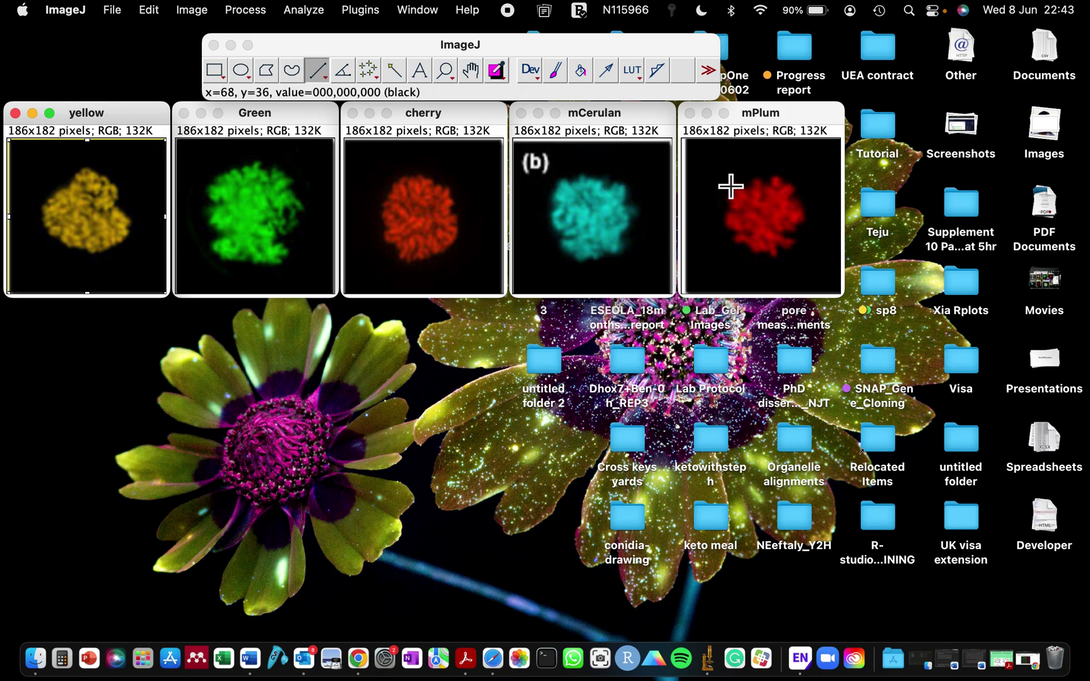
# - Redraw a nearly horizontal straight line about 168 pixels long across the chromosomes in the yellow image
pyautogui.click(213, 199)
pyautogui.click(112, 217)
pyautogui.click(320, 71)
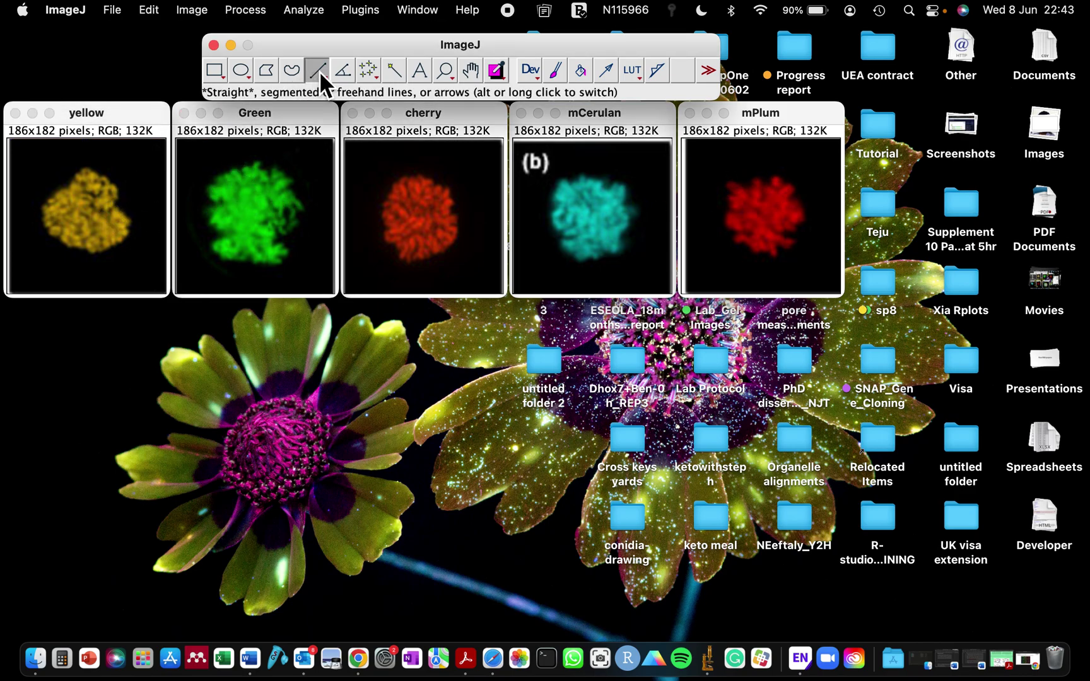
pyautogui.moveTo(32, 198); pyautogui.dragTo(157, 197)
pyautogui.moveTo(31, 199); pyautogui.dragTo(165, 196)
pyautogui.click(26, 202)
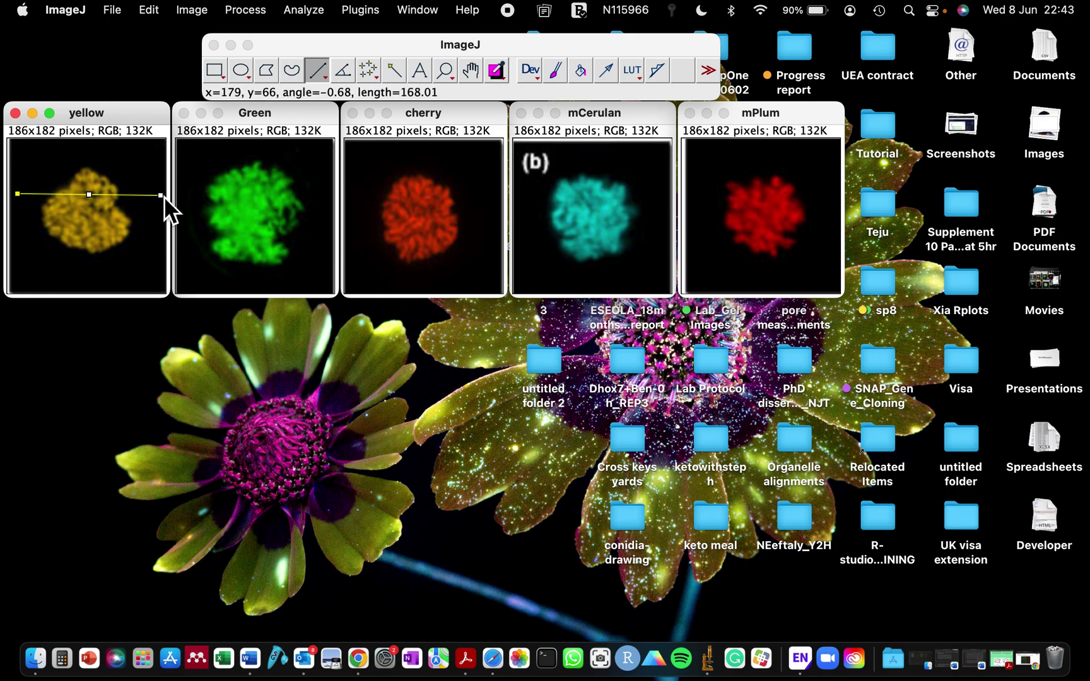
# - Add the yellow image's line selection to the ROI Manager and move the manager clear of the mPlum image
pyautogui.click(294, 10)
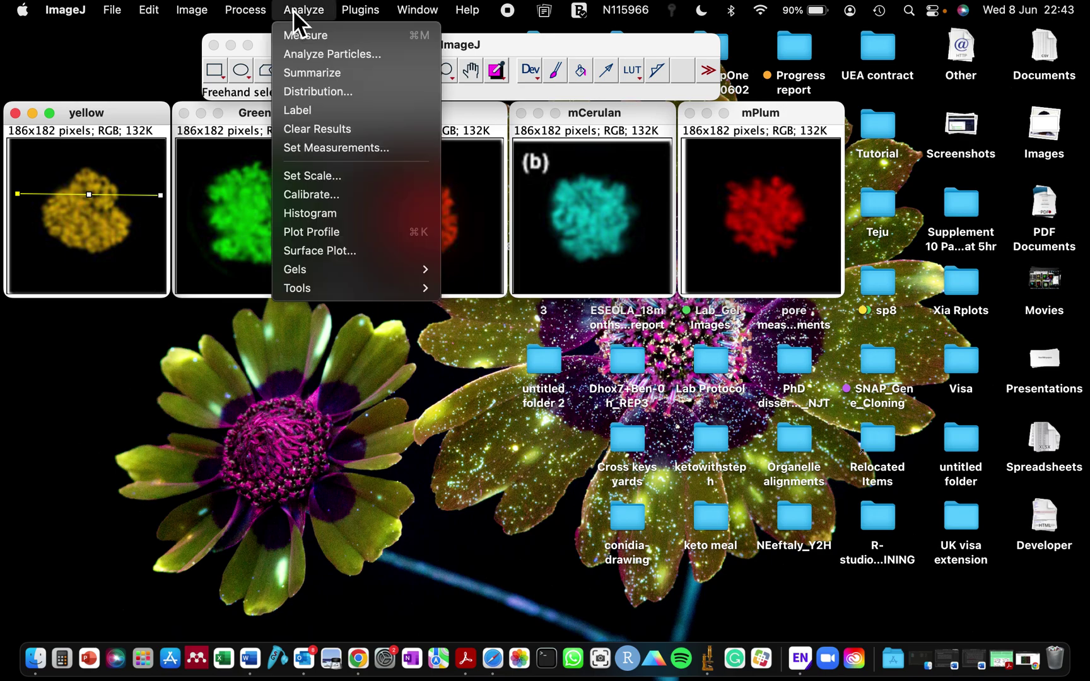
pyautogui.moveTo(341, 287)
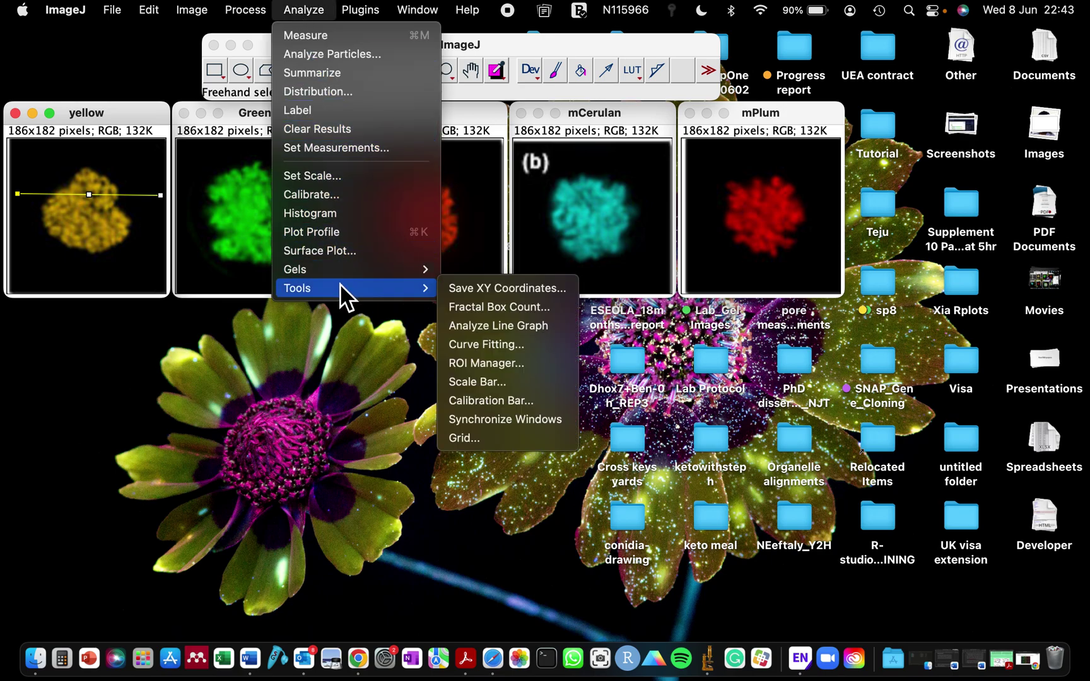
pyautogui.click(522, 363)
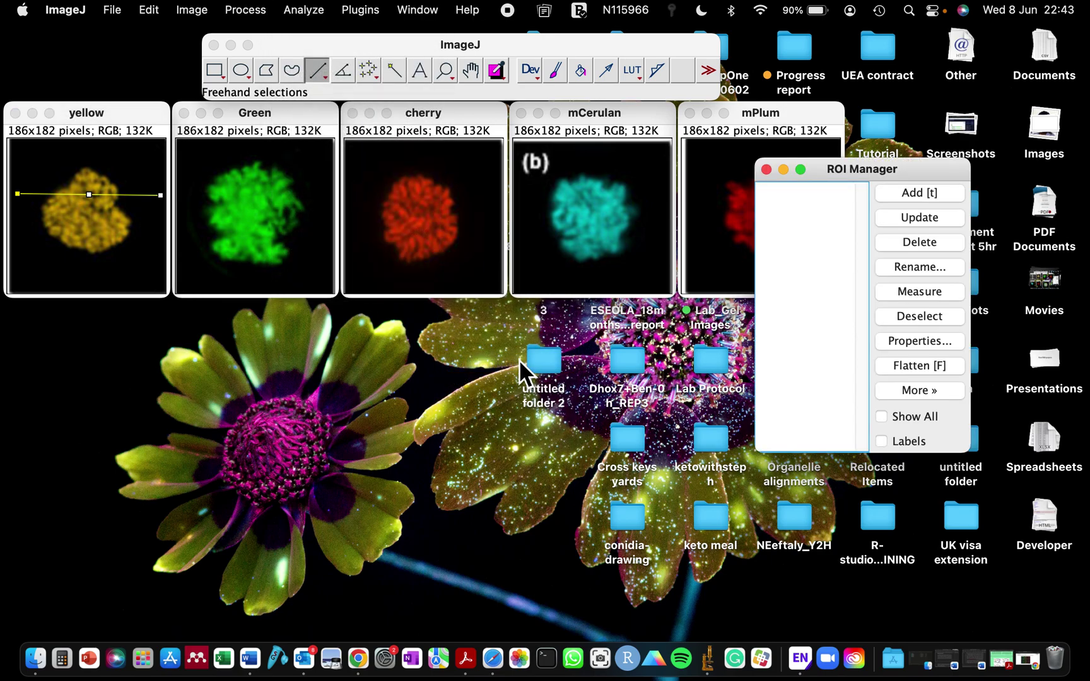
pyautogui.click(920, 192)
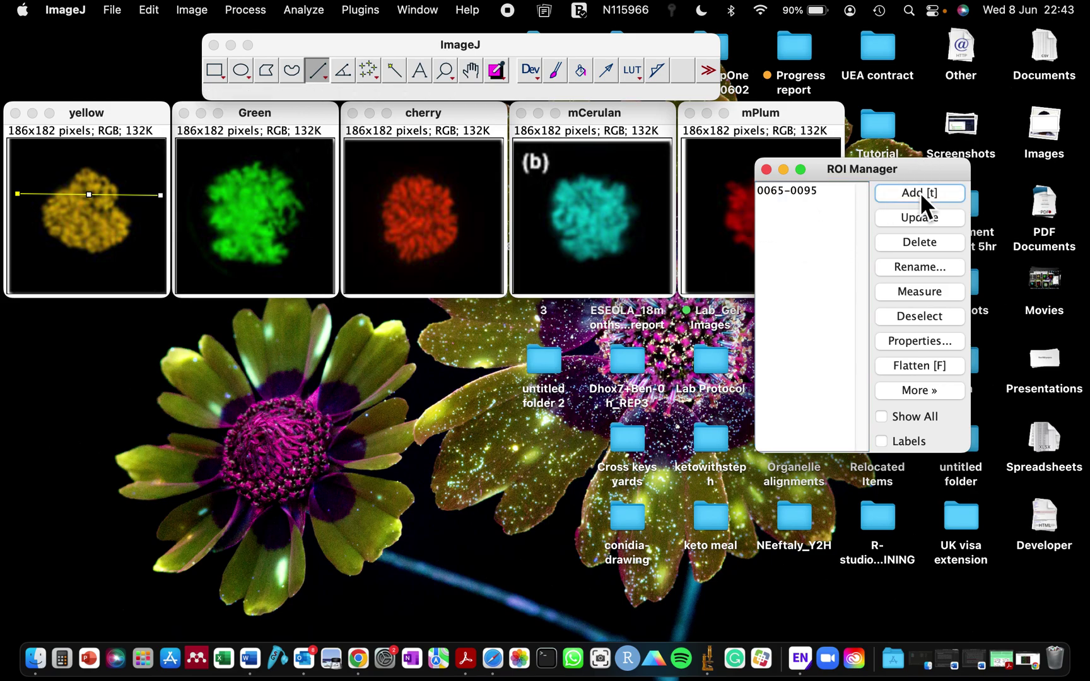
pyautogui.moveTo(903, 166); pyautogui.dragTo(983, 140)
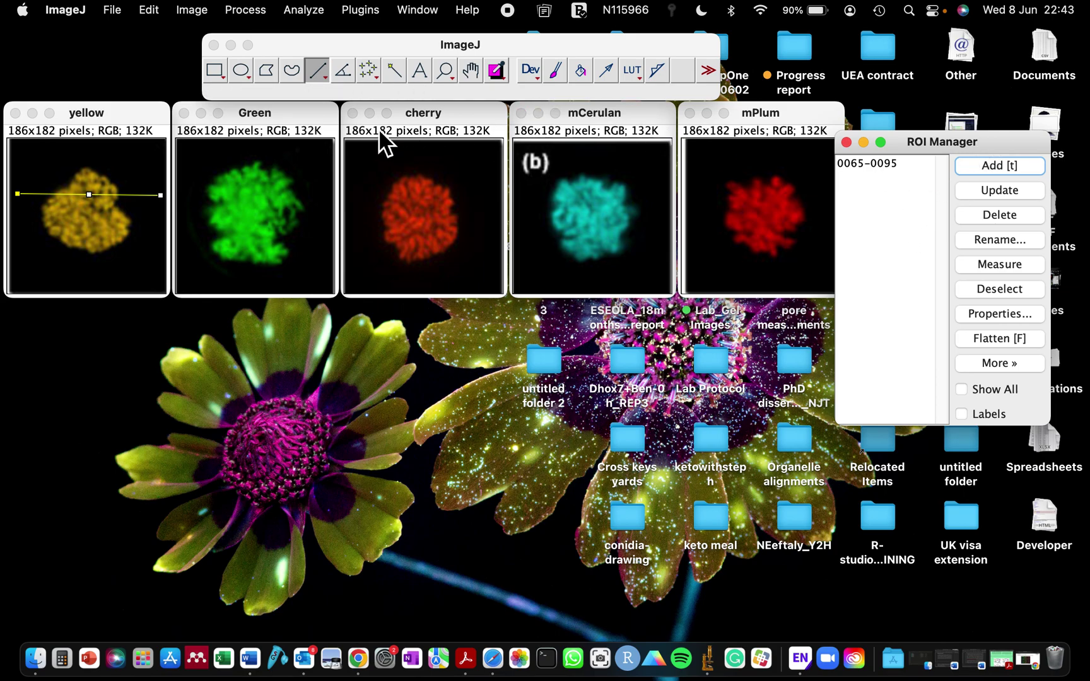
# - Apply the stored line selection to the Green, cherry, mCerulan and mPlum images in turn
pyautogui.click(309, 117)
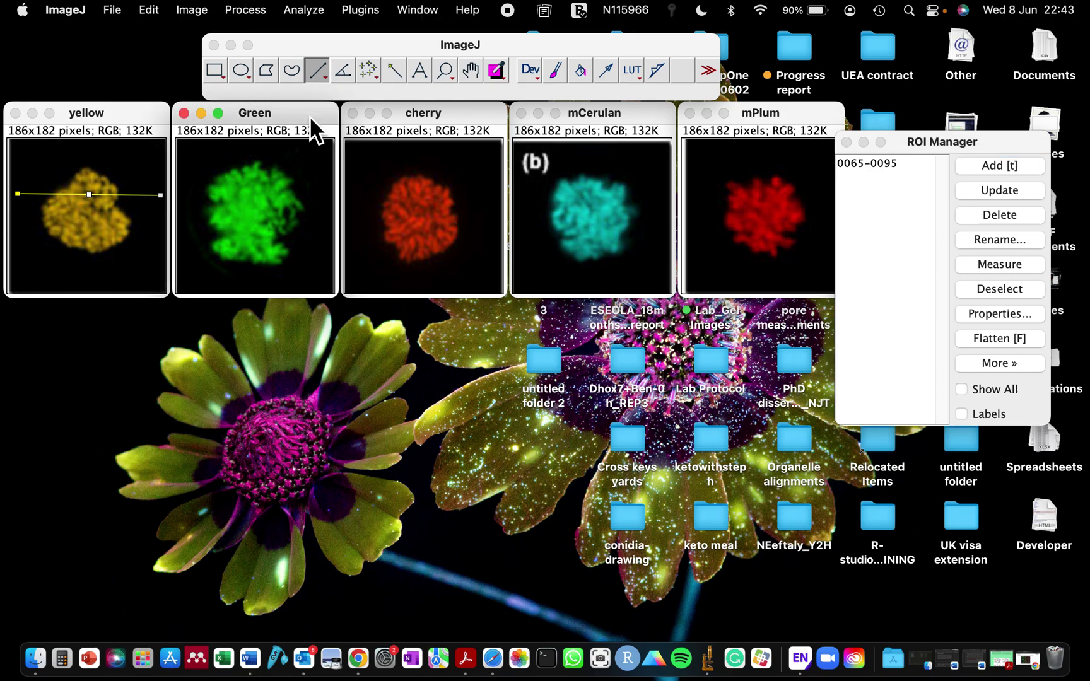
pyautogui.click(871, 161)
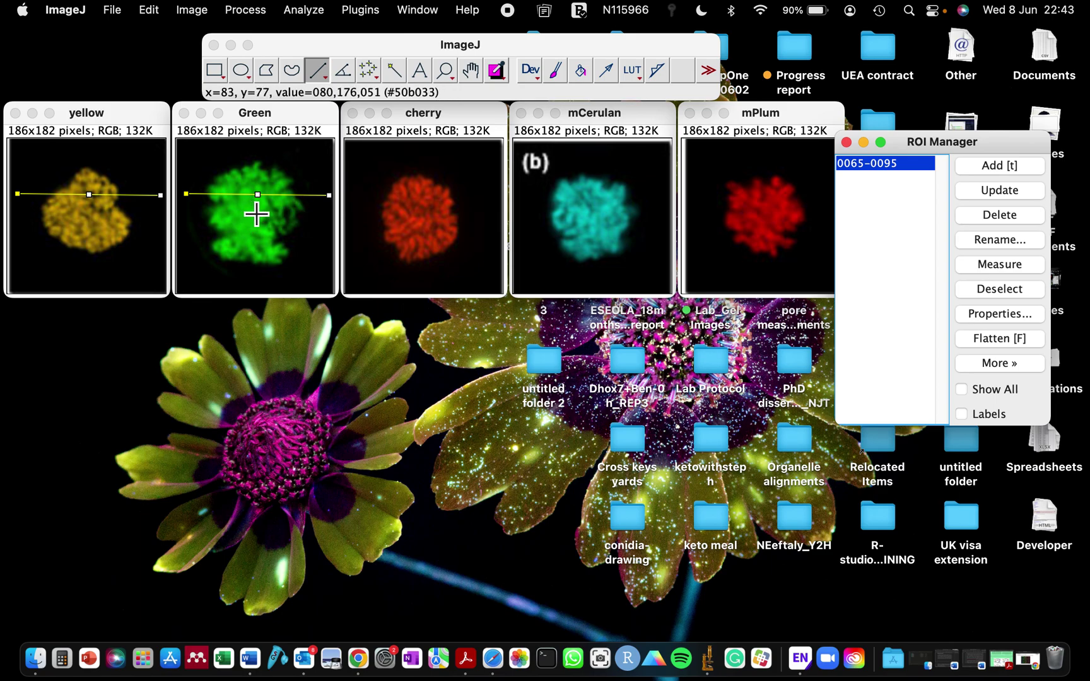
pyautogui.click(453, 119)
pyautogui.click(886, 163)
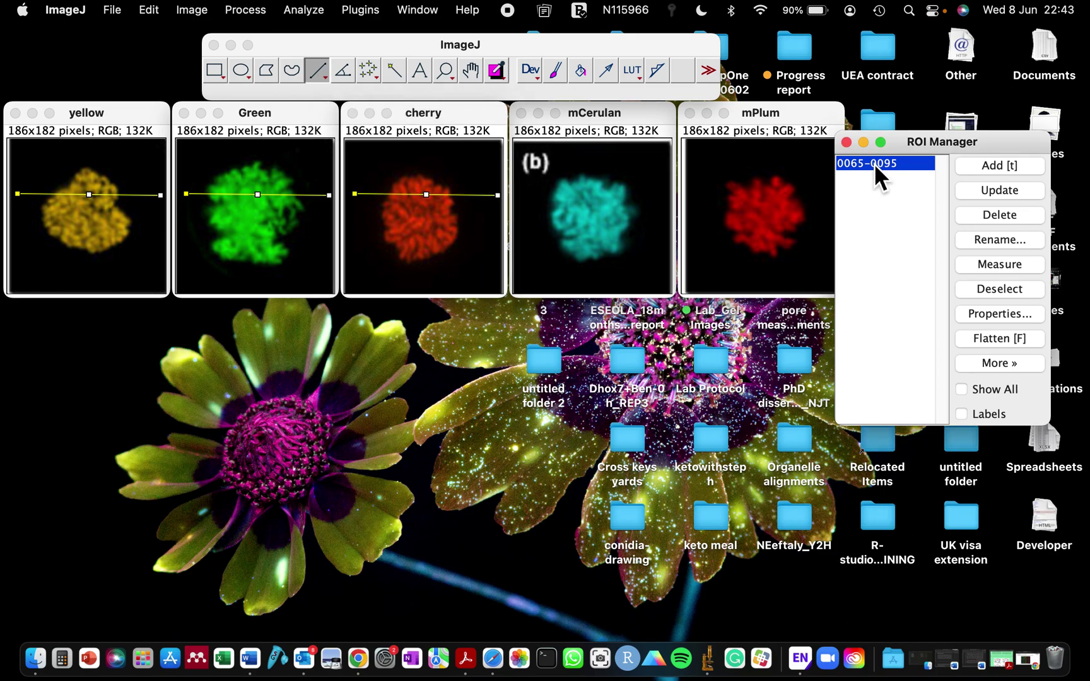
pyautogui.click(584, 117)
pyautogui.click(896, 164)
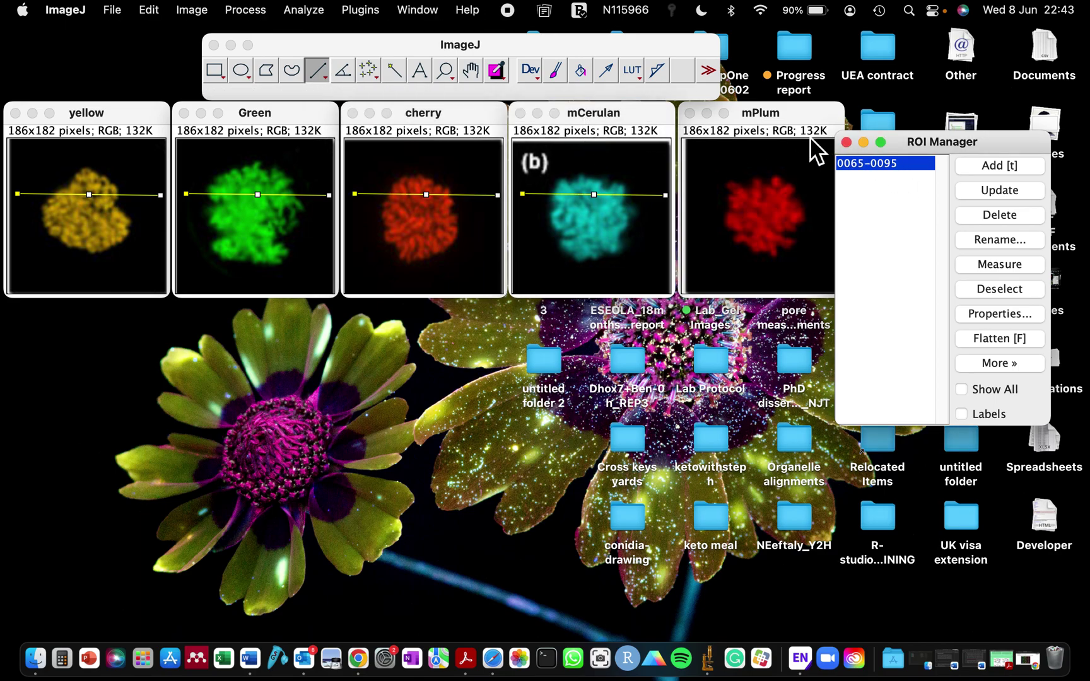
pyautogui.click(790, 116)
pyautogui.click(885, 165)
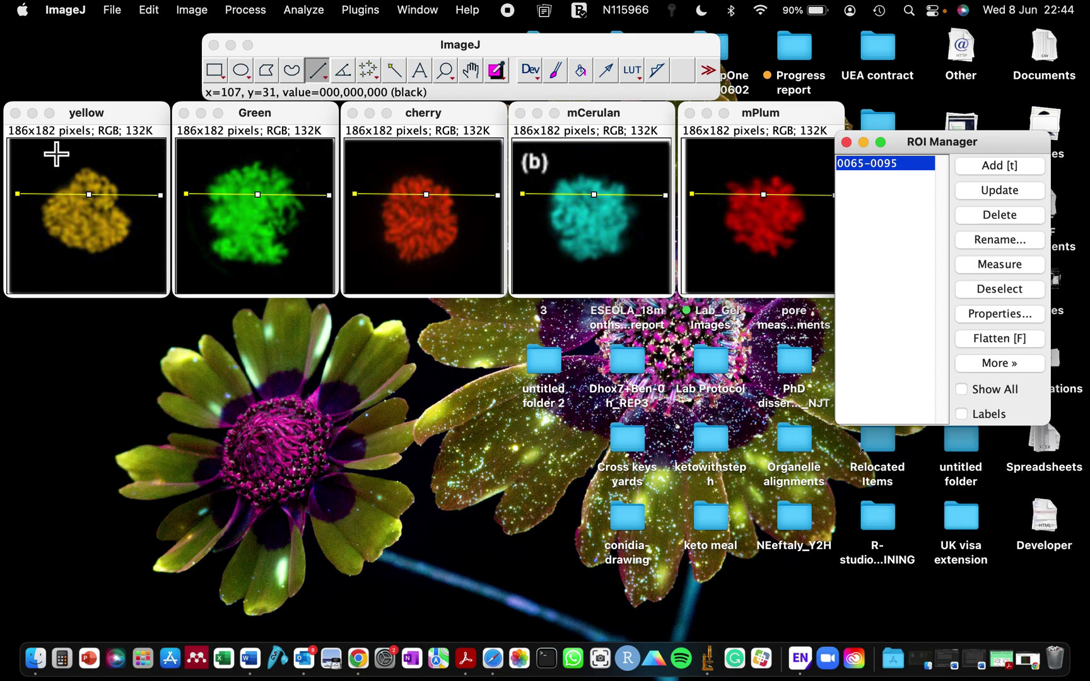
# - Plot the intensity profile along the line in the yellow image
pyautogui.click(120, 110)
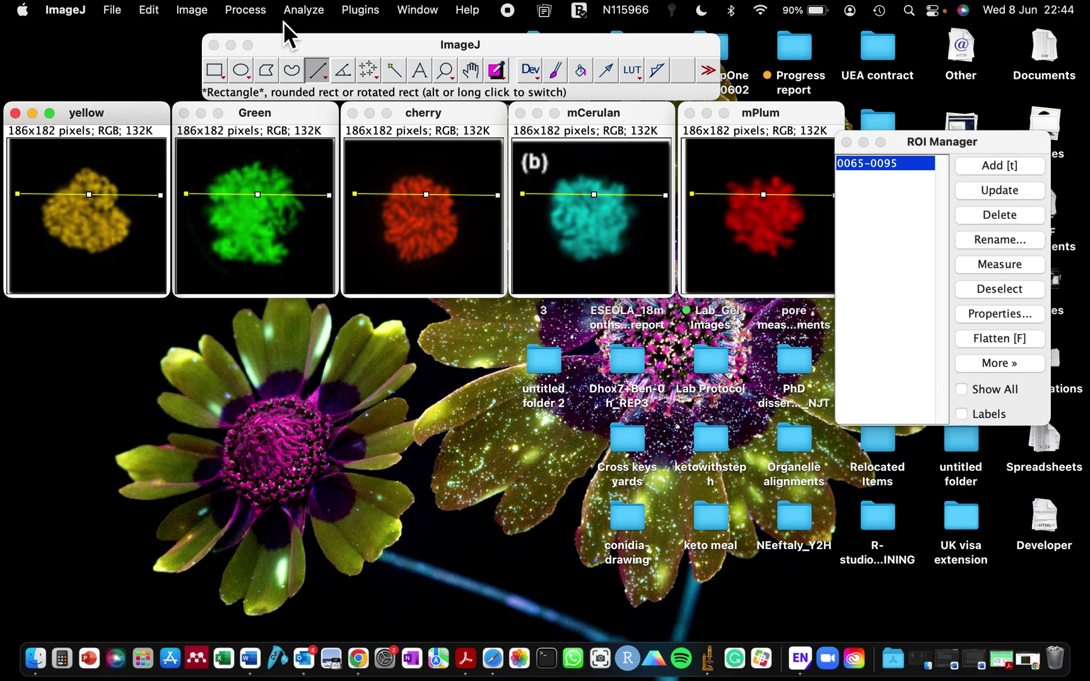
pyautogui.click(316, 13)
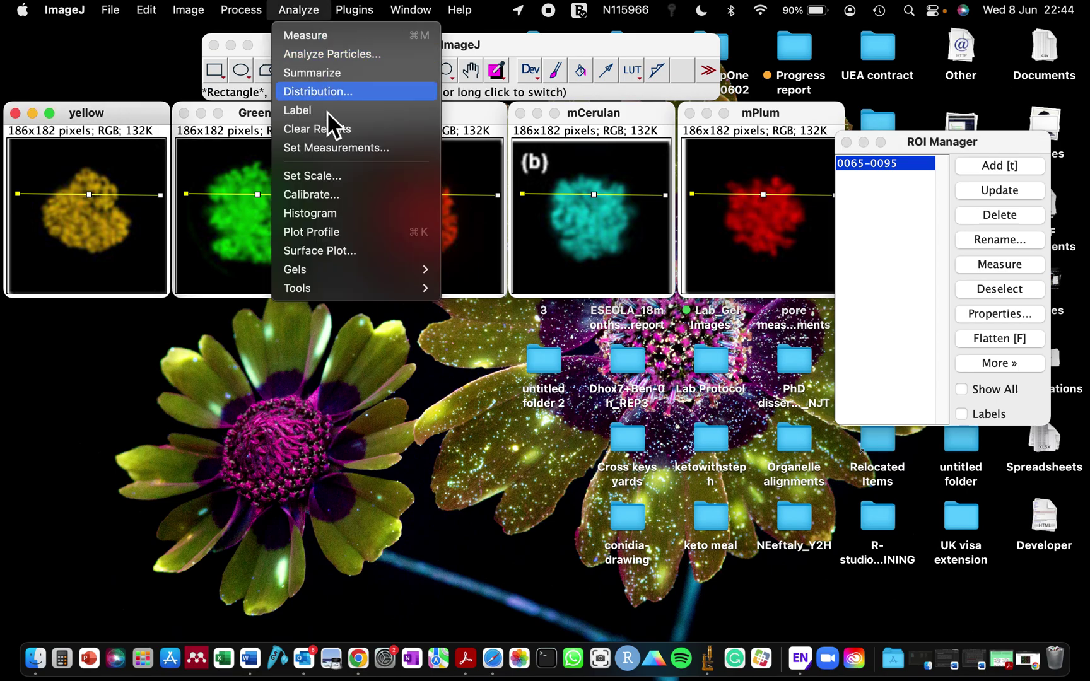
pyautogui.click(340, 230)
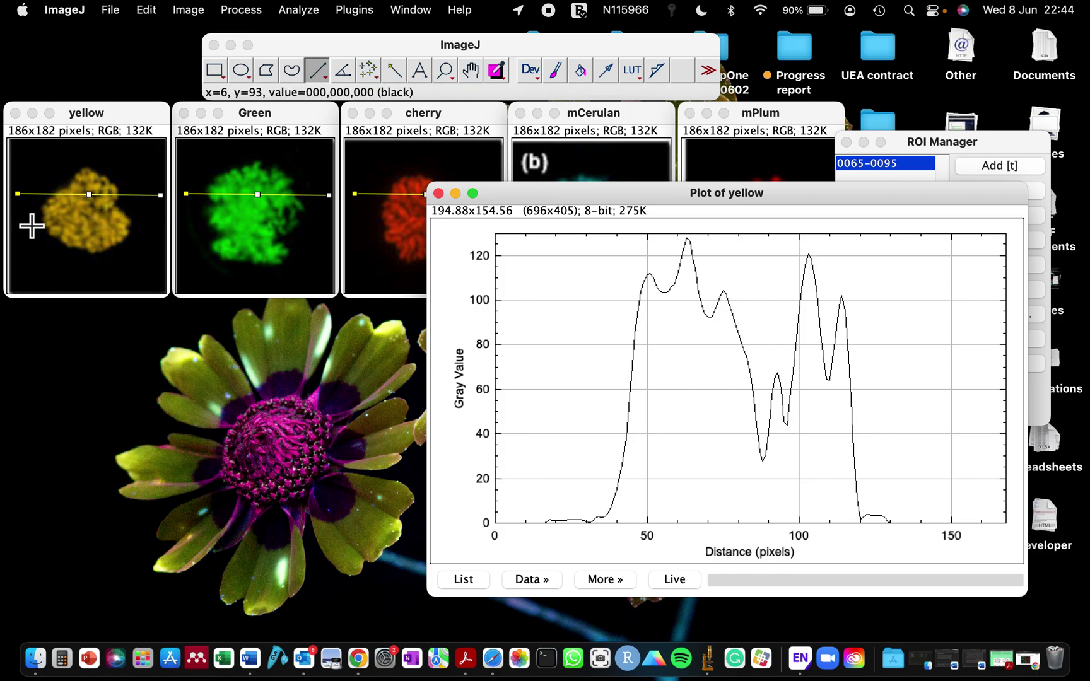
pyautogui.click(108, 117)
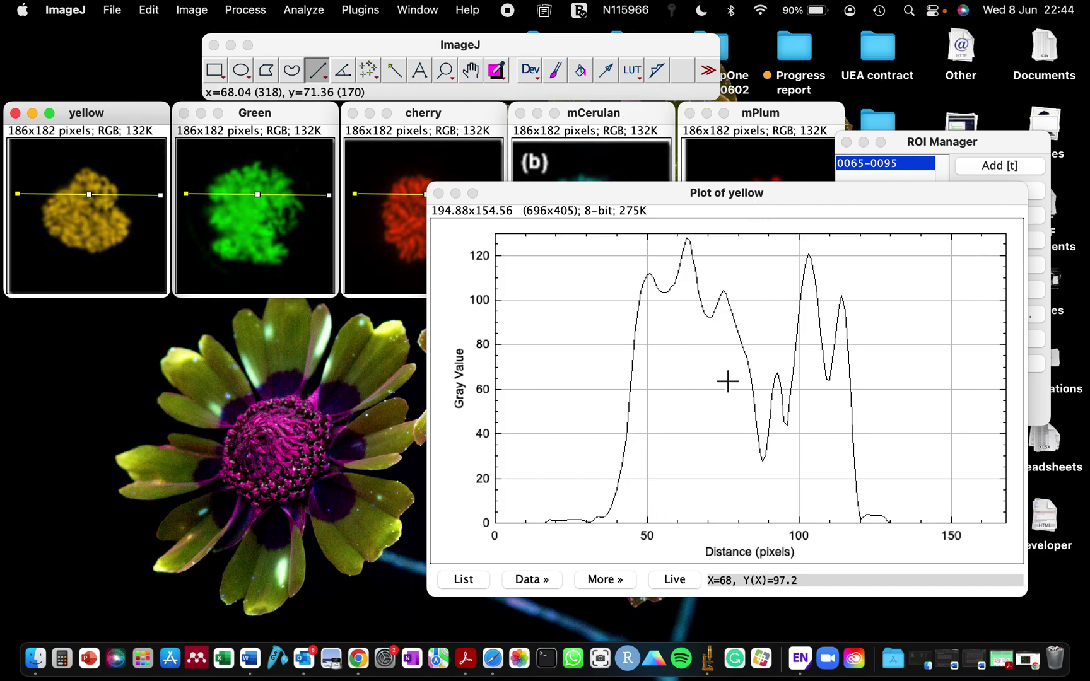
# - Style the yellow image's profile curve with the color Yellow and a line width of 4
pyautogui.click(617, 580)
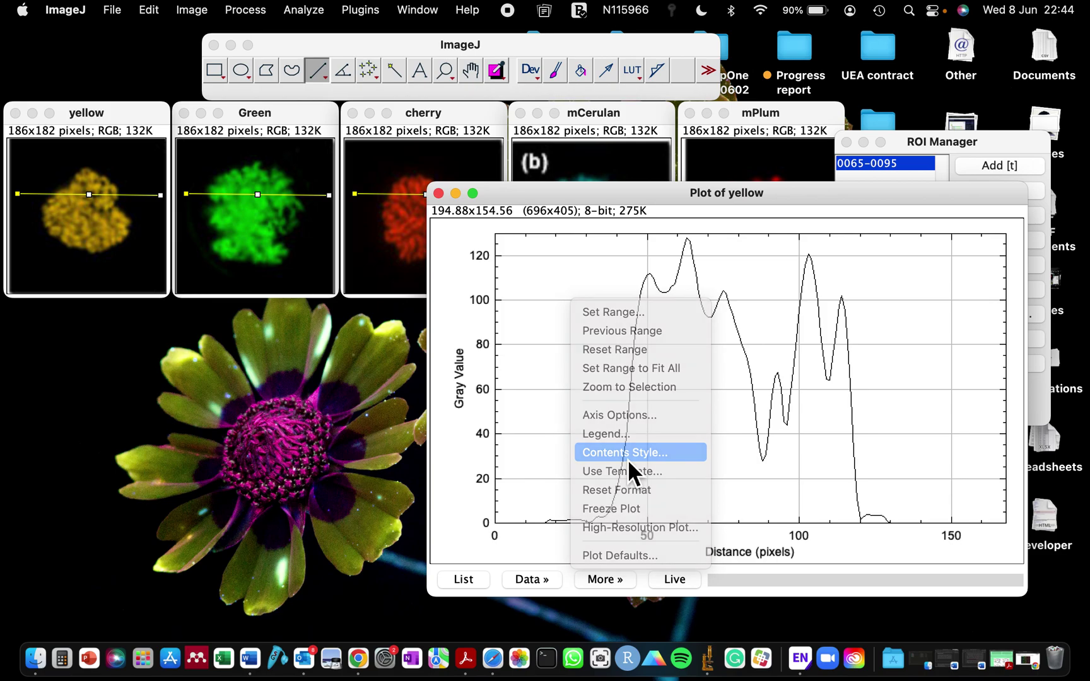
pyautogui.click(628, 459)
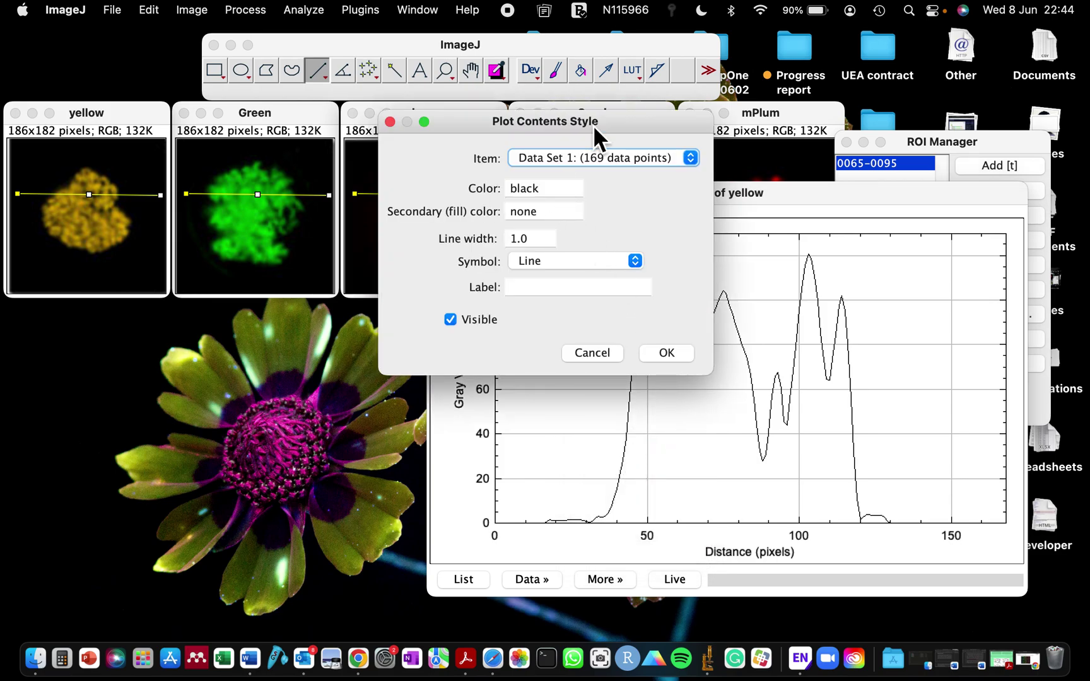
pyautogui.moveTo(601, 117); pyautogui.dragTo(770, 281)
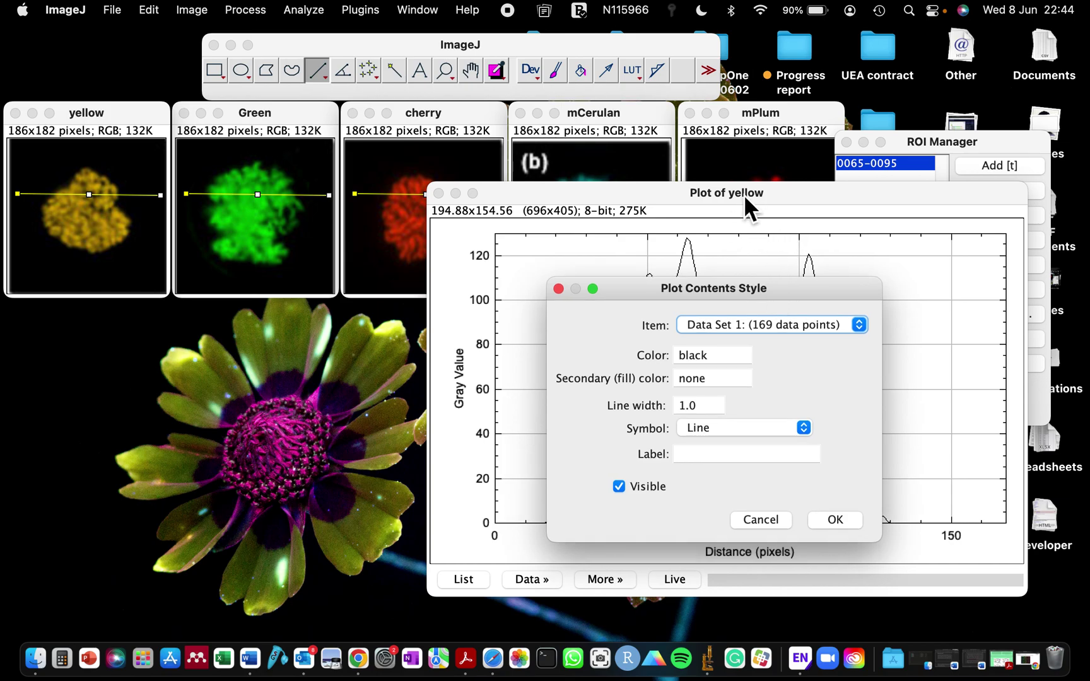
pyautogui.click(723, 365)
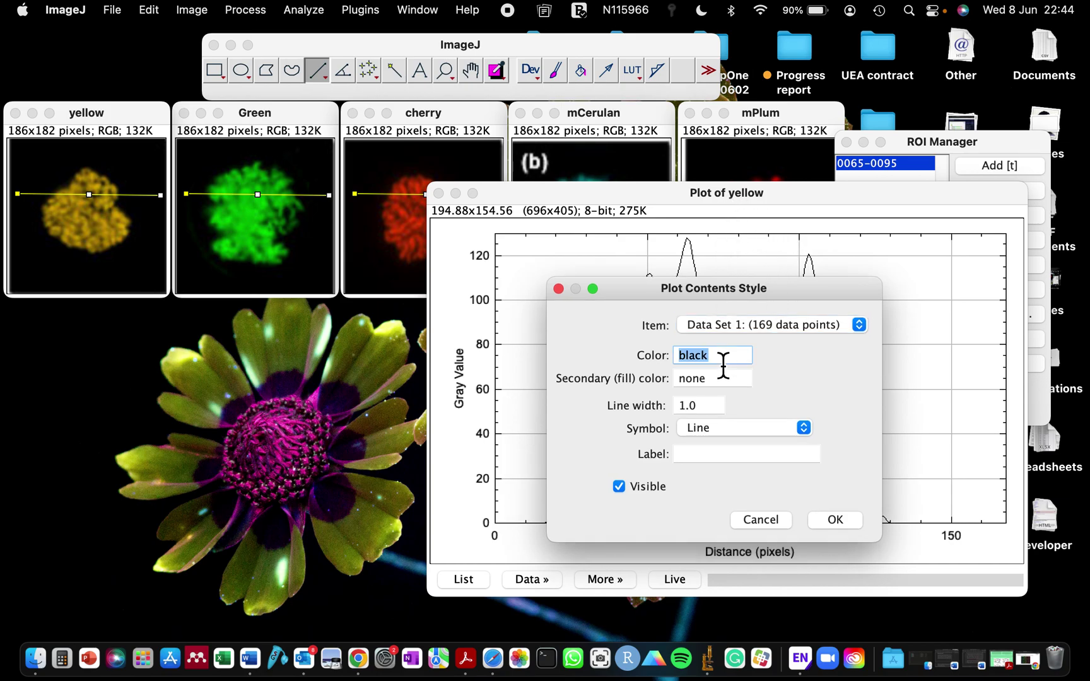
pyautogui.write('Yellow')
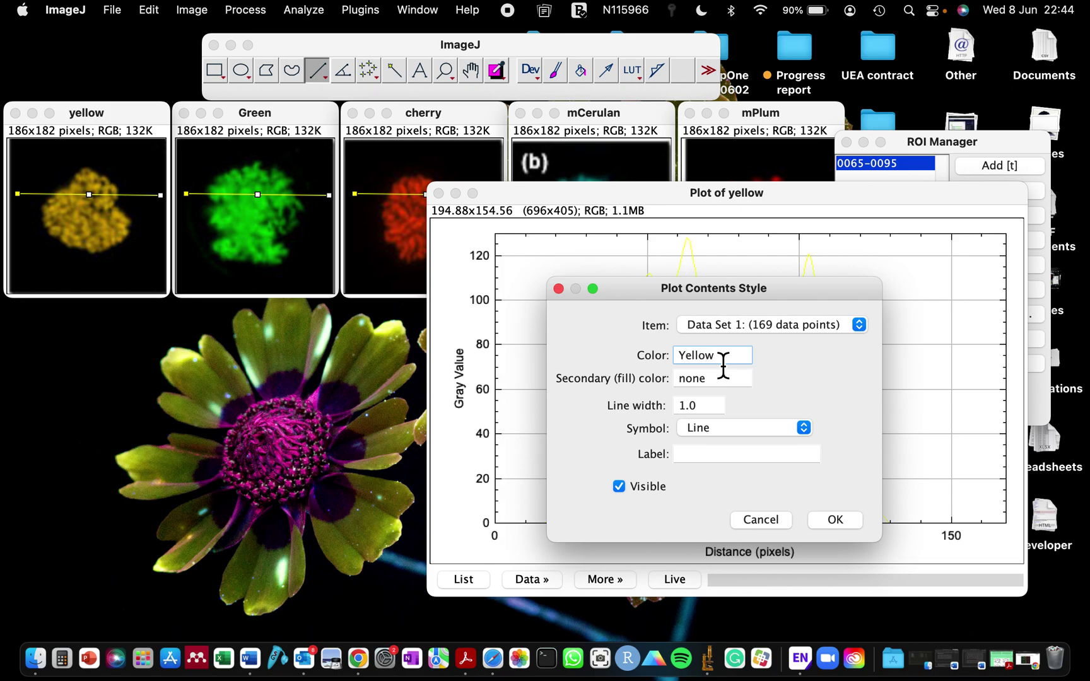
pyautogui.click(706, 406)
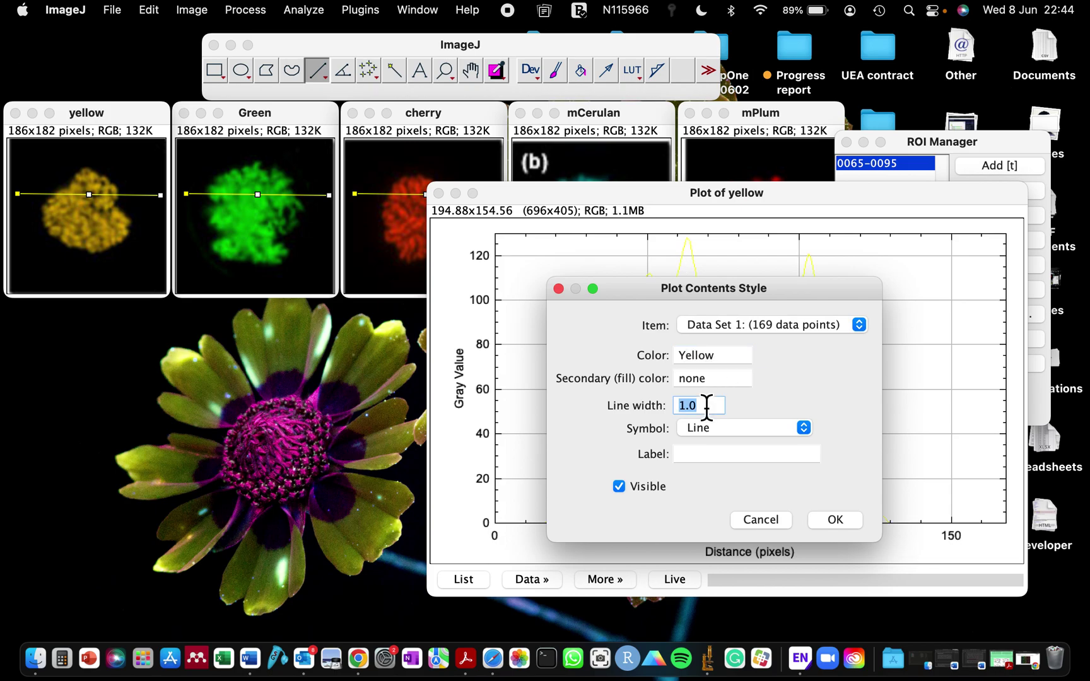
pyautogui.write('4')
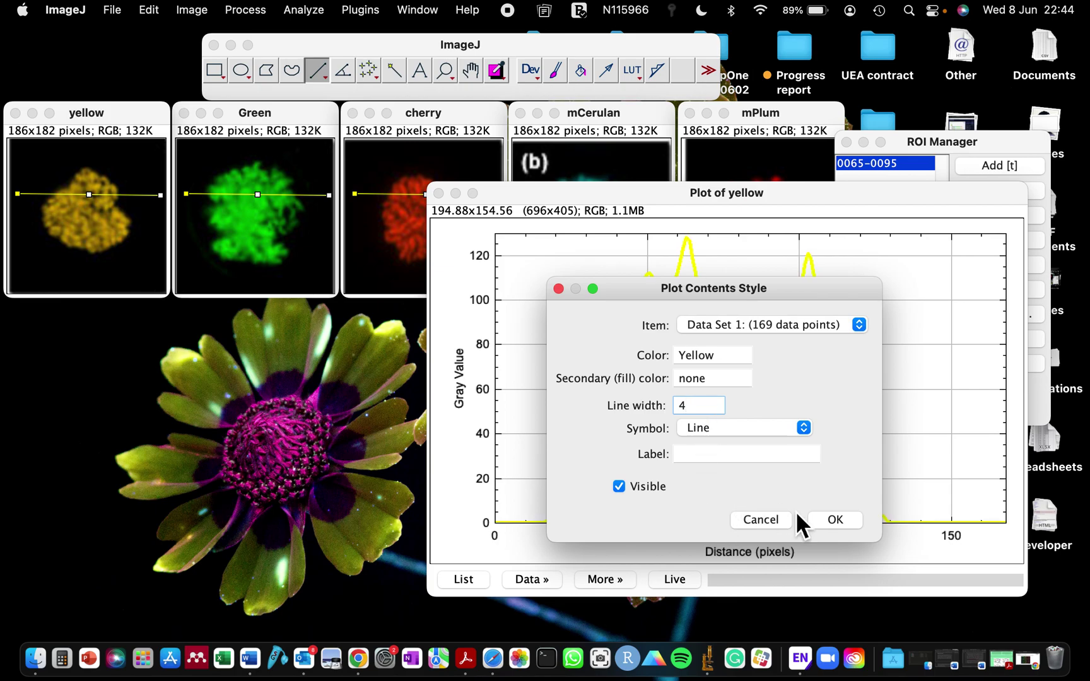
pyautogui.click(836, 518)
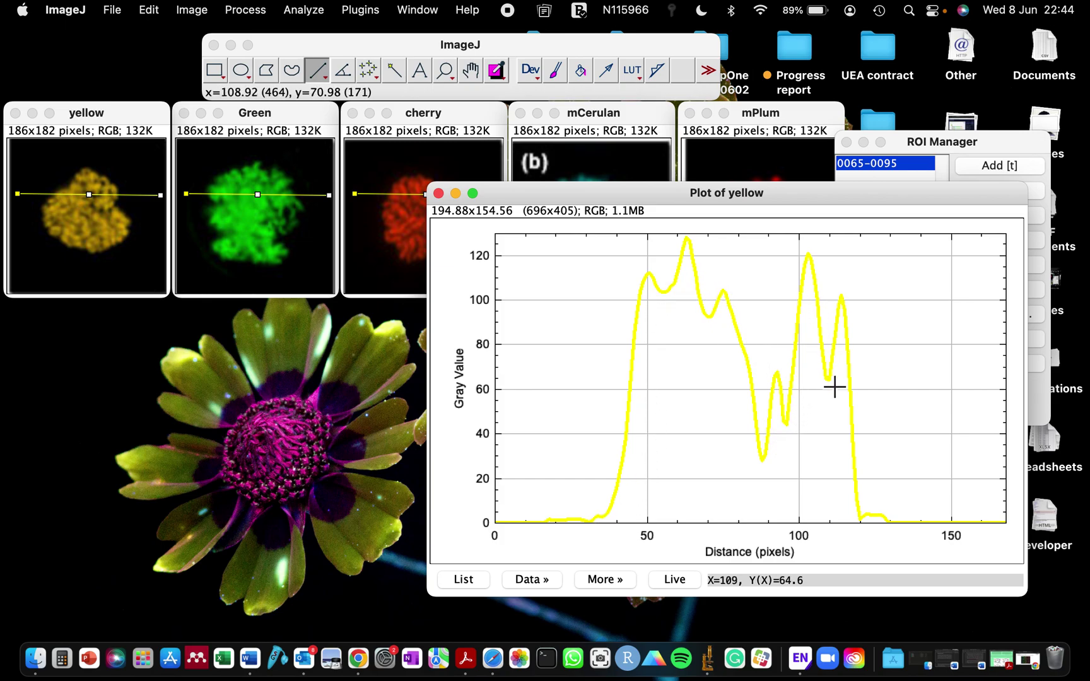
# - Move the yellow profile plot below the image titles and plot the intensity profile of the Green image
pyautogui.moveTo(555, 197); pyautogui.dragTo(525, 241)
pyautogui.click(287, 116)
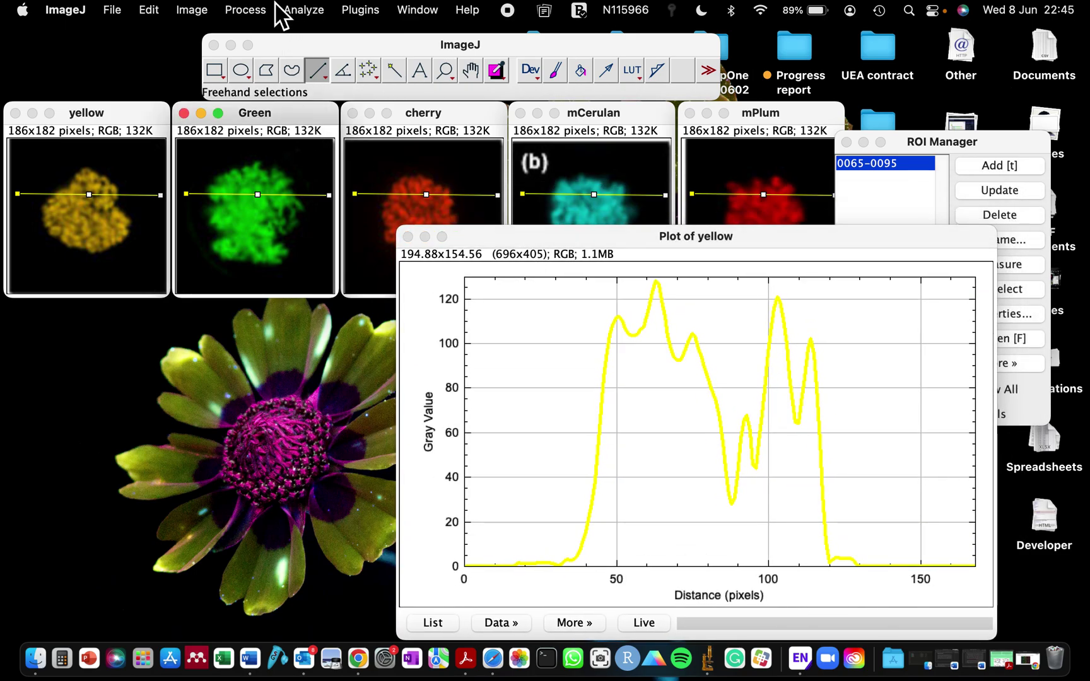
pyautogui.click(304, 10)
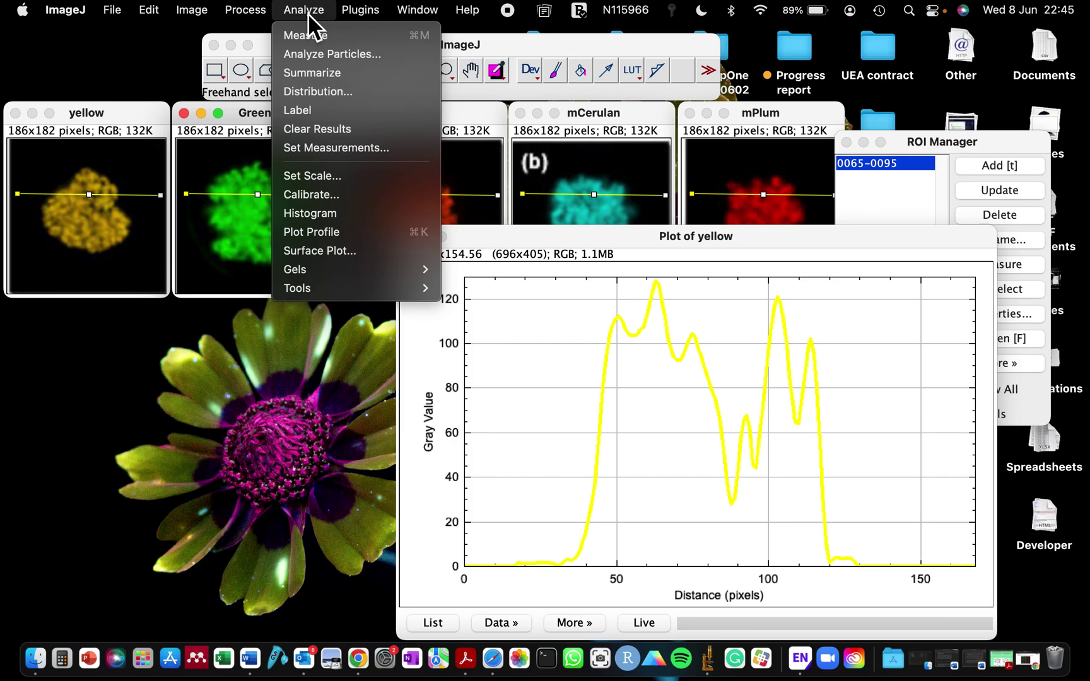
pyautogui.click(242, 128)
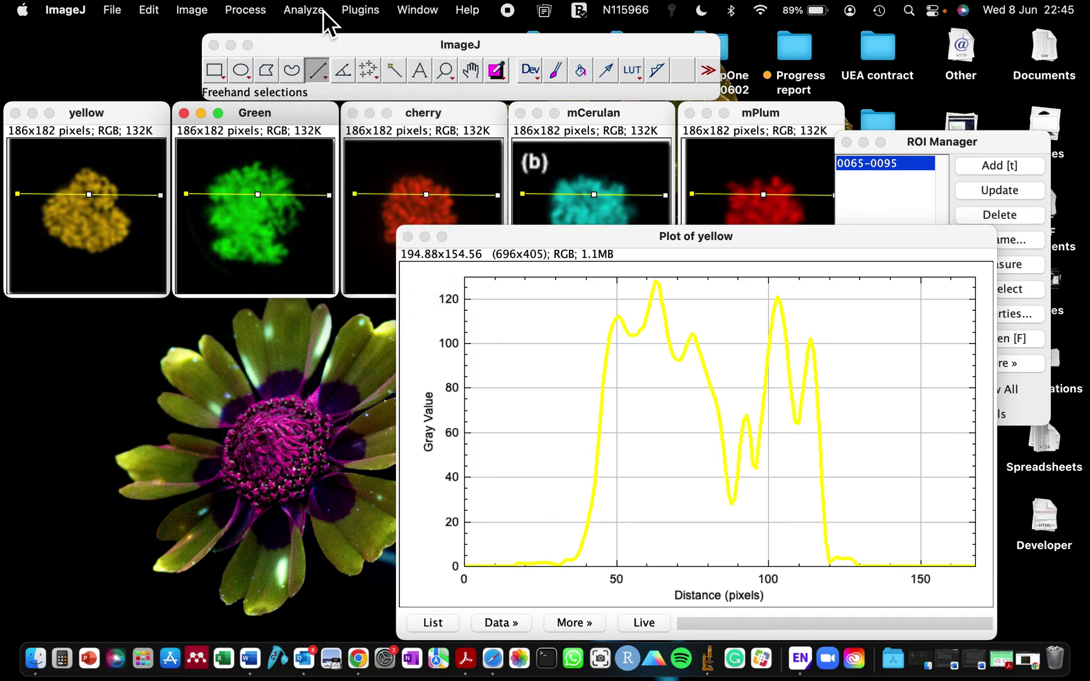
pyautogui.click(362, 10)
pyautogui.moveTo(323, 8)
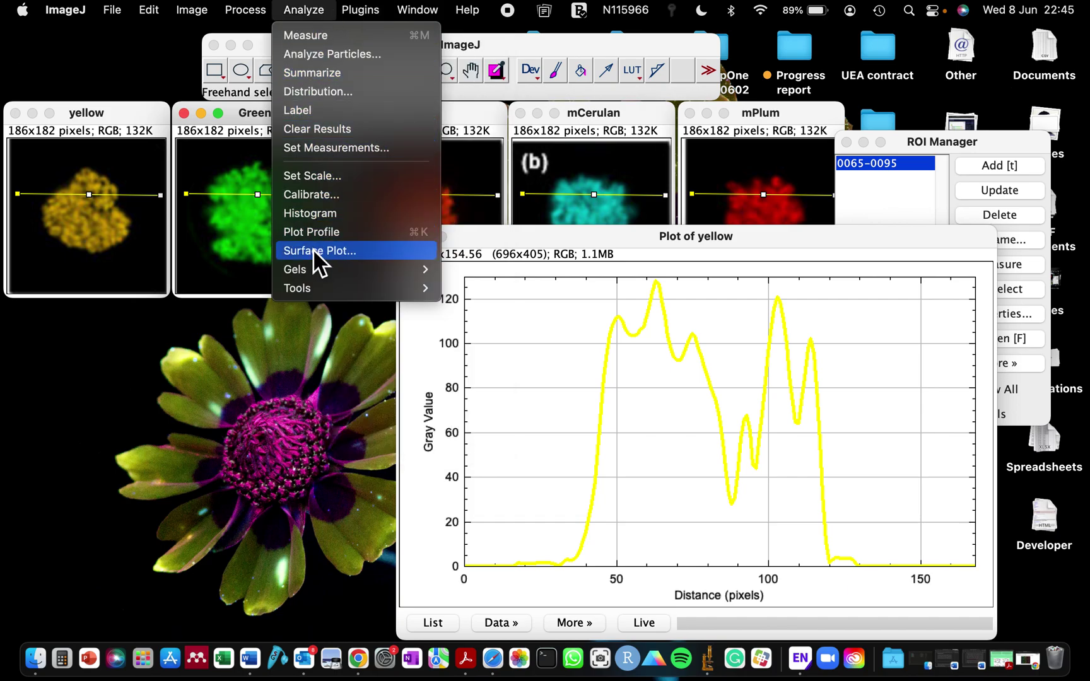
pyautogui.click(309, 234)
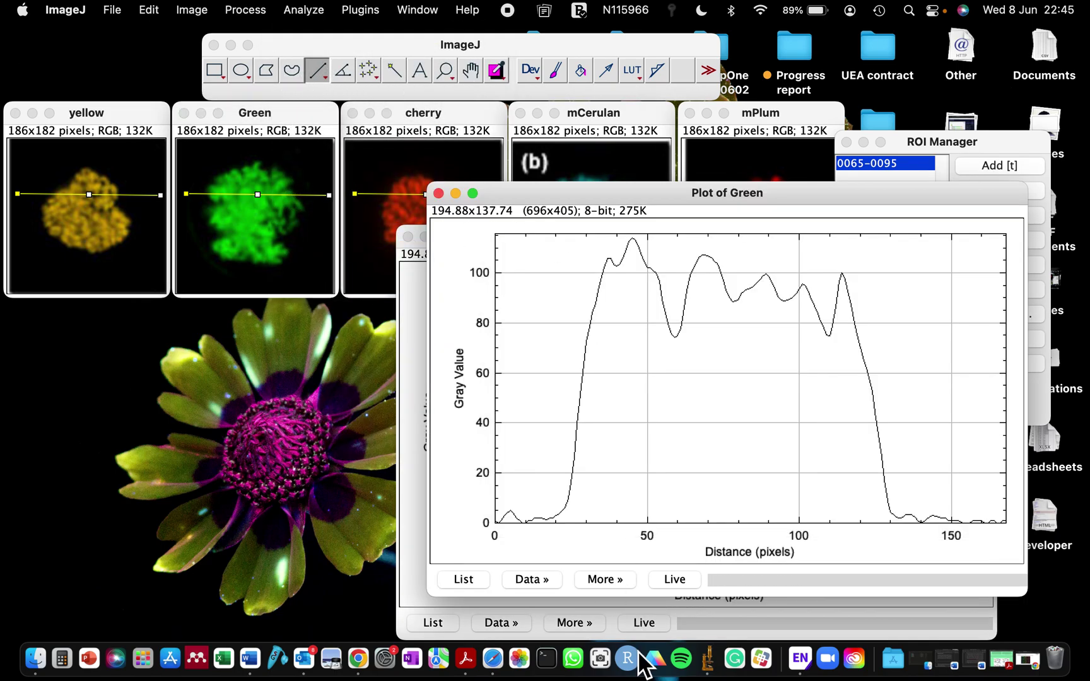
# - Style the Green image's profile curve with the color Green and a line width of 4
pyautogui.click(605, 581)
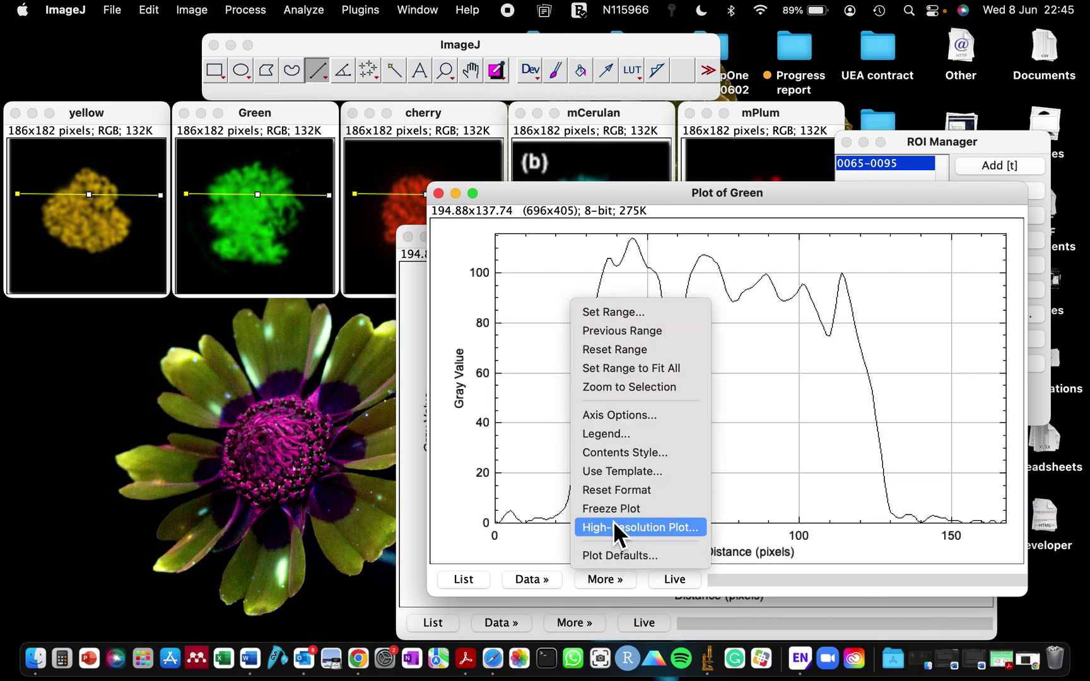
pyautogui.click(608, 453)
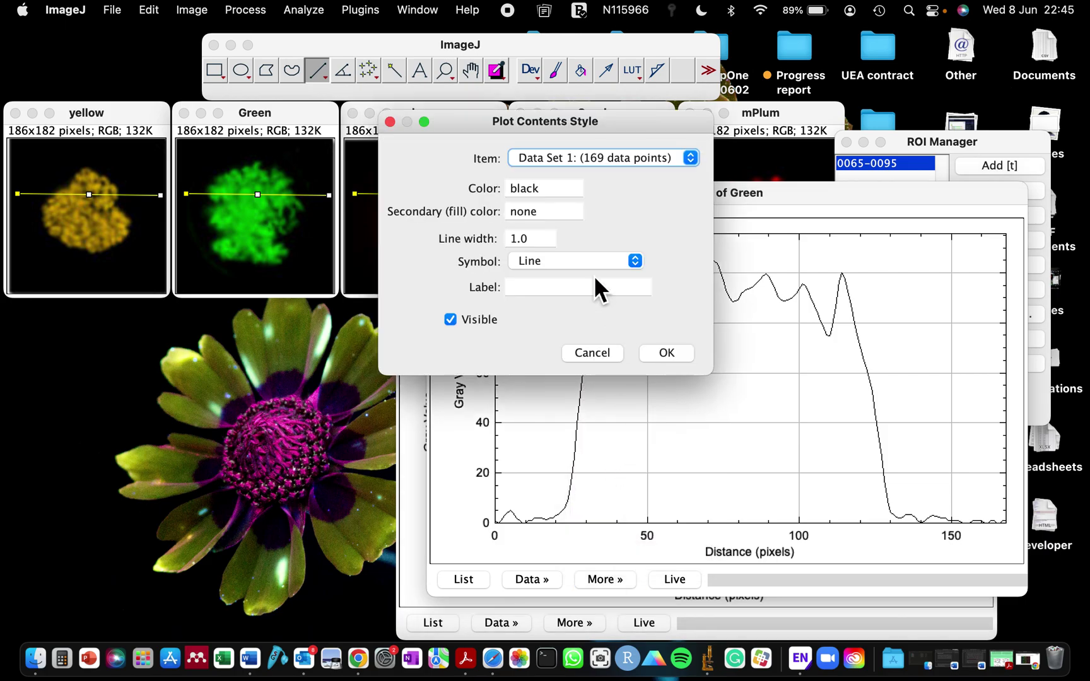
pyautogui.moveTo(577, 126); pyautogui.dragTo(602, 301)
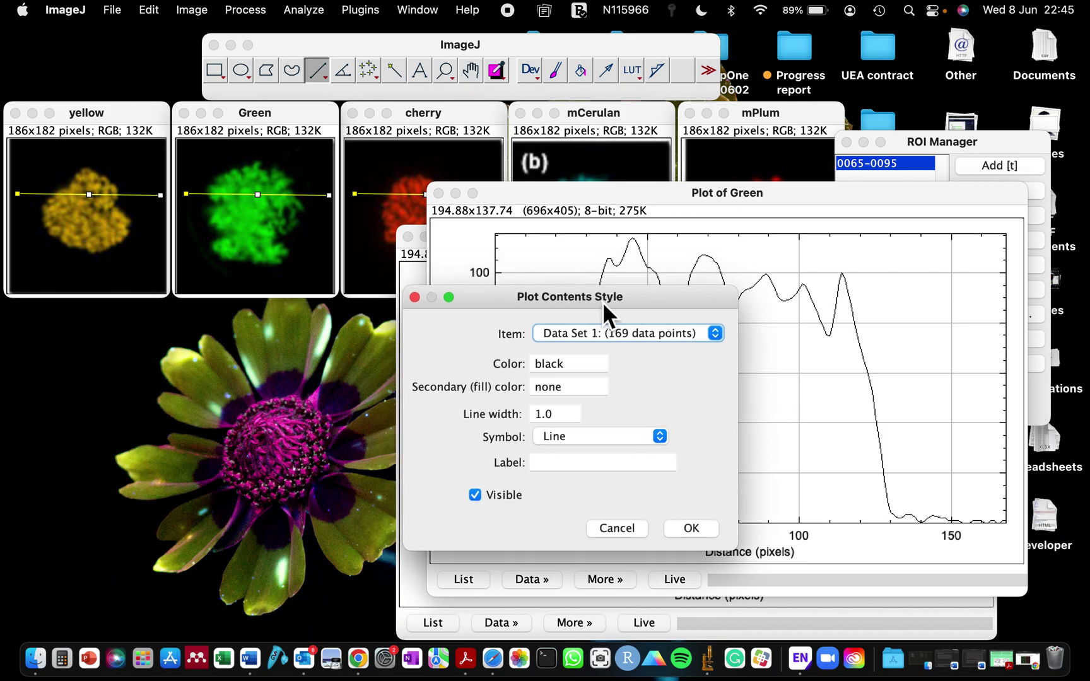
pyautogui.doubleClick(585, 373)
pyautogui.write('Green')
pyautogui.doubleClick(562, 415)
pyautogui.write('4')
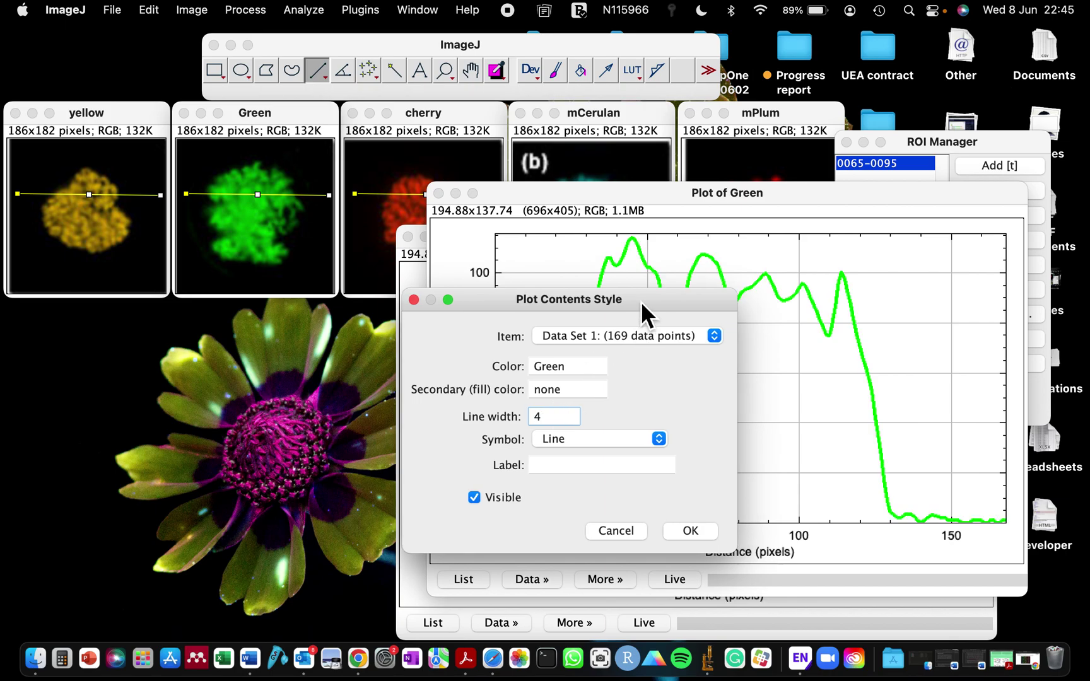
pyautogui.moveTo(640, 301); pyautogui.dragTo(477, 301)
pyautogui.click(535, 531)
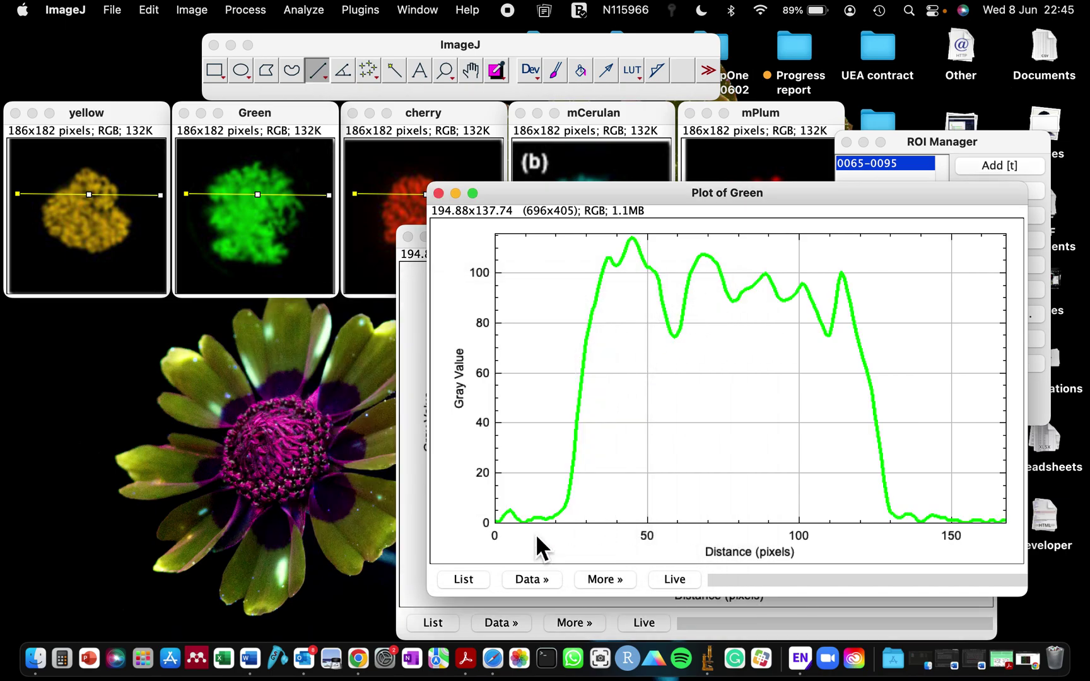
# - Move the Green profile plot below the images and plot the intensity profile of the cherry image
pyautogui.moveTo(720, 196); pyautogui.dragTo(444, 314)
pyautogui.click(420, 121)
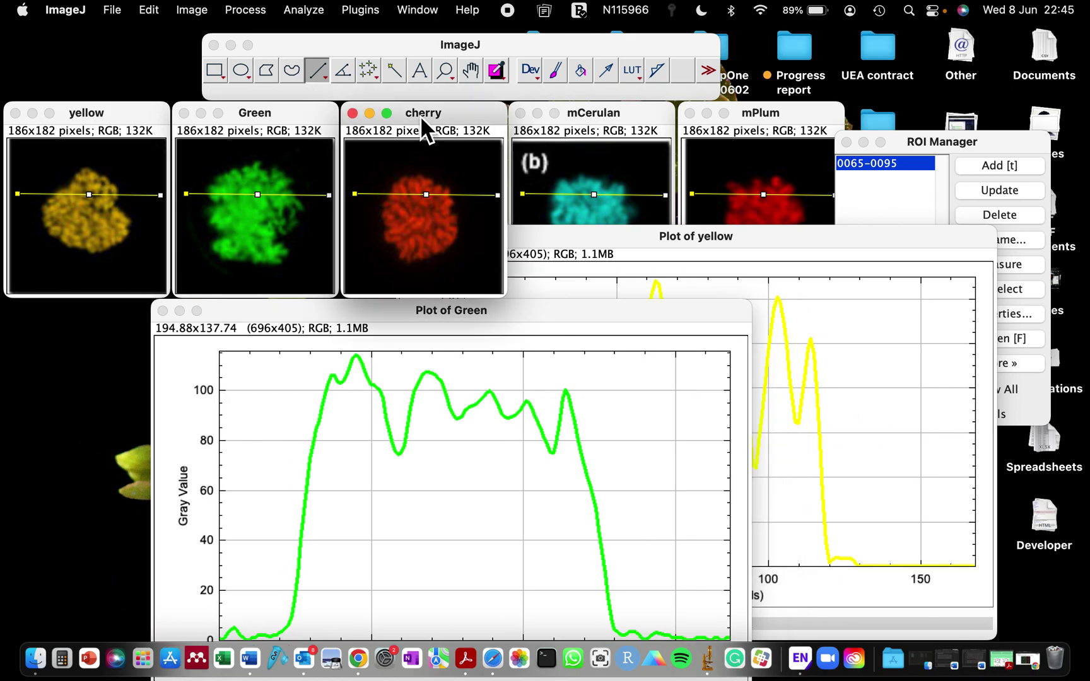
pyautogui.press('super+k')
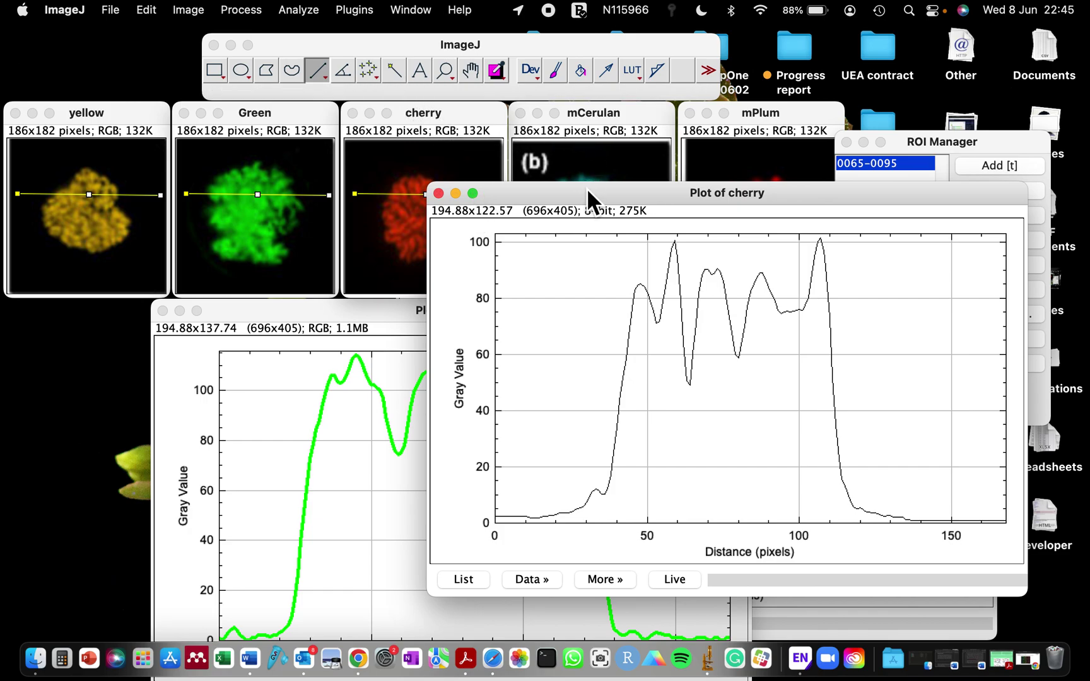
pyautogui.moveTo(586, 193); pyautogui.dragTo(588, 176)
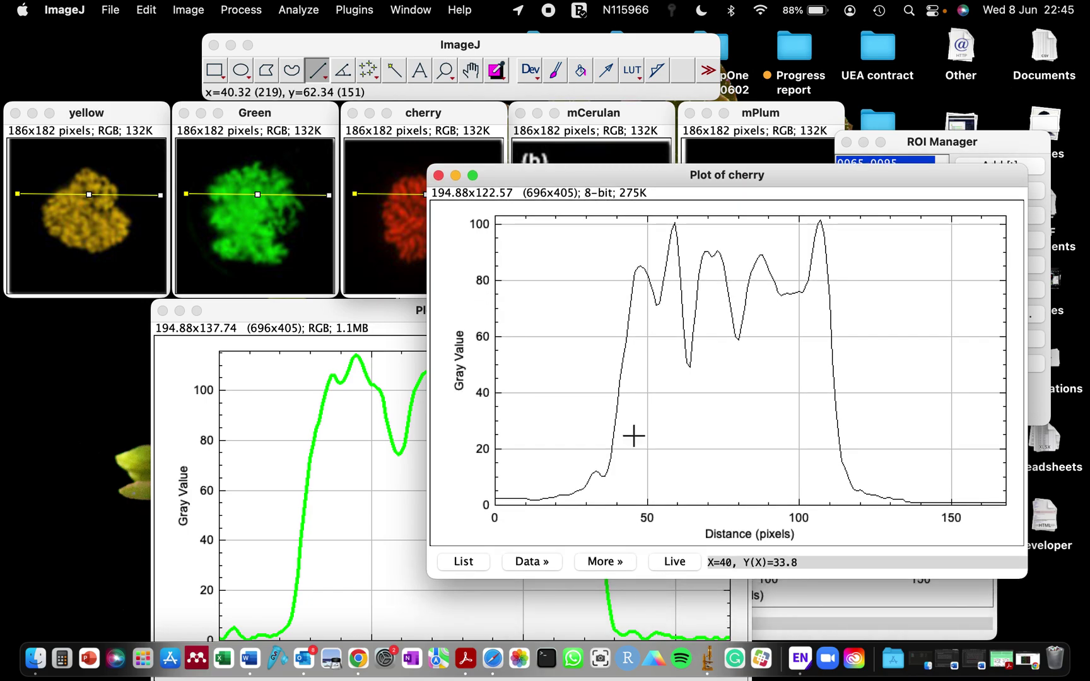
# - Style the cherry image's profile curve with the color Red and a line width of 4
pyautogui.click(626, 566)
pyautogui.scroll(-3, 638, 577)
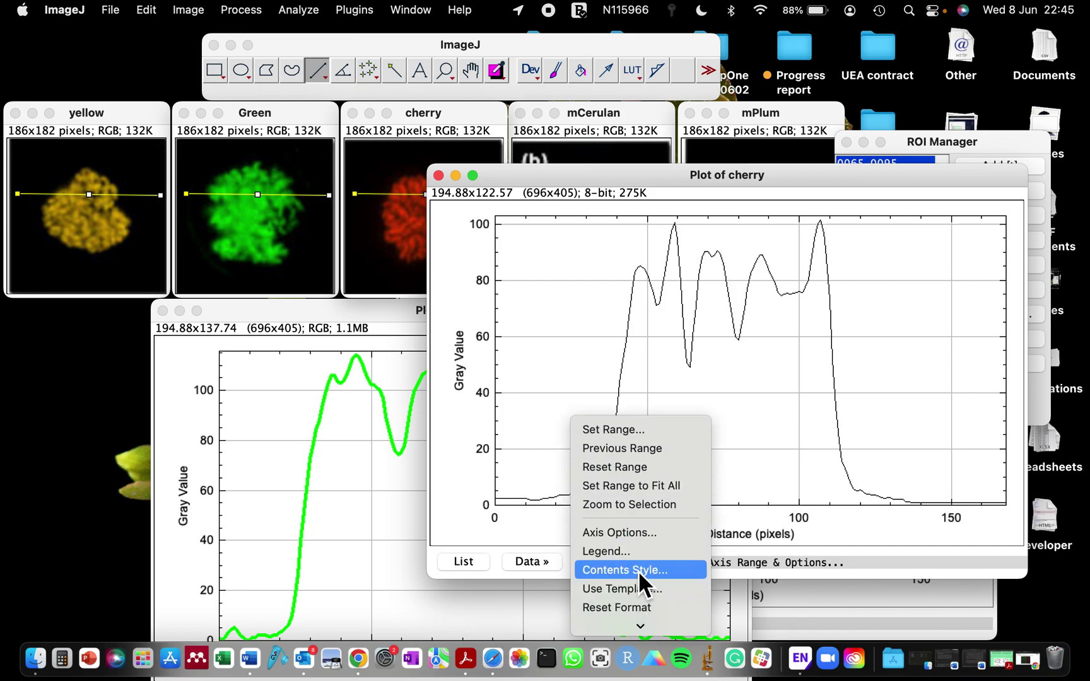
pyautogui.click(637, 567)
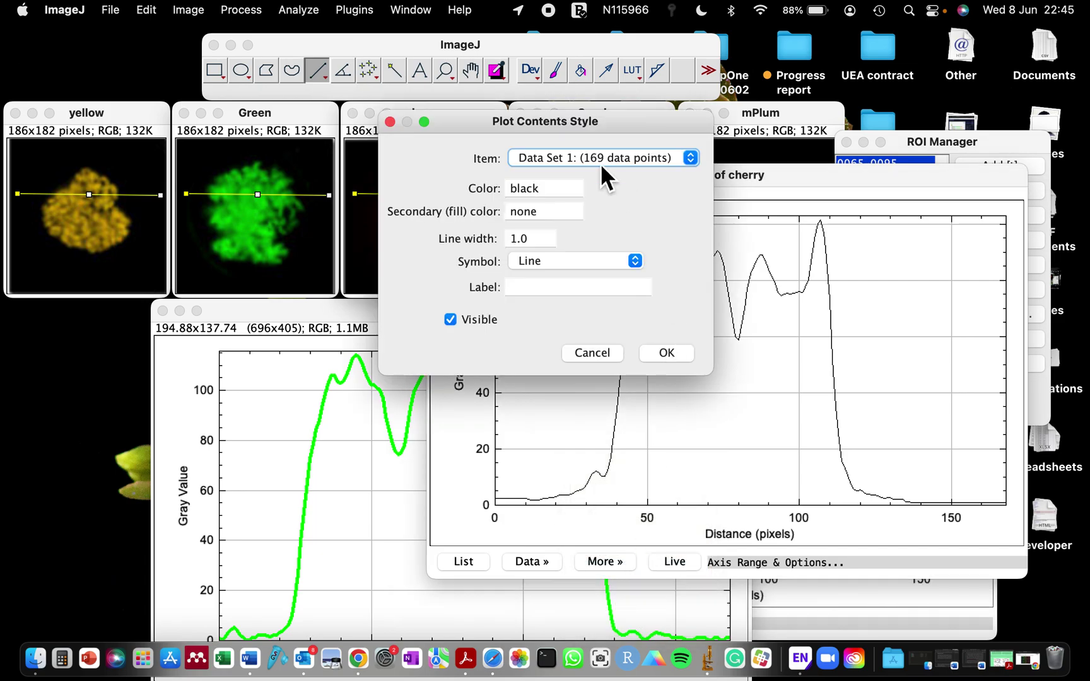
pyautogui.moveTo(581, 116); pyautogui.dragTo(649, 246)
pyautogui.doubleClick(619, 319)
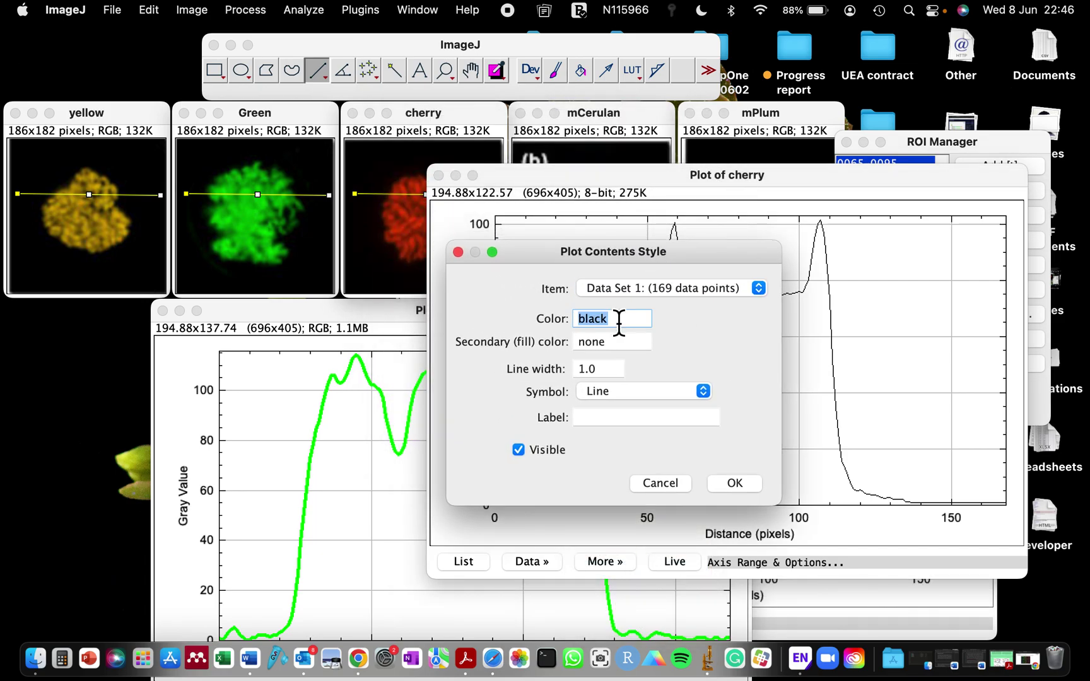
pyautogui.write('Red')
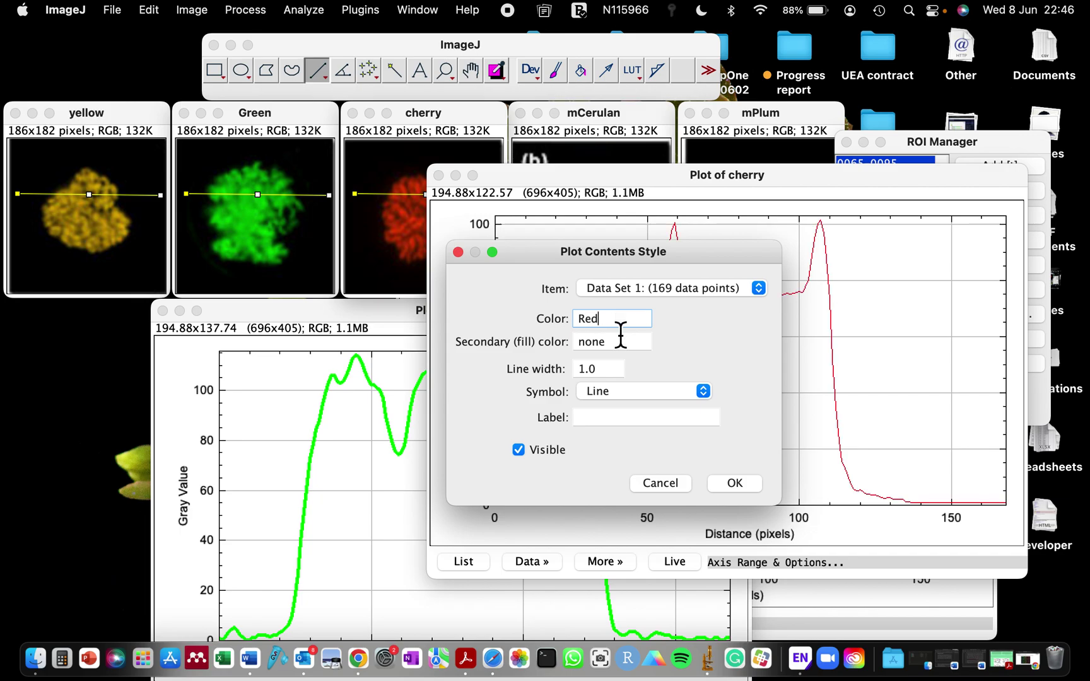
pyautogui.doubleClick(606, 374)
pyautogui.write('4')
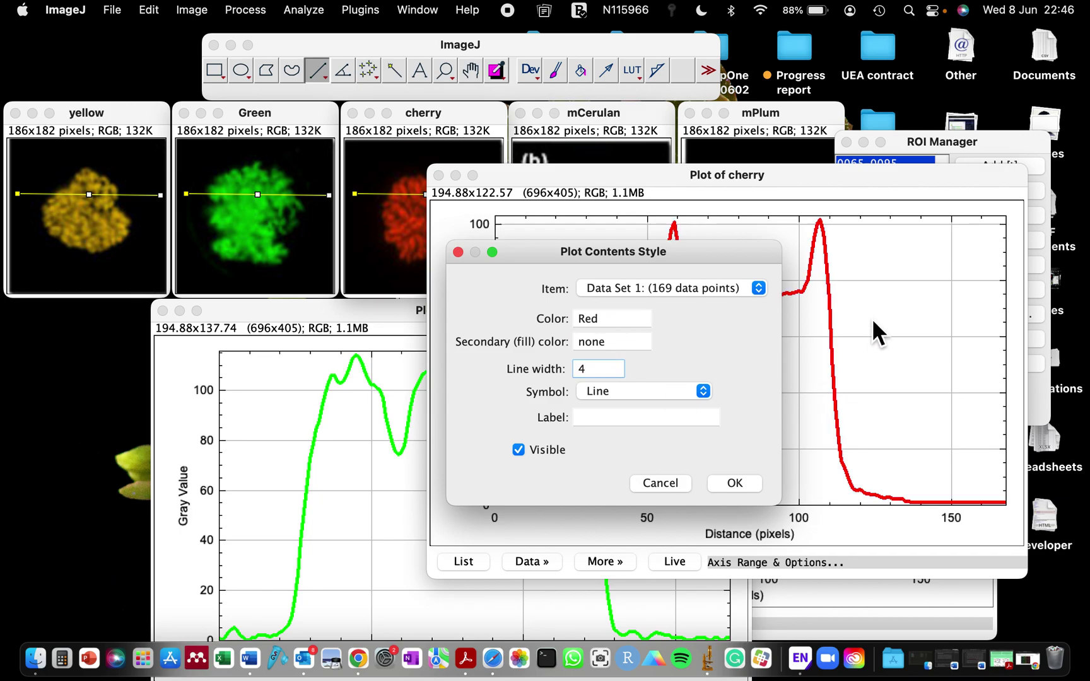
pyautogui.click(732, 483)
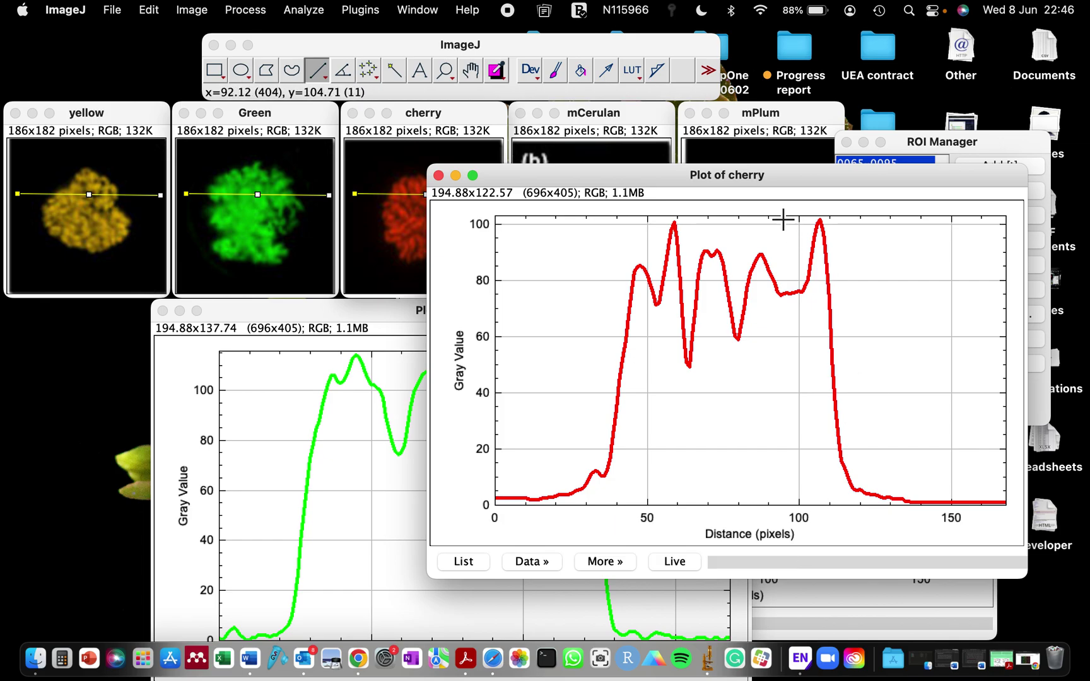
# - Move the cherry profile plot down to uncover the image titles and plot the intensity profile of the mCerulan image
pyautogui.moveTo(759, 171); pyautogui.dragTo(755, 263)
pyautogui.click(628, 123)
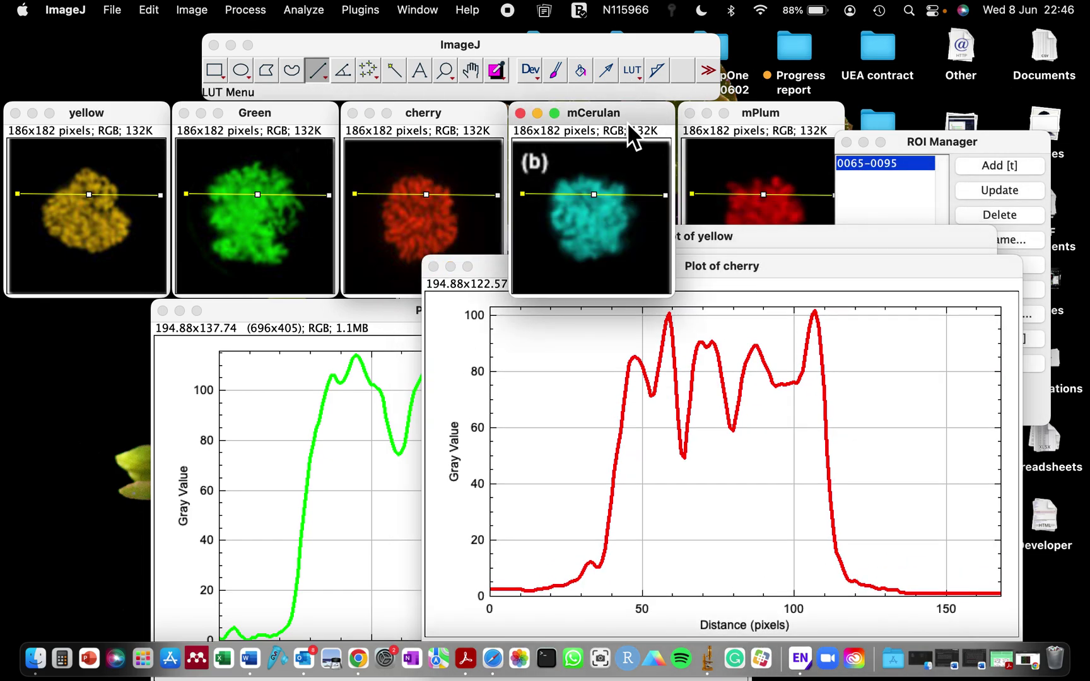
pyautogui.press('super+k')
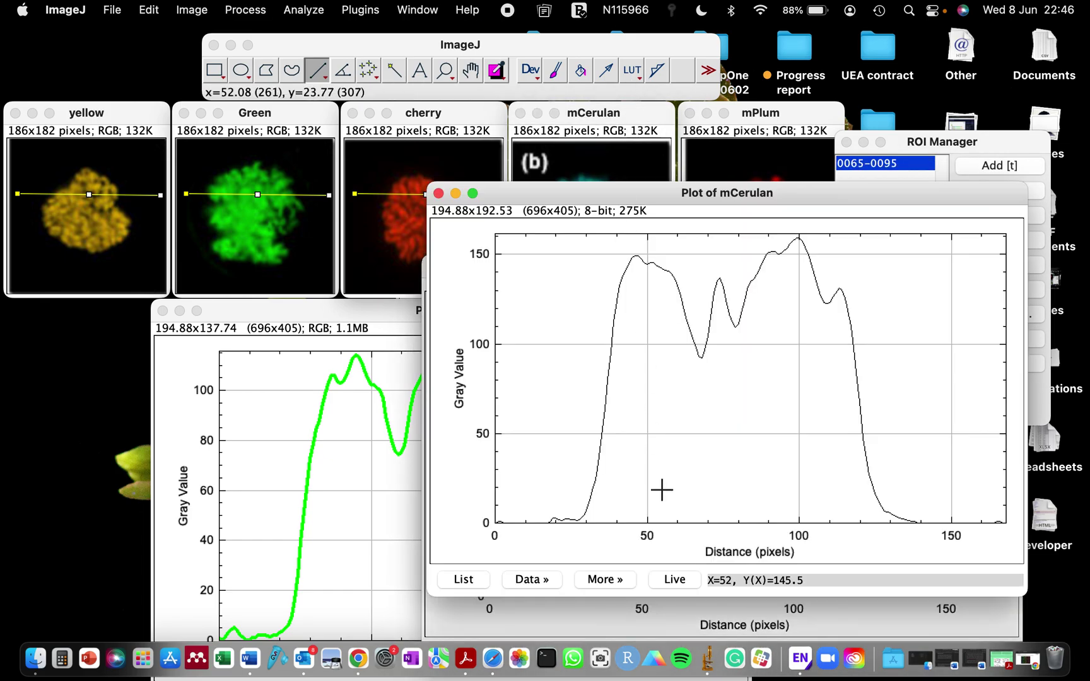
# - Style the mCerulan image's profile curve with the color Cyan and a line width of 4
pyautogui.click(603, 579)
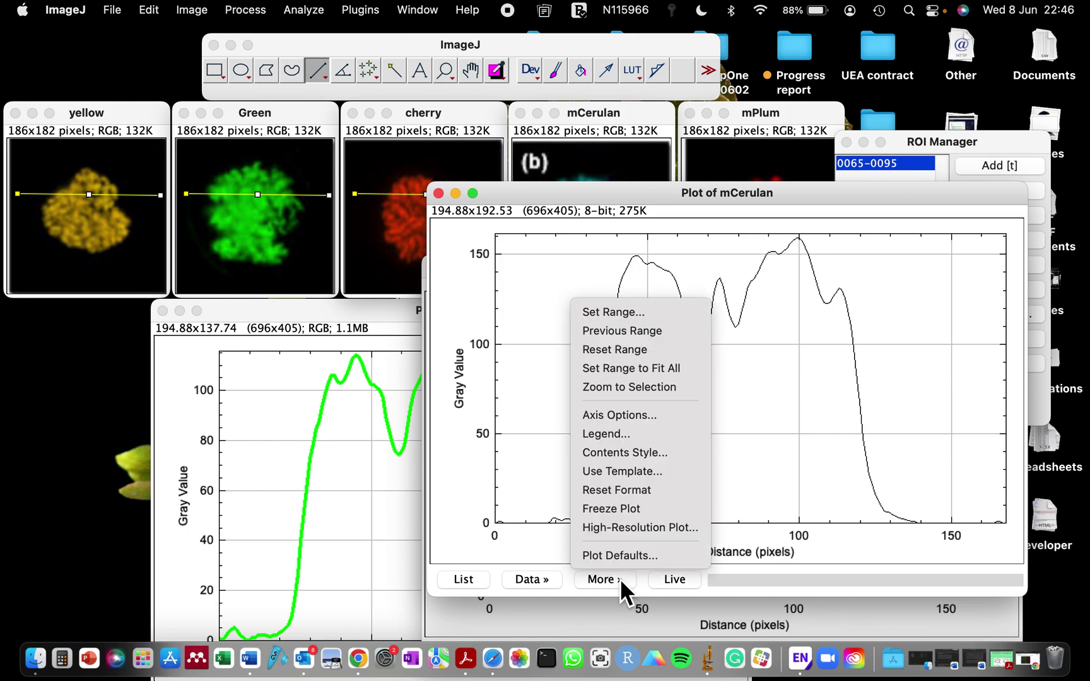
pyautogui.click(618, 454)
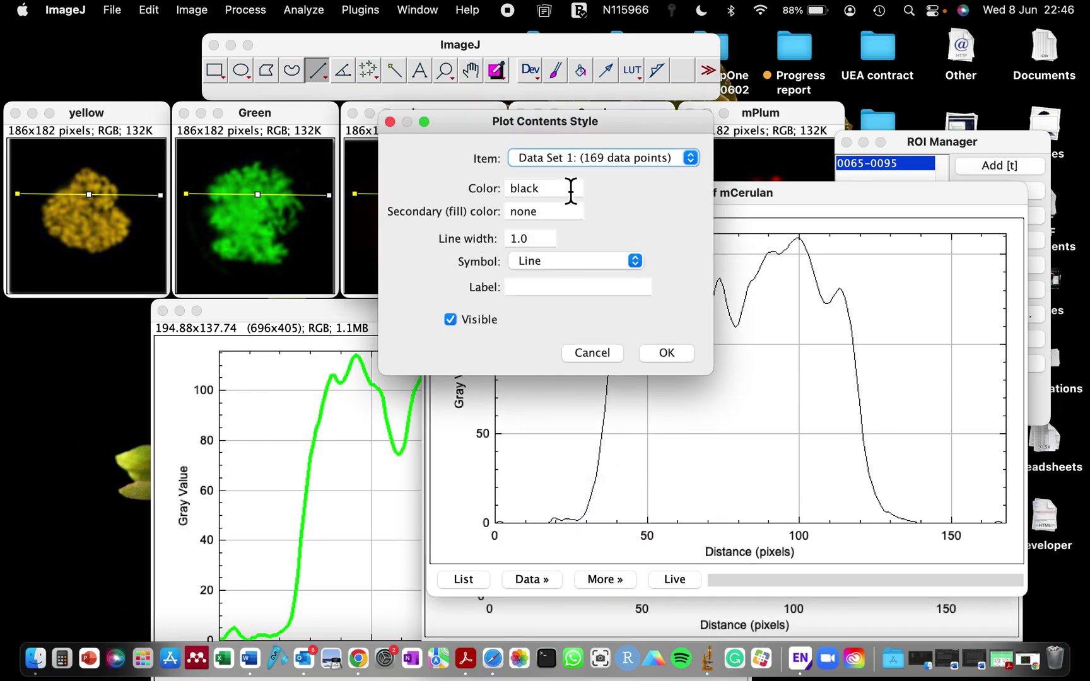
pyautogui.doubleClick(571, 190)
pyautogui.write('Cyan')
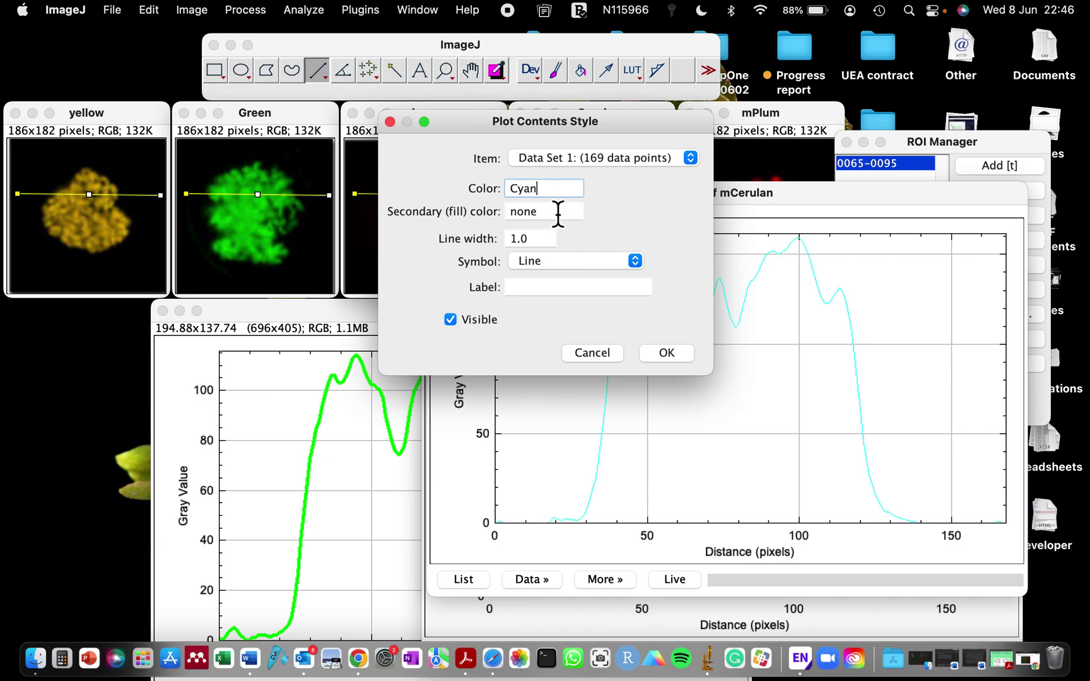
pyautogui.doubleClick(540, 239)
pyautogui.write('4')
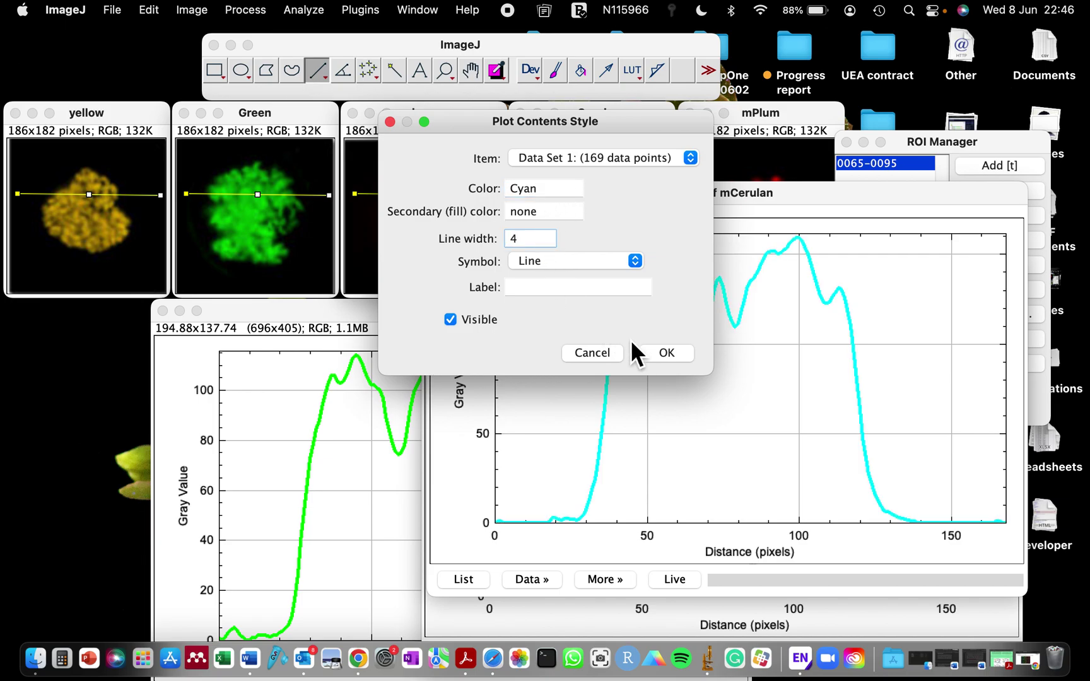
pyautogui.click(667, 352)
# - Plot the intensity profile of the mPlum image and style its curve with the color Magenta and a line width of 4
pyautogui.click(755, 110)
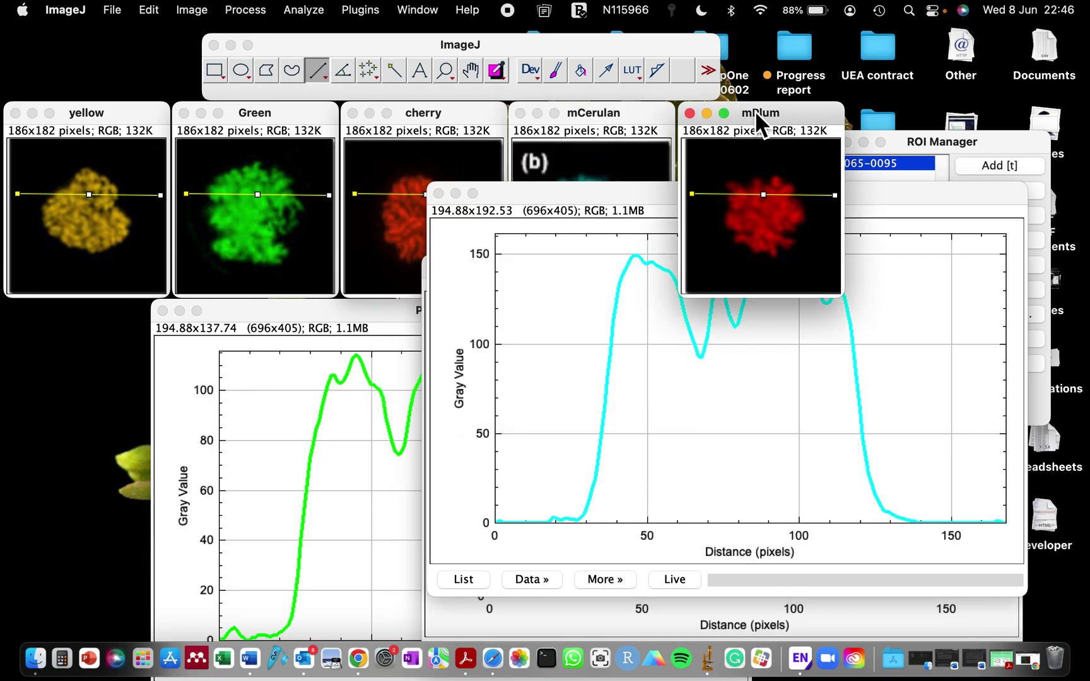
pyautogui.press('super+k')
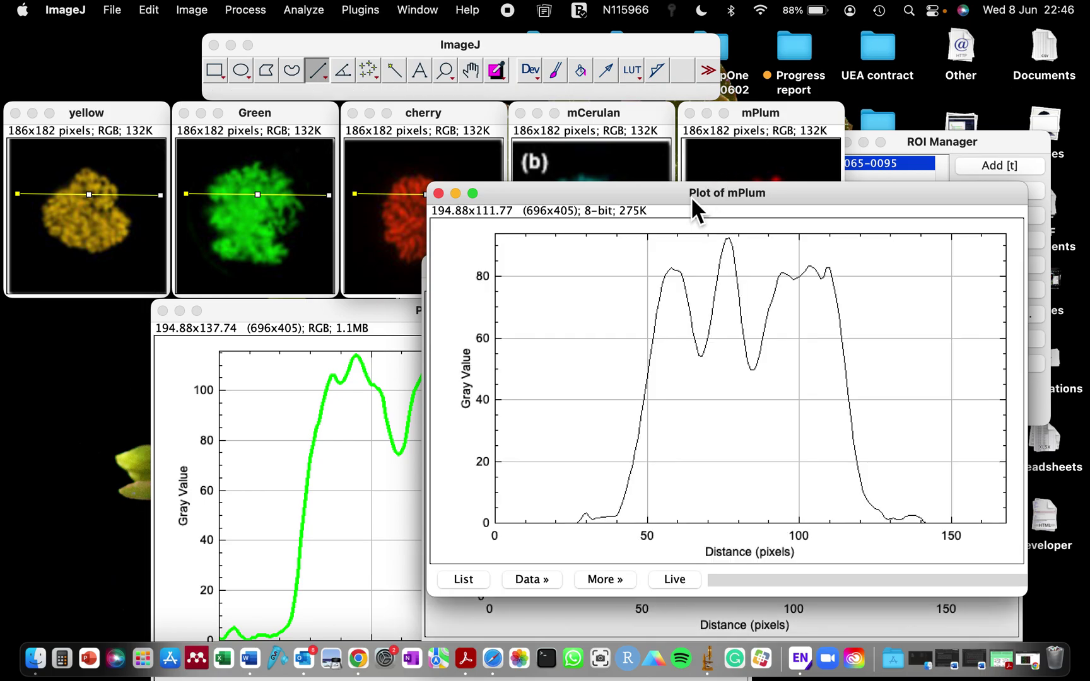
pyautogui.click(611, 580)
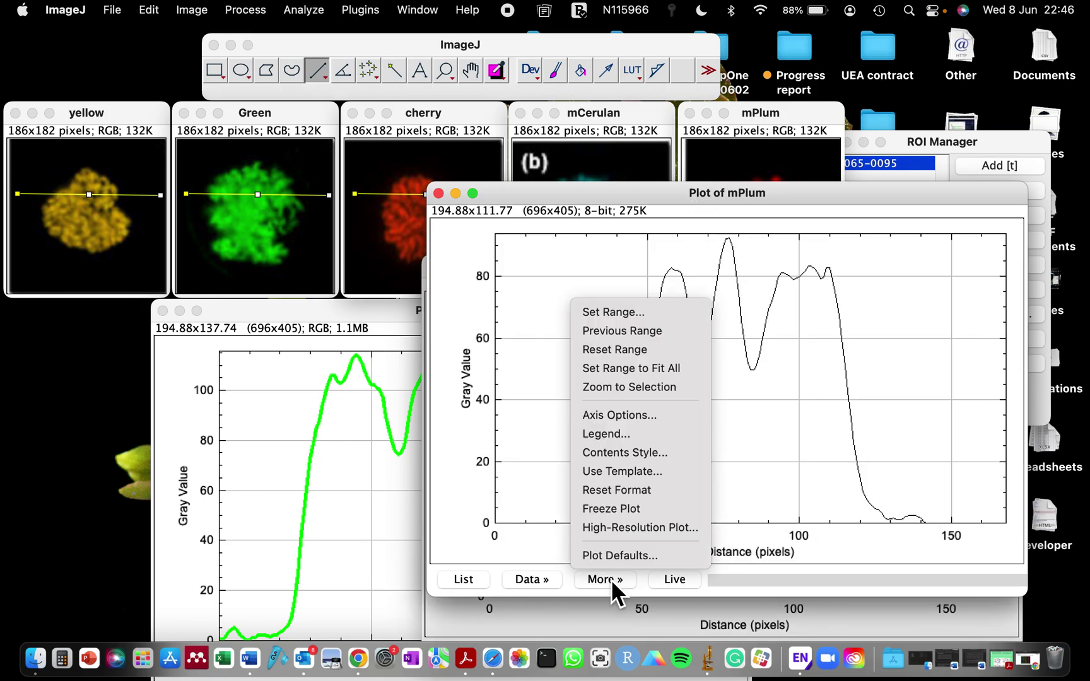
pyautogui.click(625, 454)
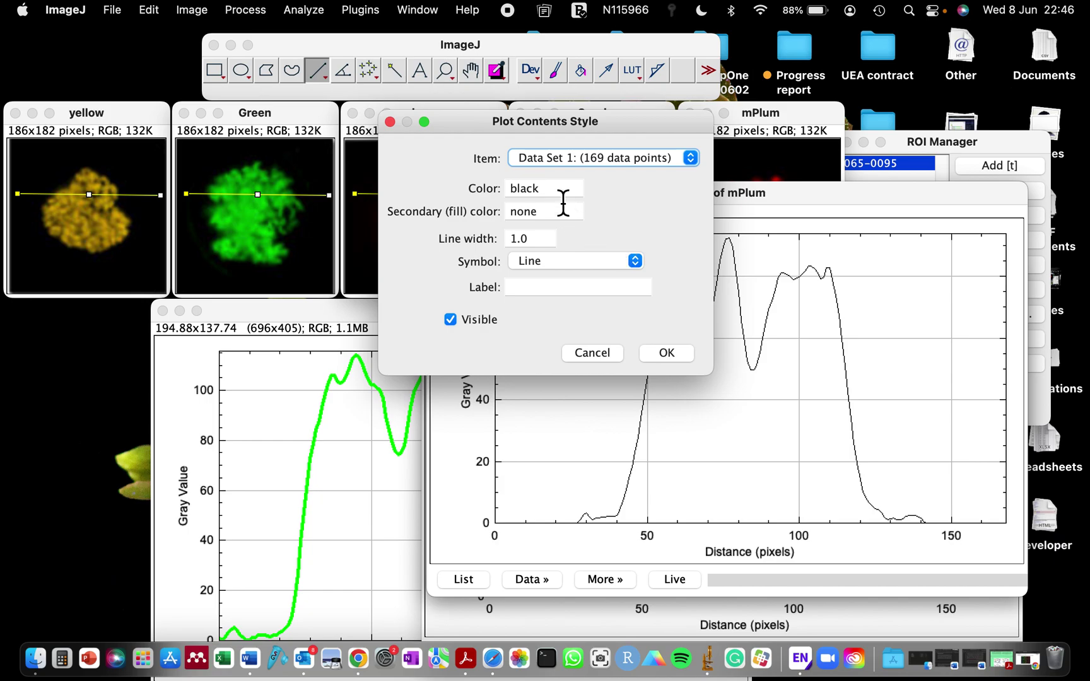
pyautogui.doubleClick(557, 189)
pyautogui.write('Mag')
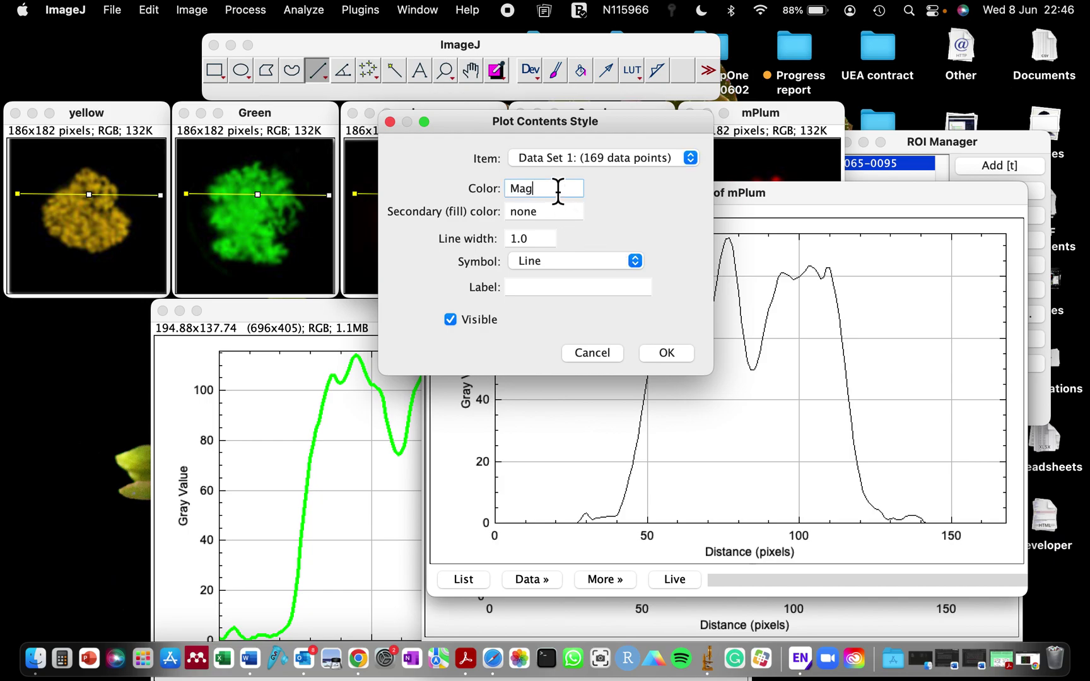
pyautogui.write('eenta')
pyautogui.doubleClick(534, 240)
pyautogui.write('4')
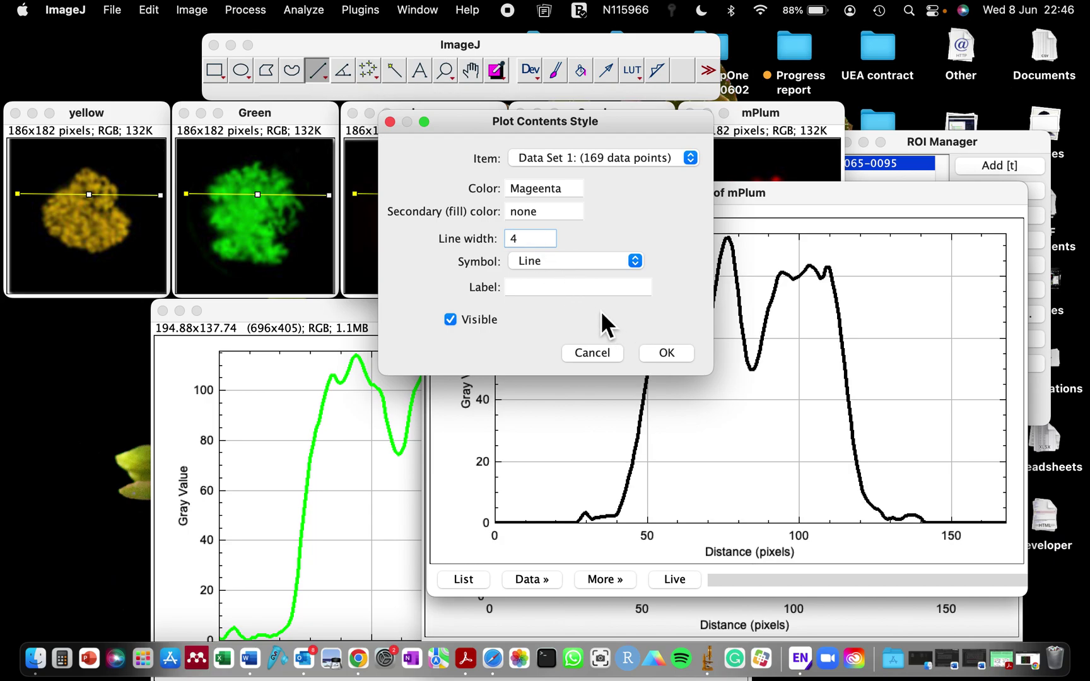
pyautogui.doubleClick(549, 189)
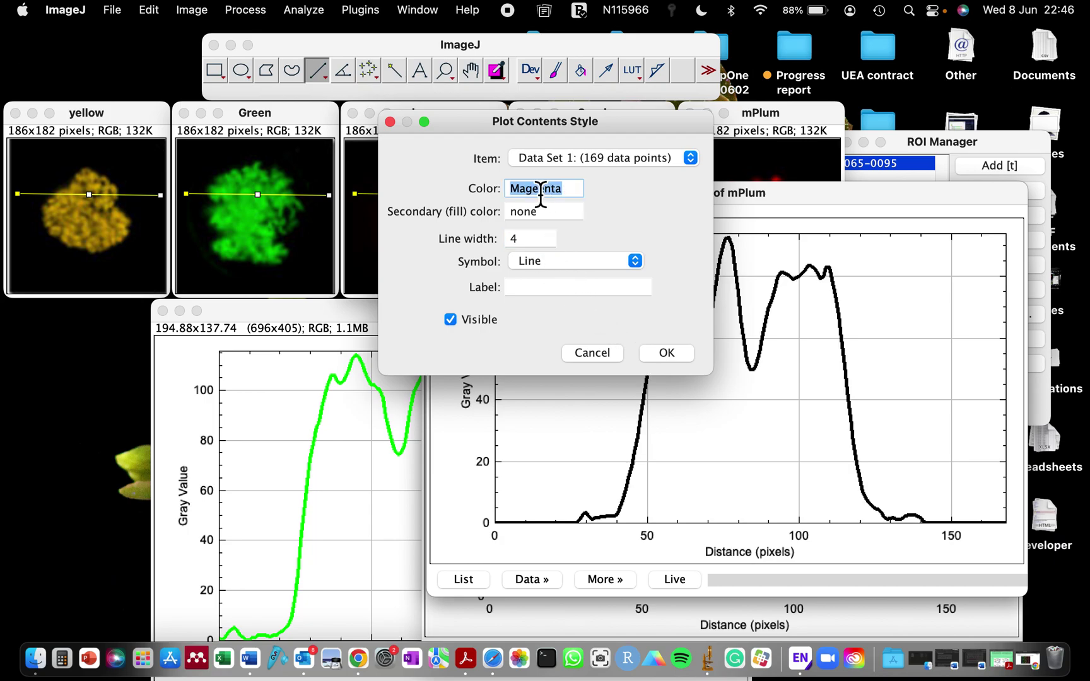
pyautogui.click(543, 189)
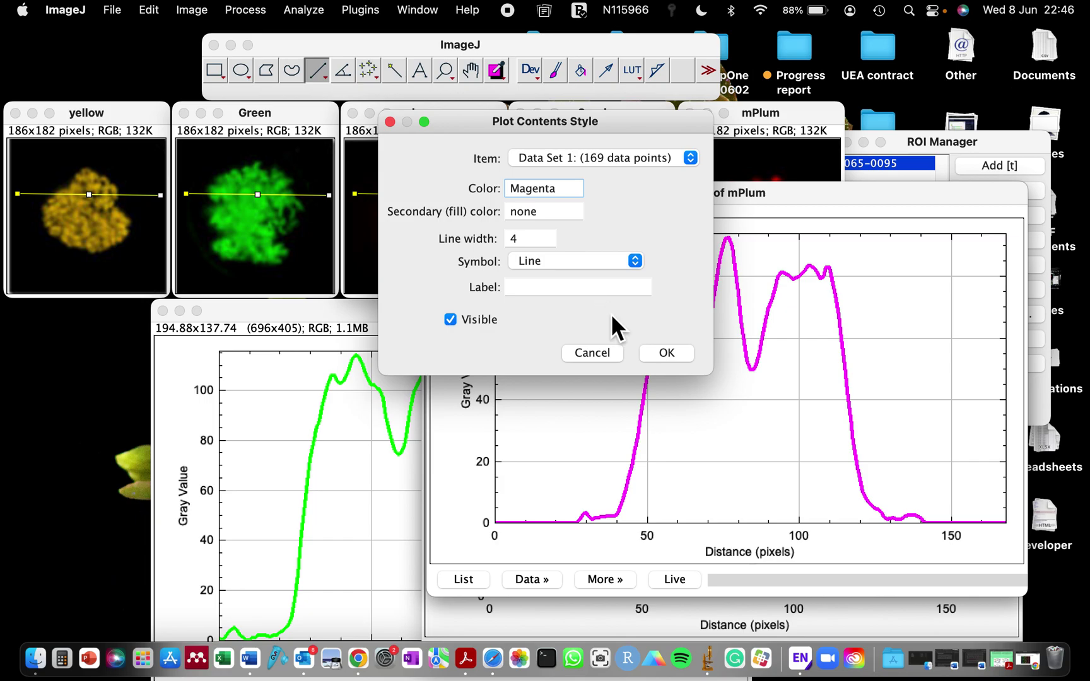
pyautogui.click(666, 353)
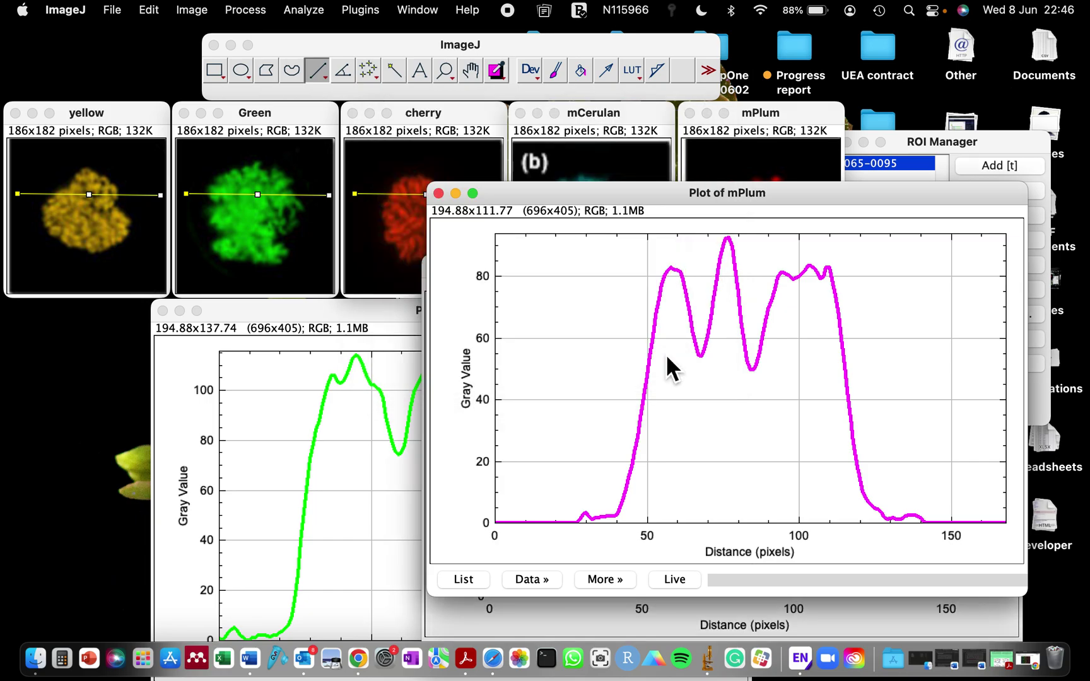
# - Try to tile all open image and plot windows
pyautogui.click(483, 46)
pyautogui.click(429, 10)
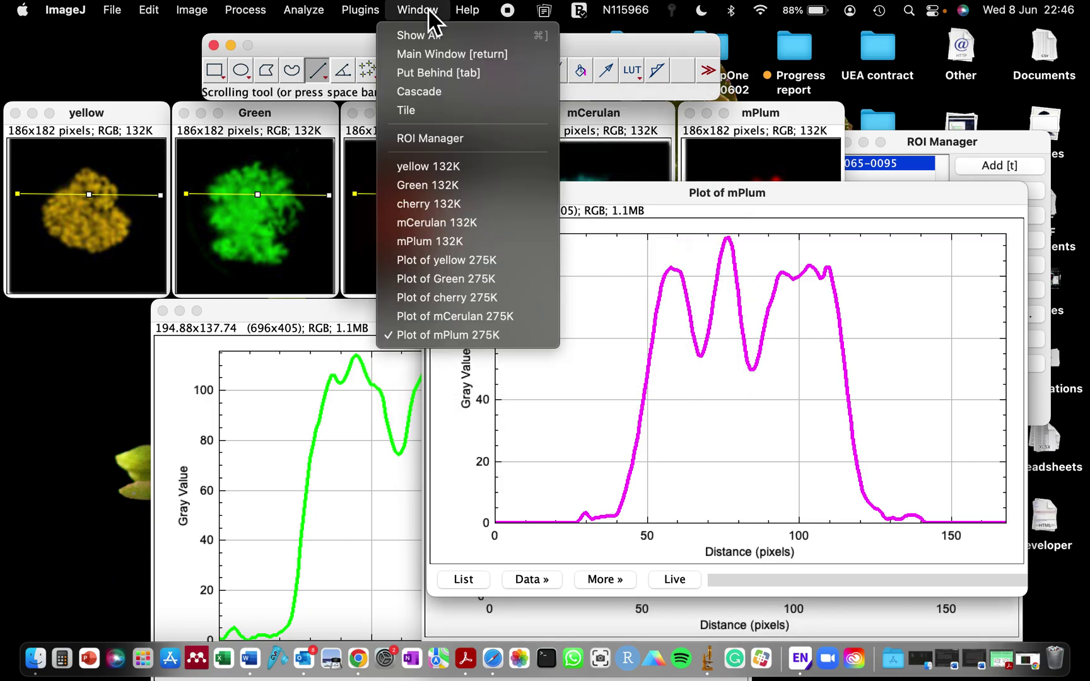
pyautogui.click(553, 59)
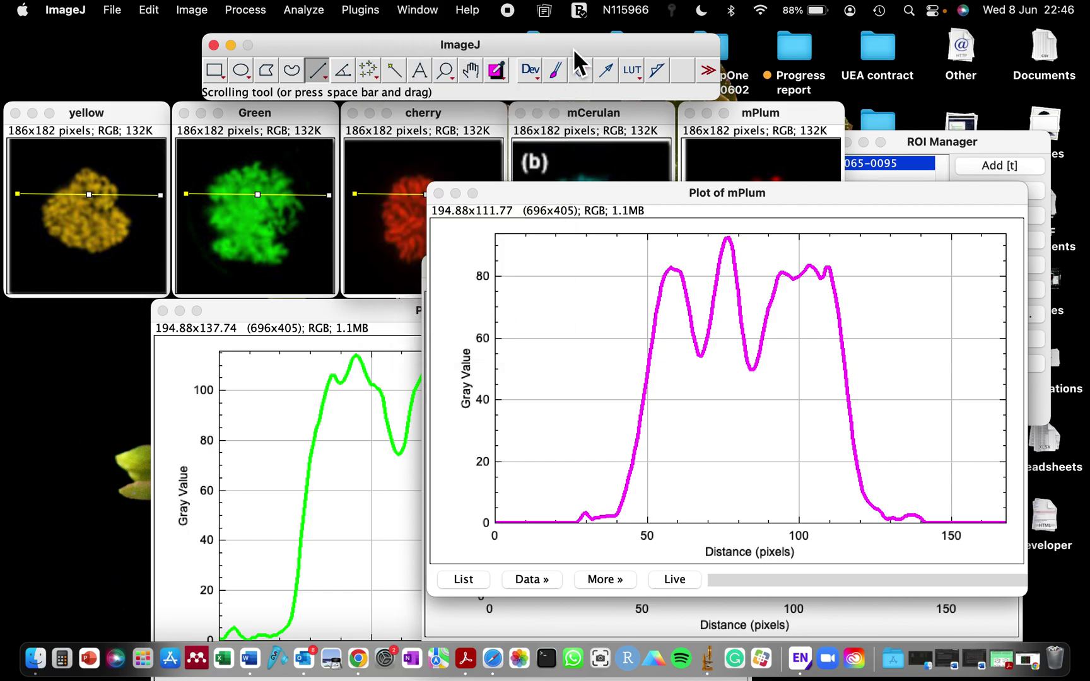
pyautogui.click(423, 9)
pyautogui.click(421, 109)
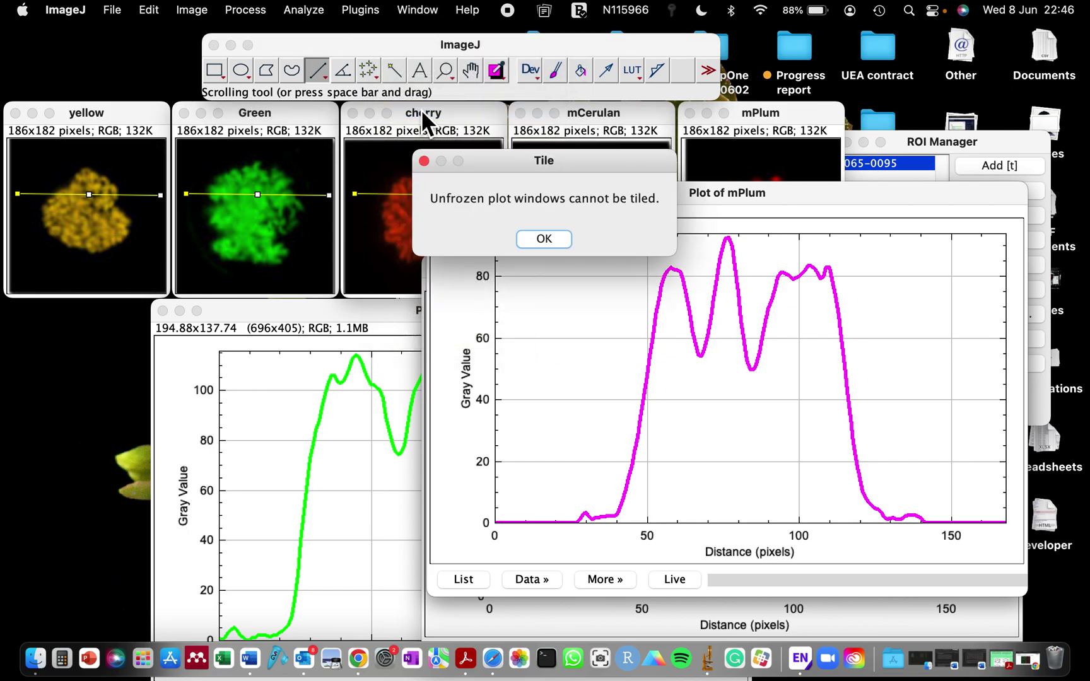
pyautogui.click(558, 248)
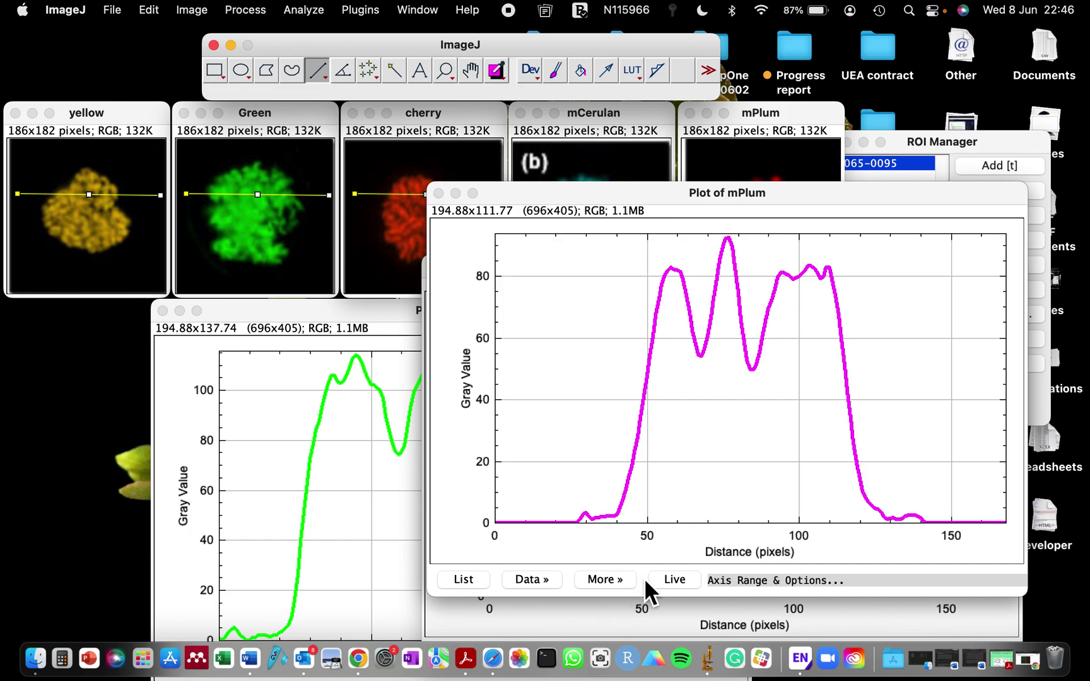
pyautogui.click(671, 580)
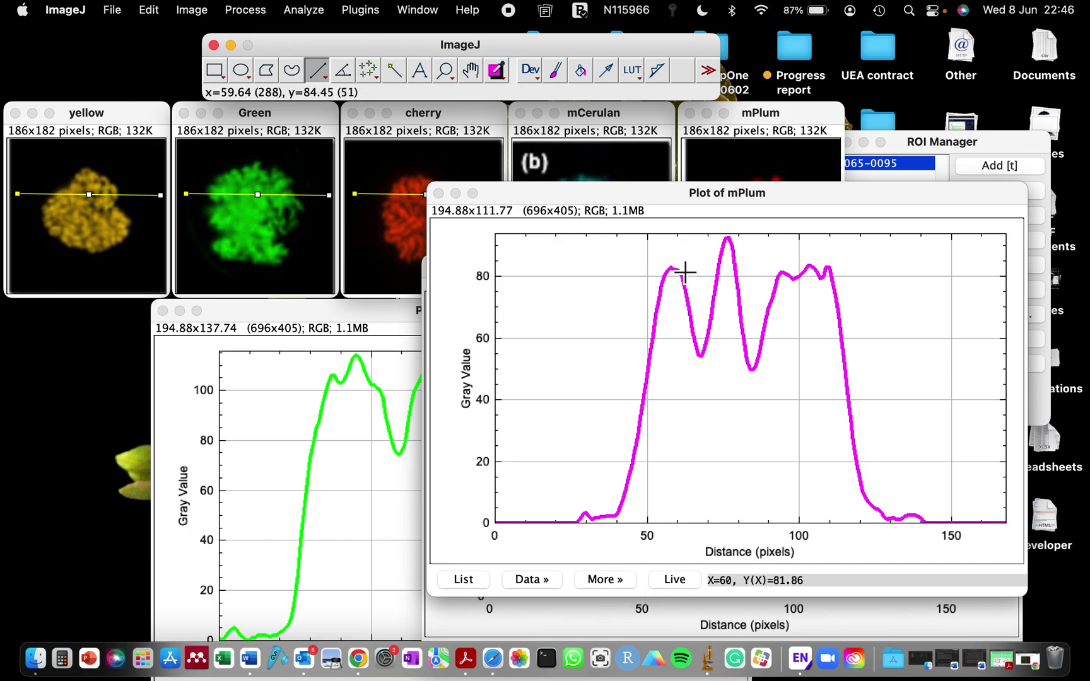
# - Spread the mPlum, mCerulan and Green profile plots apart so their curves can be compared side by side
pyautogui.moveTo(675, 195); pyautogui.dragTo(786, 35)
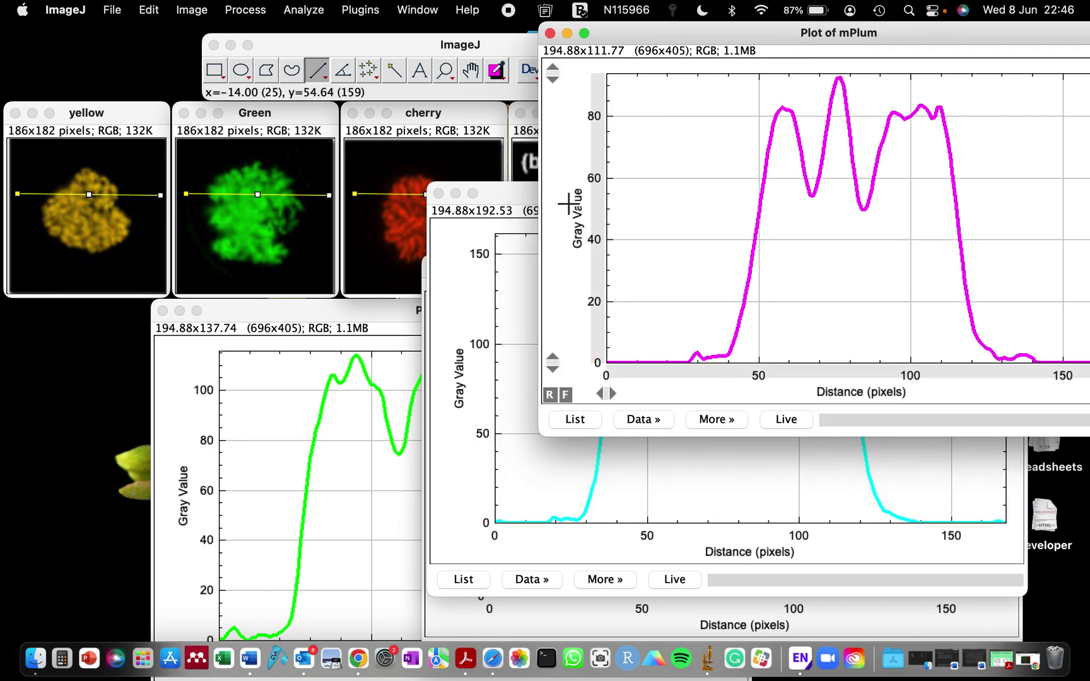
pyautogui.click(534, 191)
pyautogui.moveTo(531, 188); pyautogui.dragTo(354, 61)
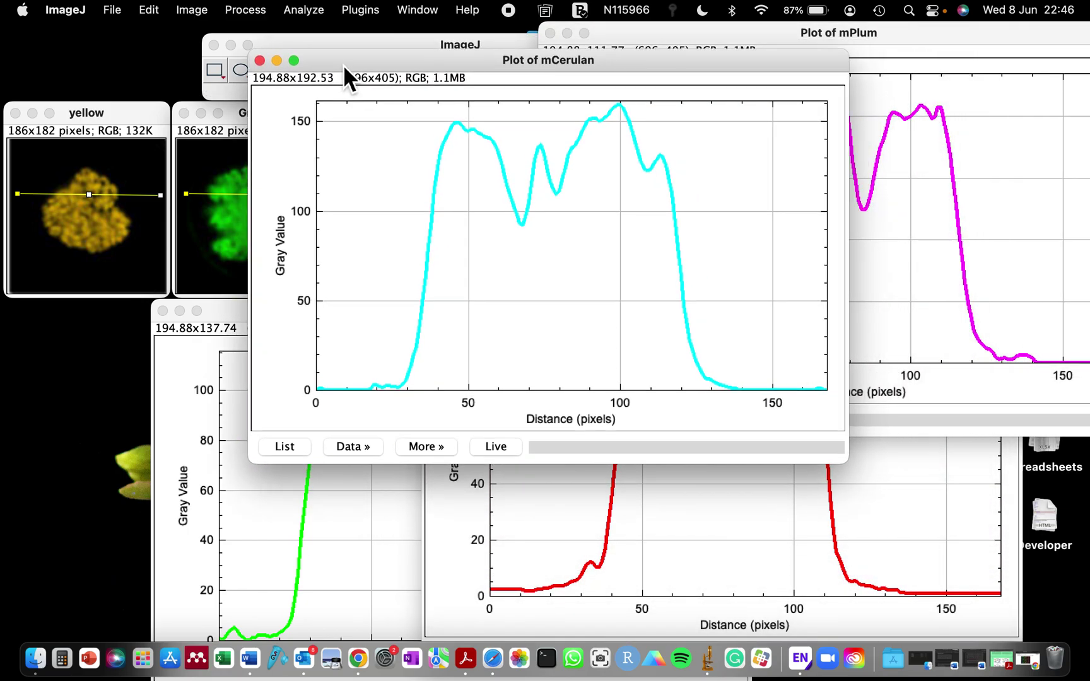
pyautogui.moveTo(233, 312); pyautogui.dragTo(35, 197)
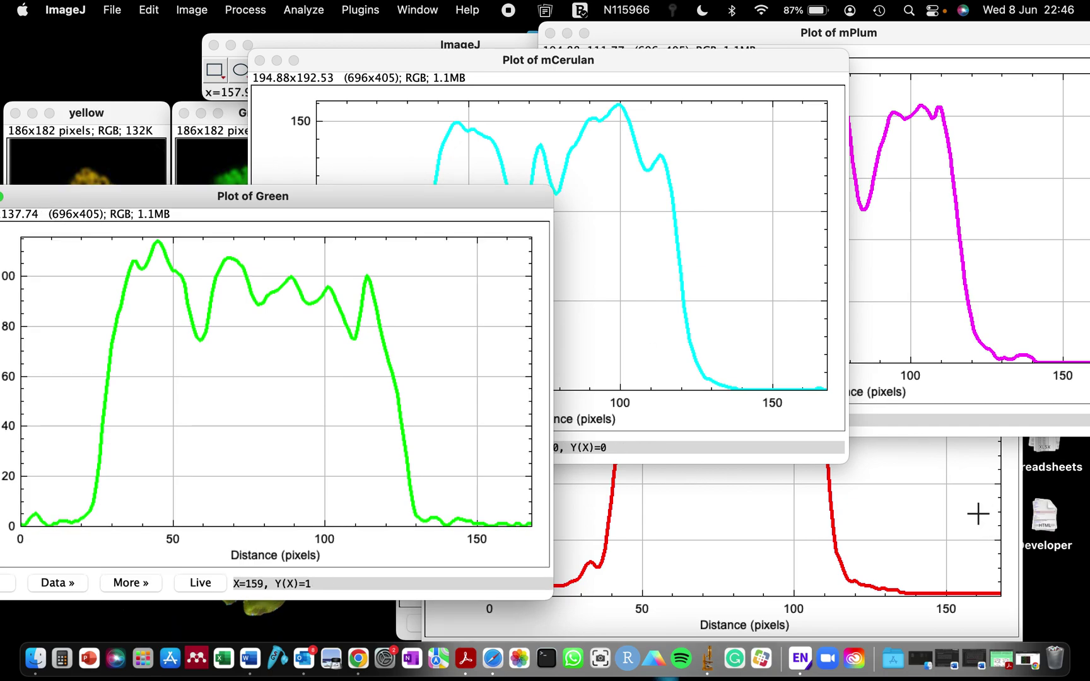
pyautogui.moveTo(784, 60); pyautogui.dragTo(625, 57)
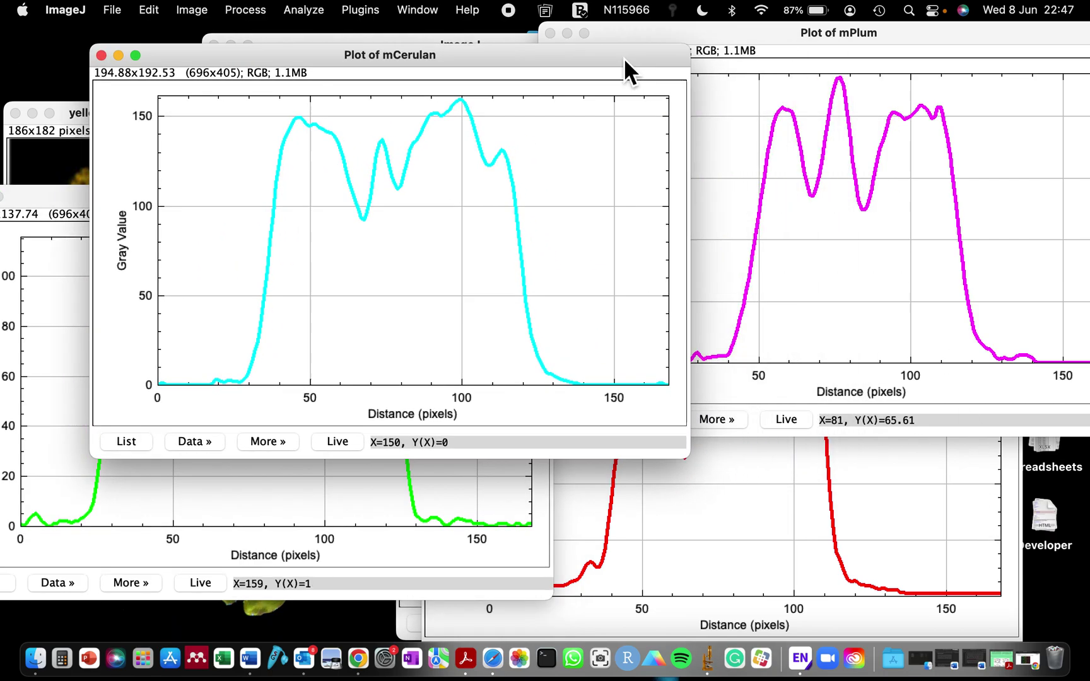
# - Rearrange the plots with mPlum below cherry and mCerulan beside mPlum, in front of the Green plot
pyautogui.moveTo(749, 34); pyautogui.dragTo(383, 144)
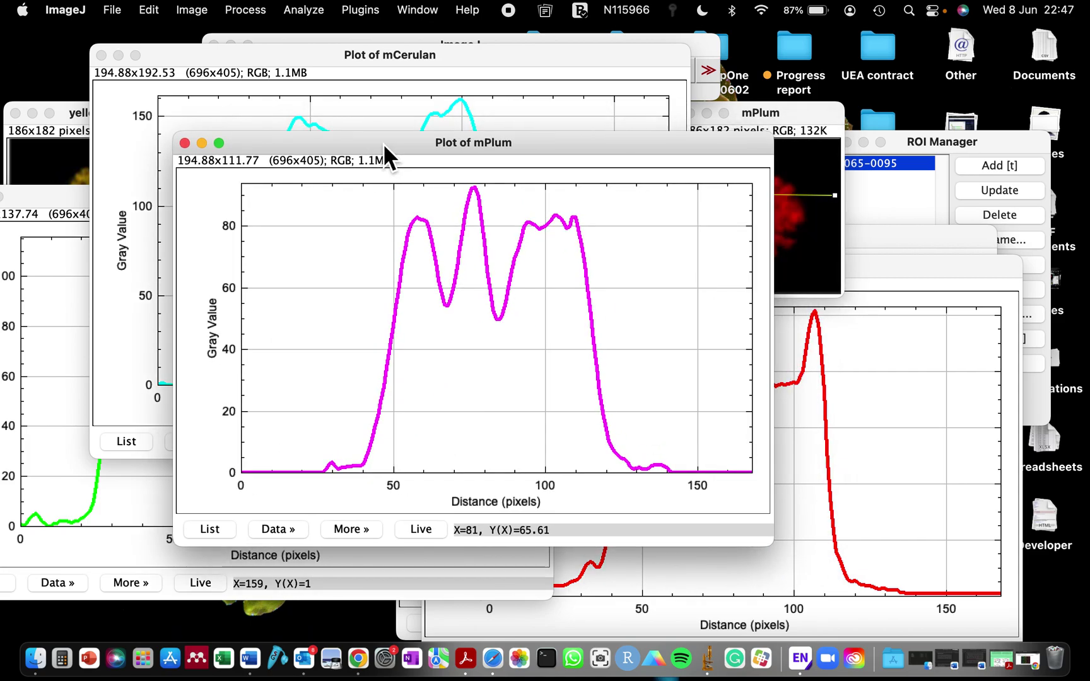
pyautogui.click(901, 266)
pyautogui.moveTo(899, 267); pyautogui.dragTo(965, 48)
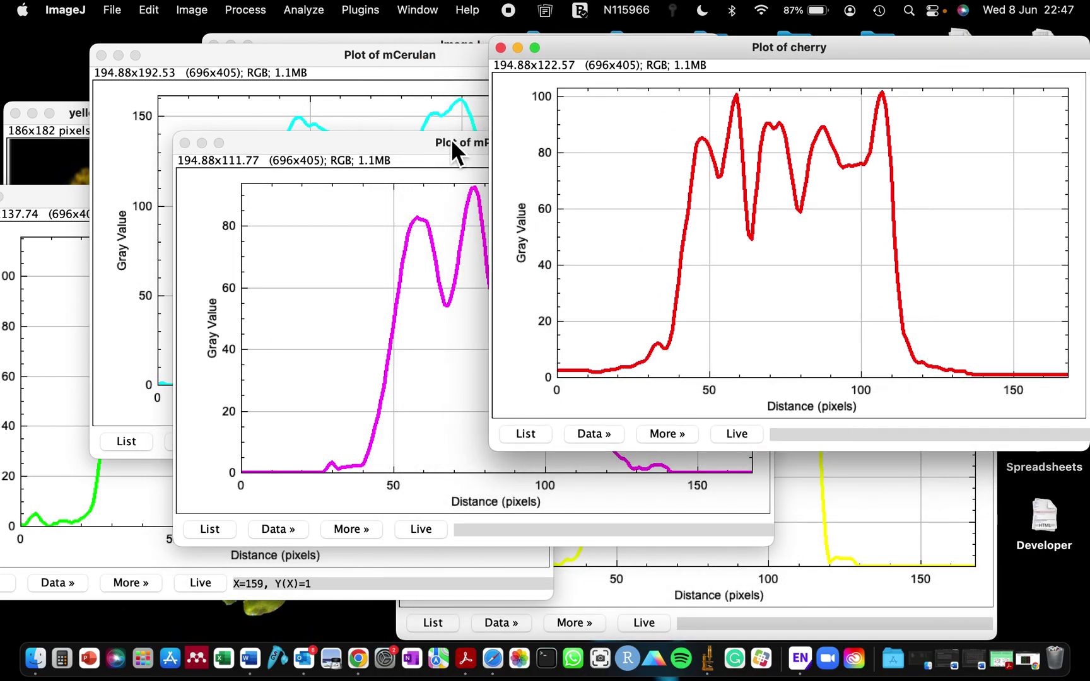
pyautogui.click(434, 150)
pyautogui.moveTo(435, 145); pyautogui.dragTo(735, 251)
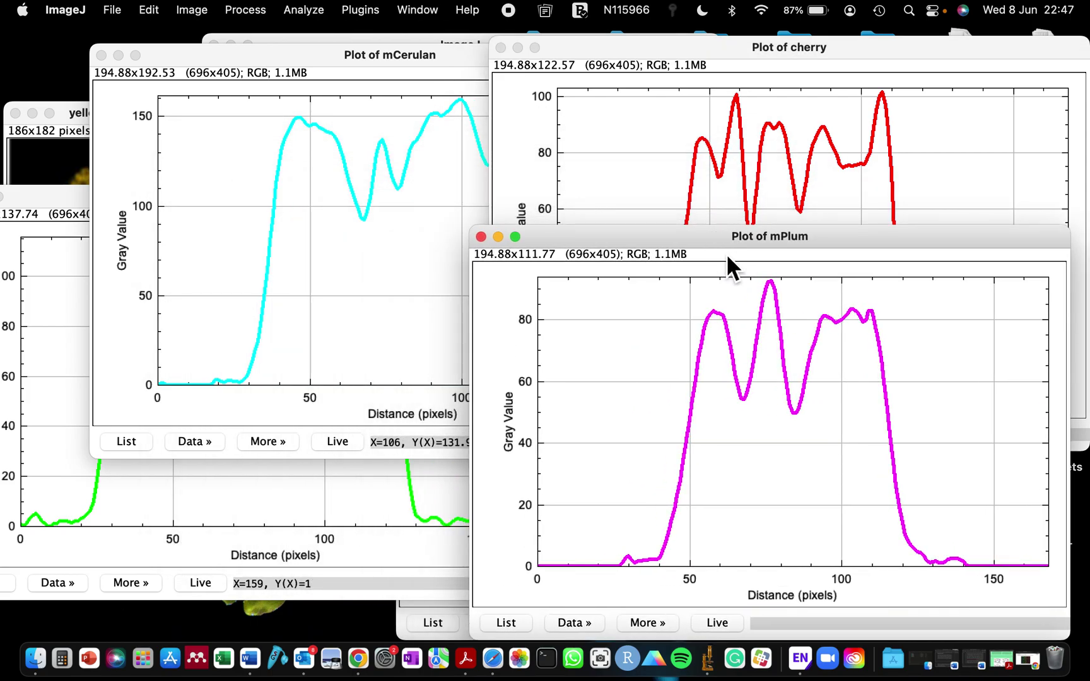
pyautogui.moveTo(364, 55); pyautogui.dragTo(317, 249)
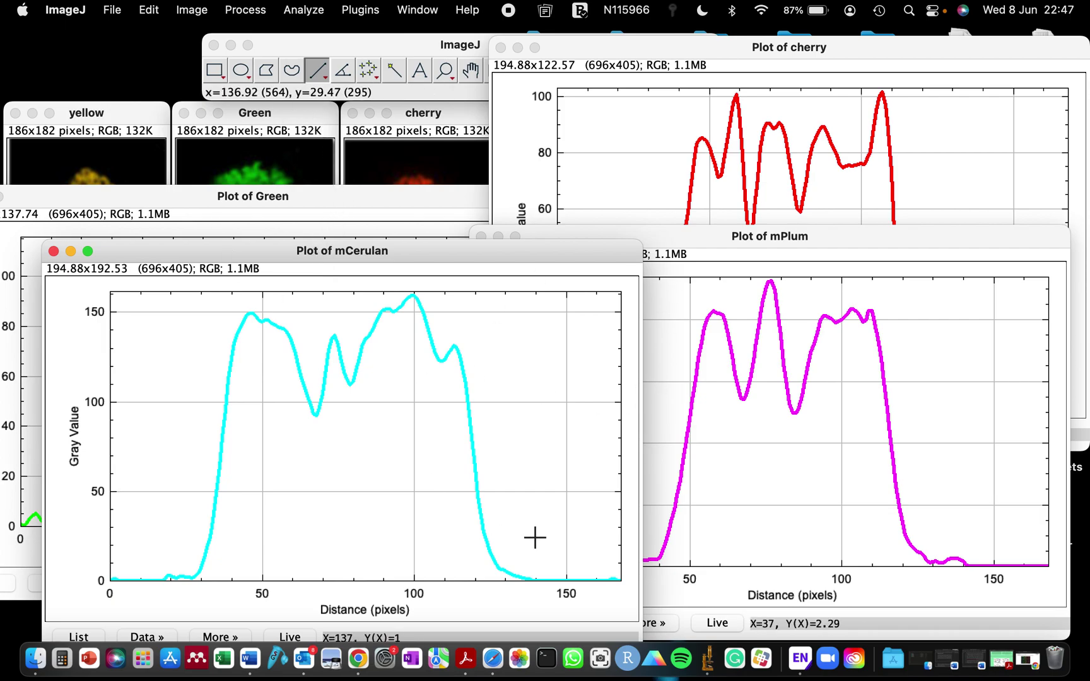
# - Bring the mPlum plot forward and add Data Set 1 from Plot of yellow to it as a yellow line of width 4.0
pyautogui.moveTo(719, 237); pyautogui.dragTo(634, 114)
pyautogui.click(505, 500)
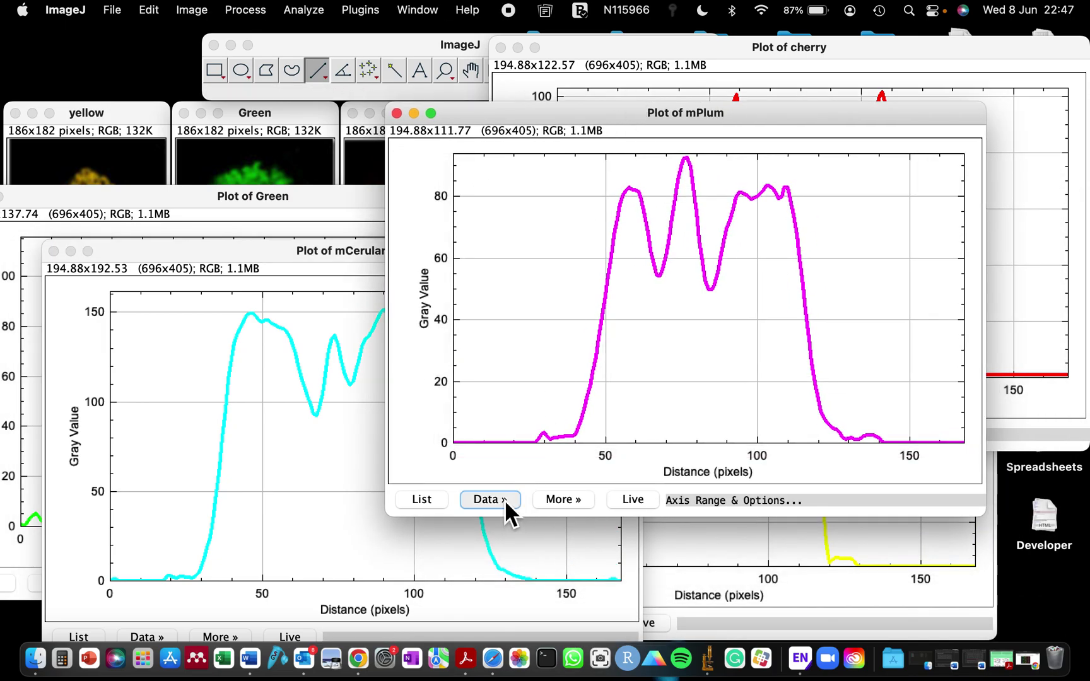
pyautogui.click(622, 116)
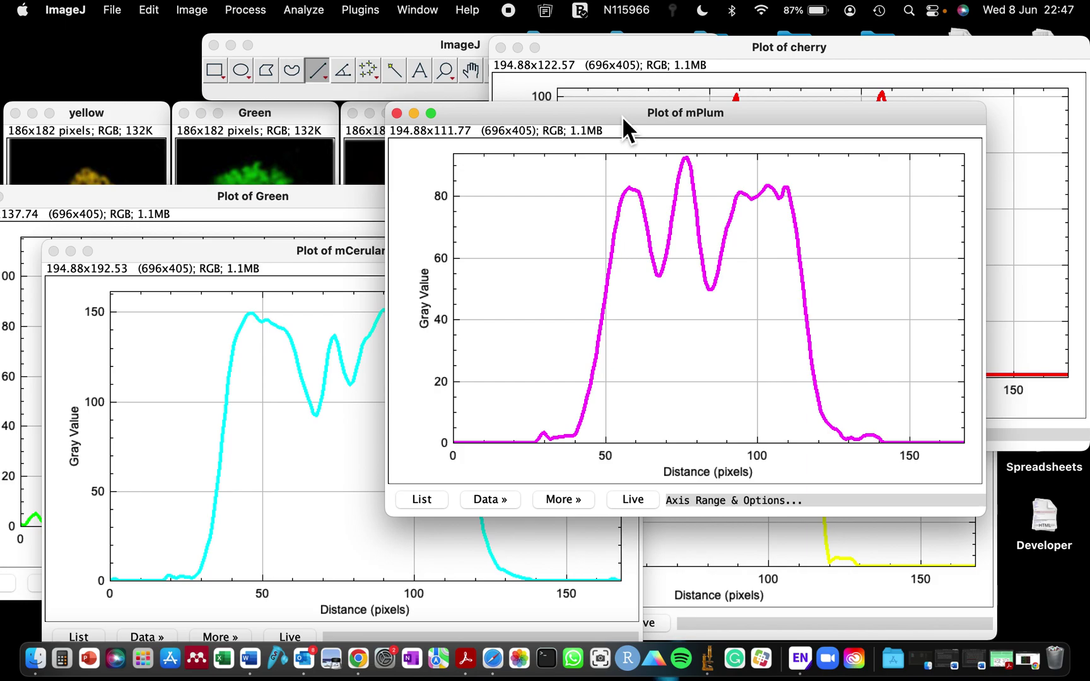
pyautogui.moveTo(622, 116); pyautogui.dragTo(648, 111)
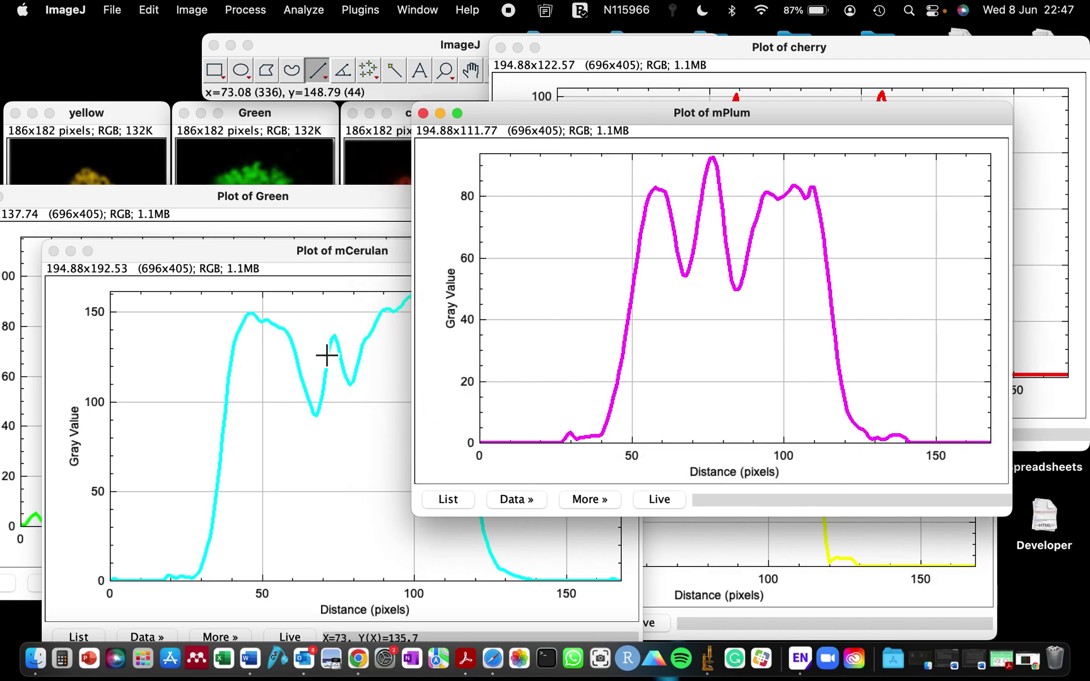
pyautogui.click(525, 499)
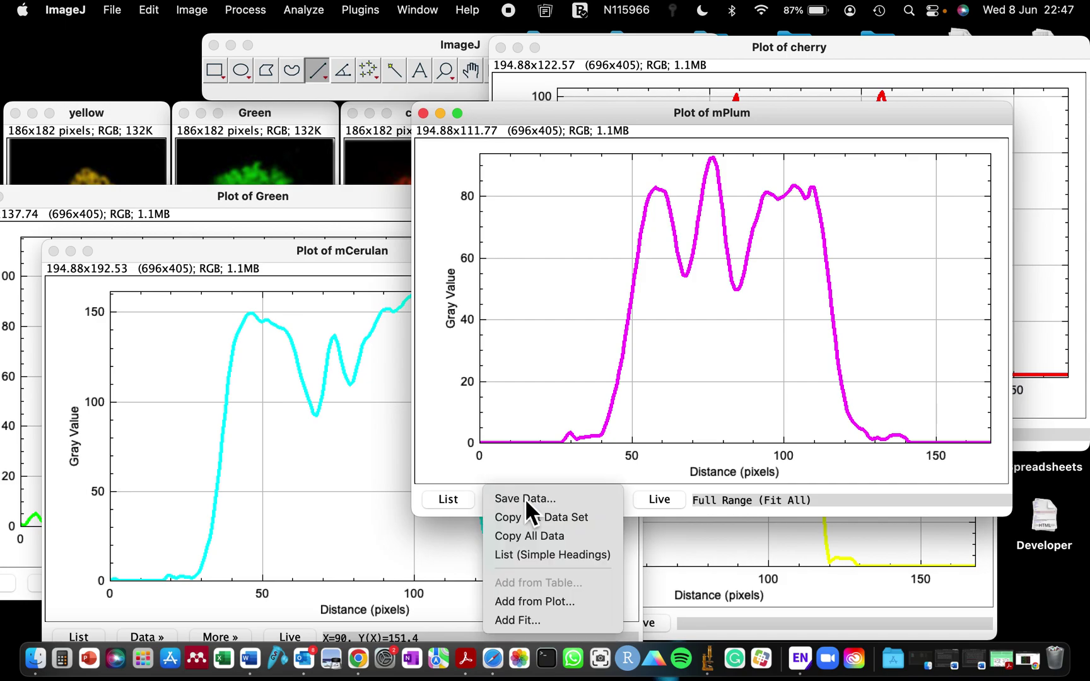
pyautogui.click(523, 602)
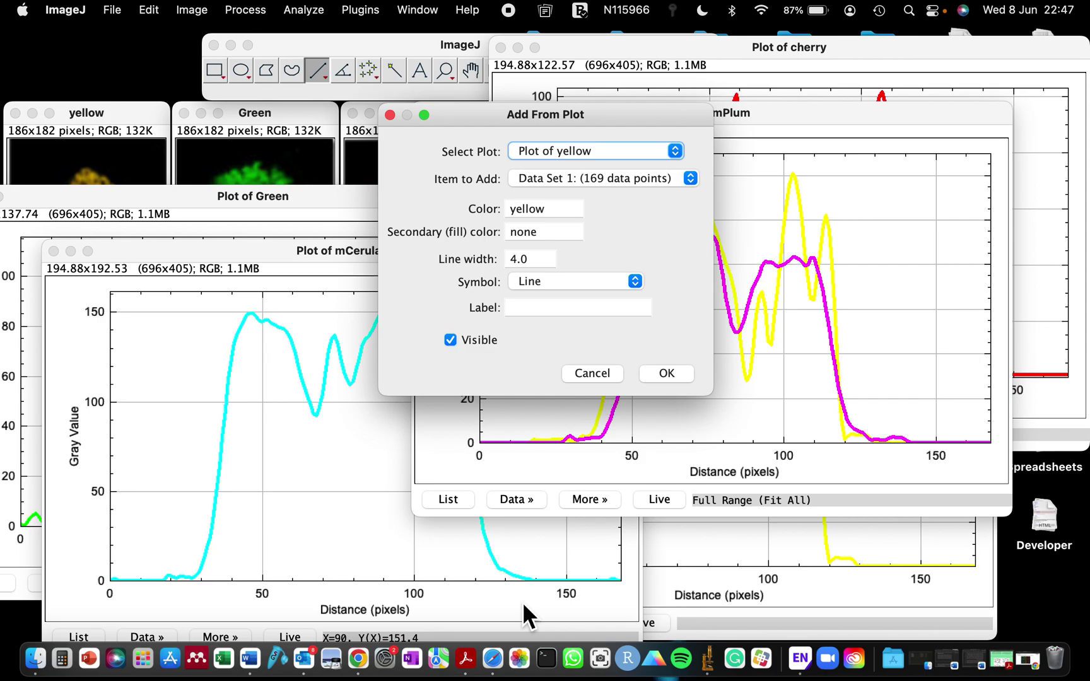
pyautogui.moveTo(604, 113); pyautogui.dragTo(378, 119)
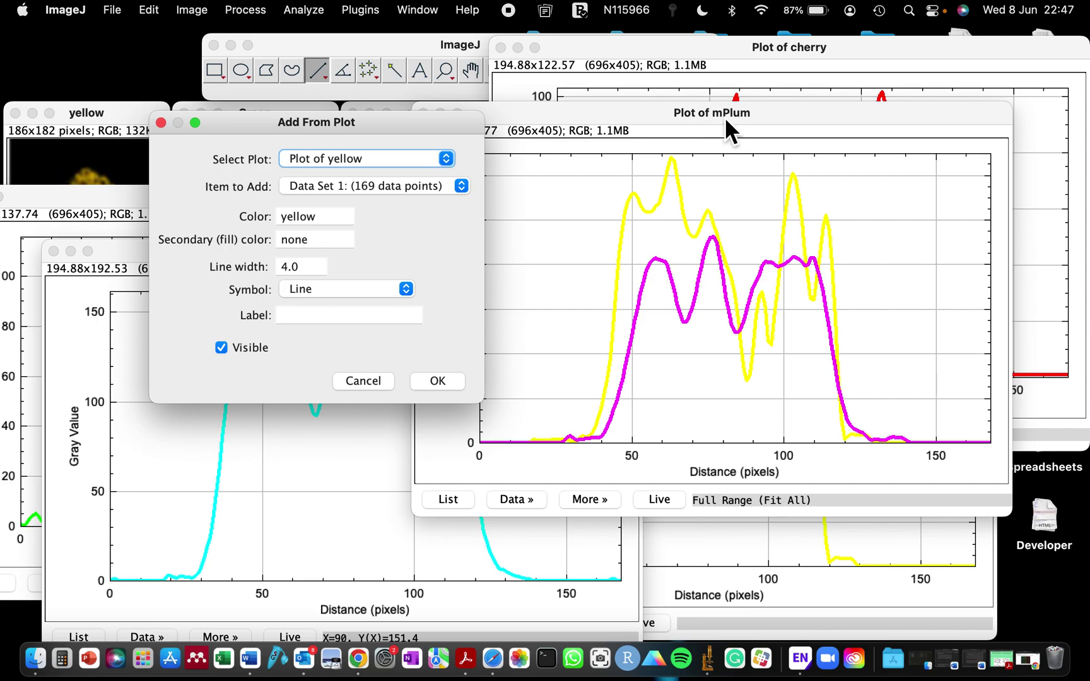
pyautogui.click(341, 158)
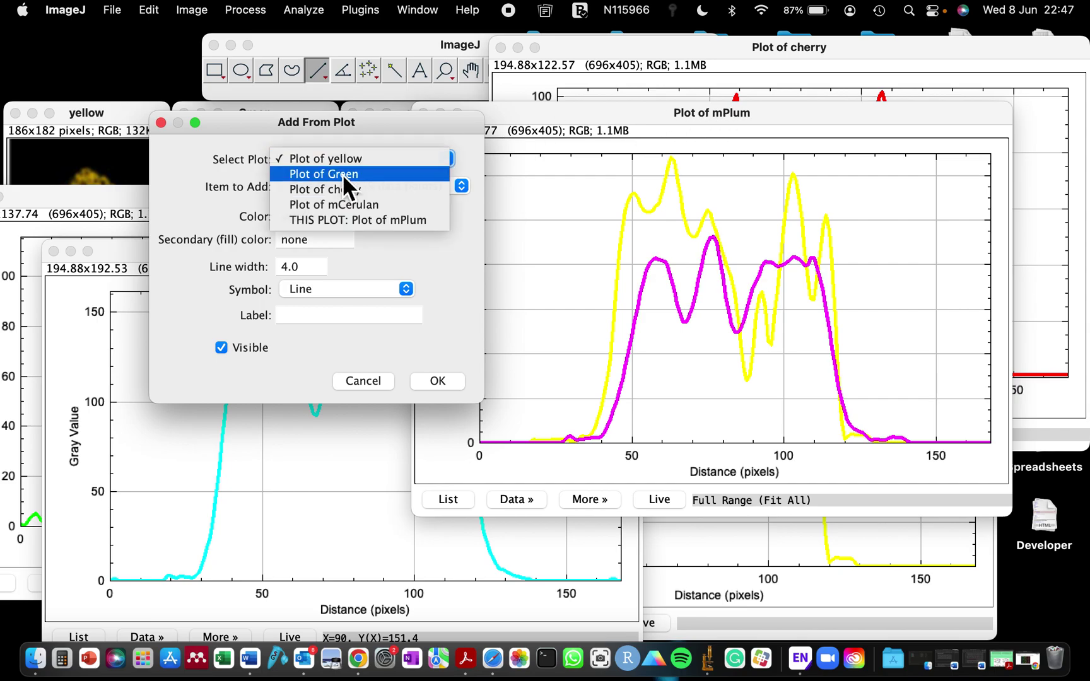
pyautogui.click(350, 174)
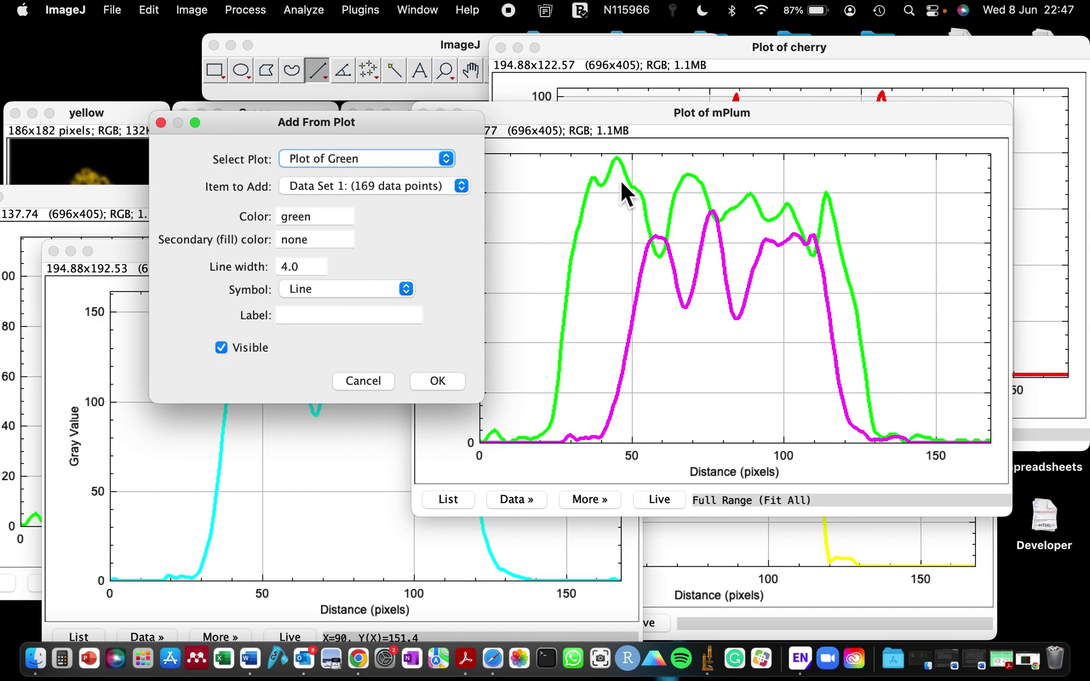
pyautogui.click(326, 157)
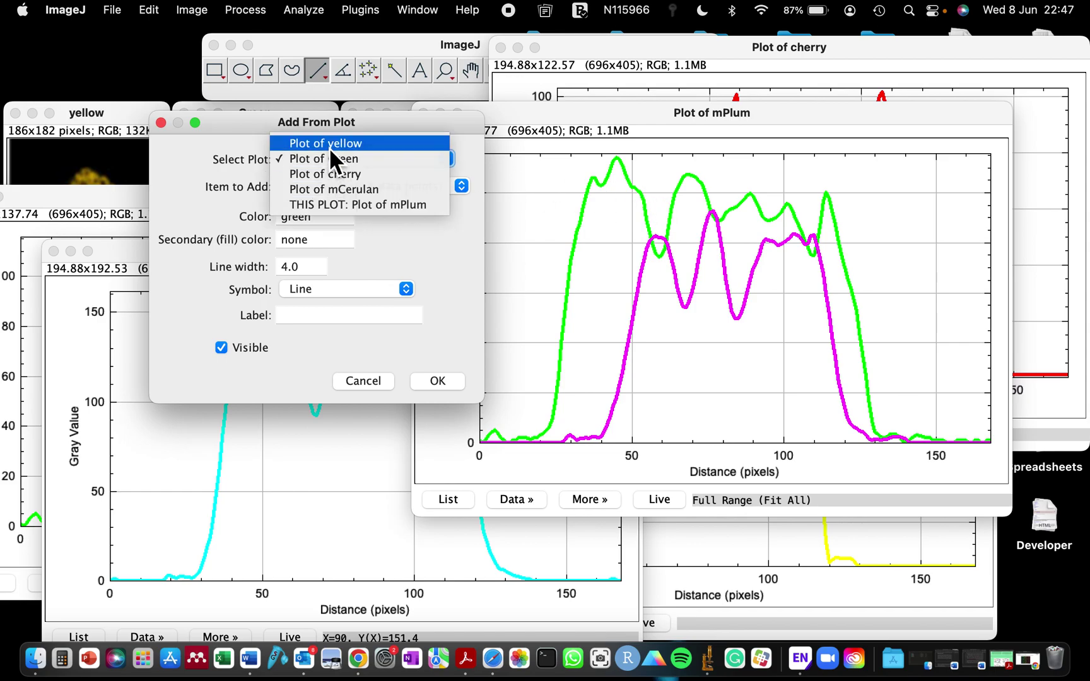
pyautogui.click(328, 147)
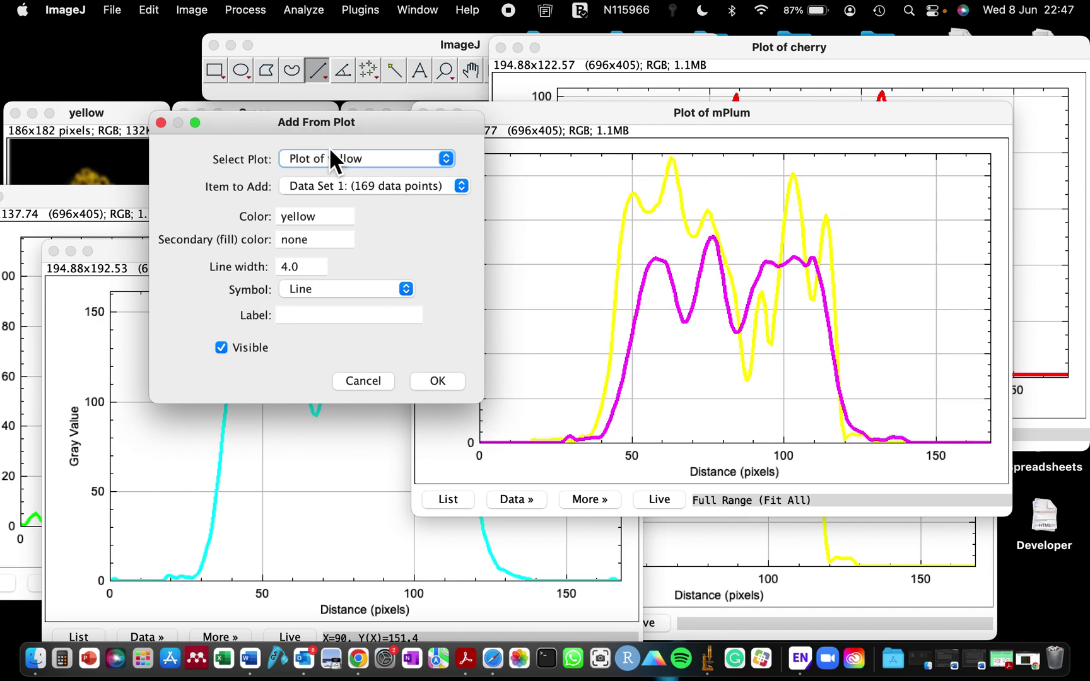
pyautogui.click(436, 383)
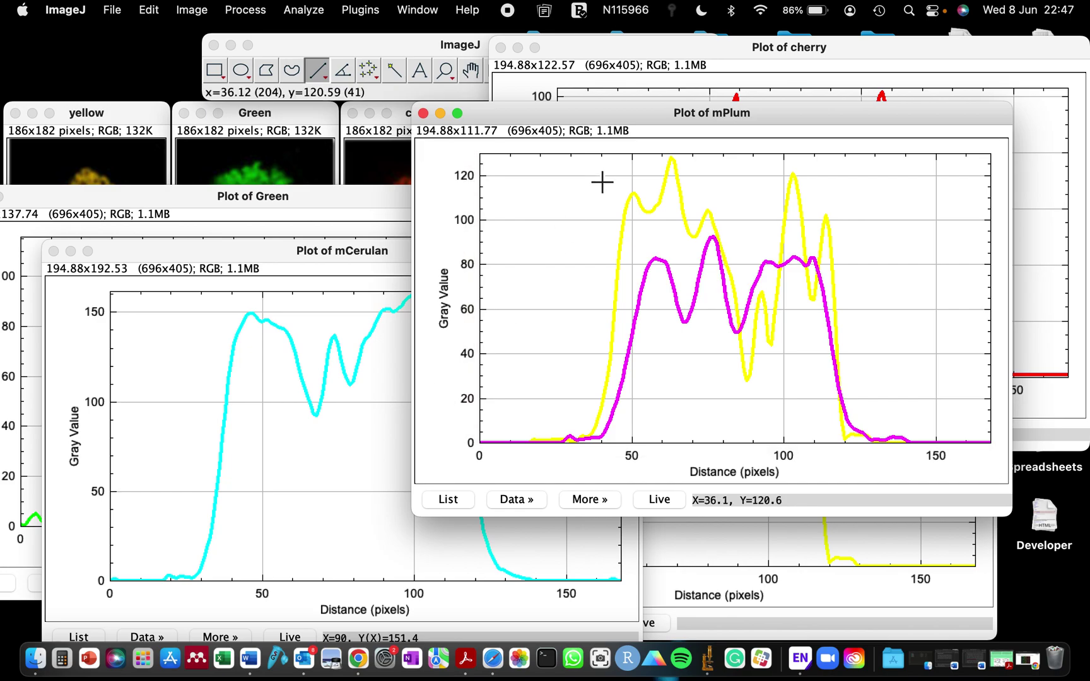
# - Add Data Set 1 from Plot of Green to the mPlum plot as a green line of width 4.0
pyautogui.moveTo(648, 115); pyautogui.dragTo(616, 96)
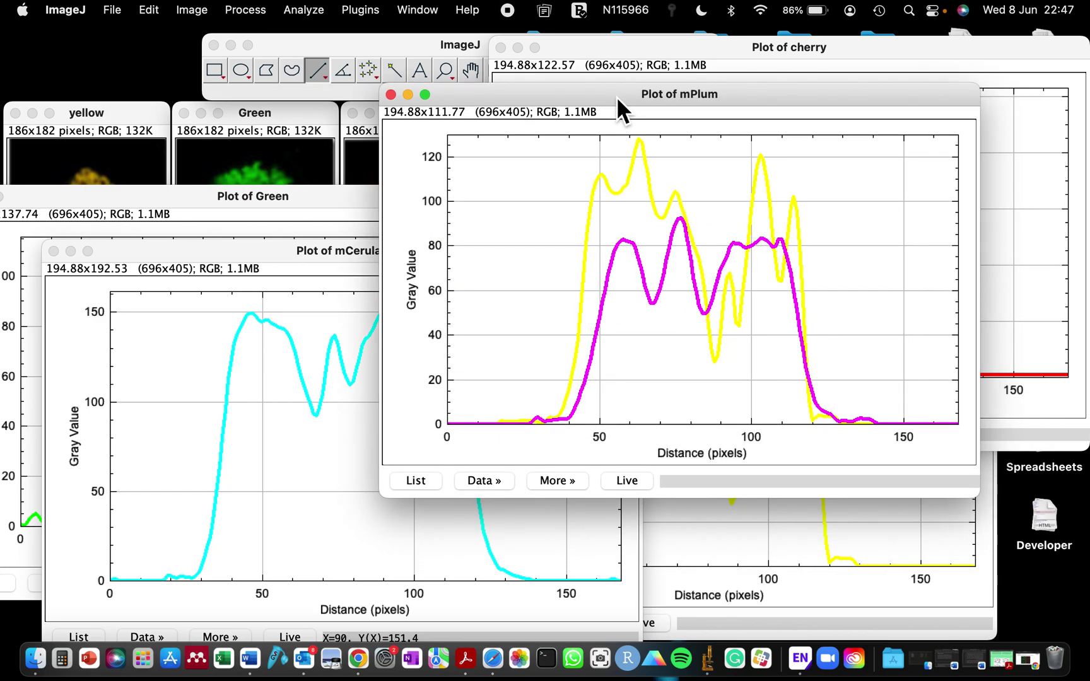
pyautogui.click(500, 482)
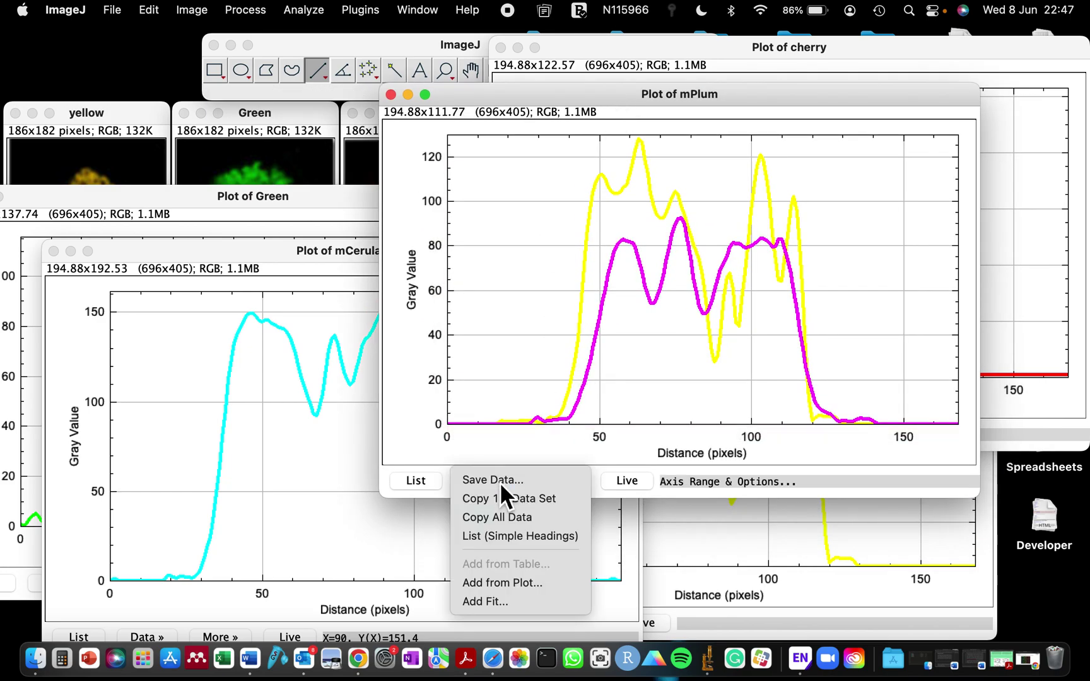
pyautogui.click(497, 581)
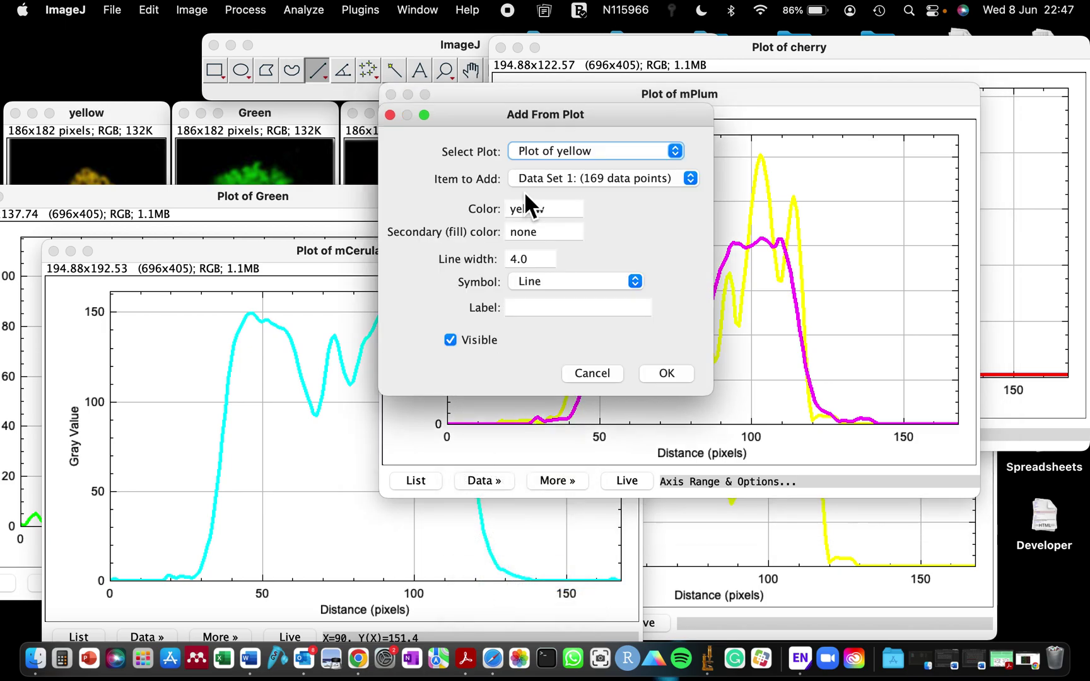
pyautogui.moveTo(595, 115); pyautogui.dragTo(379, 115)
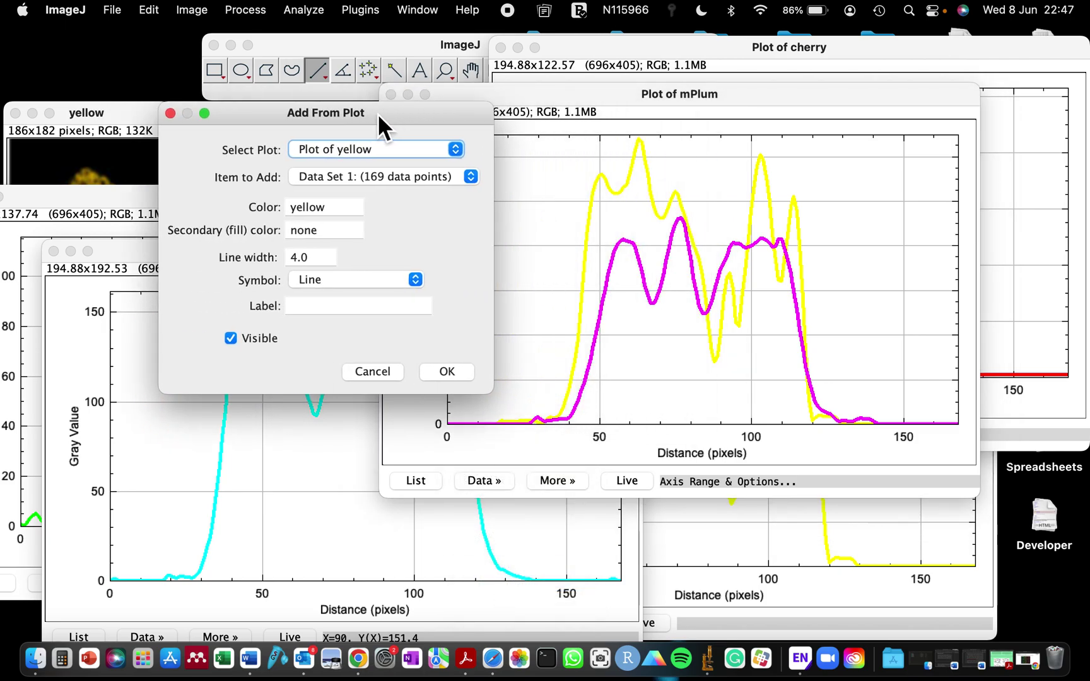
pyautogui.click(369, 150)
pyautogui.click(362, 169)
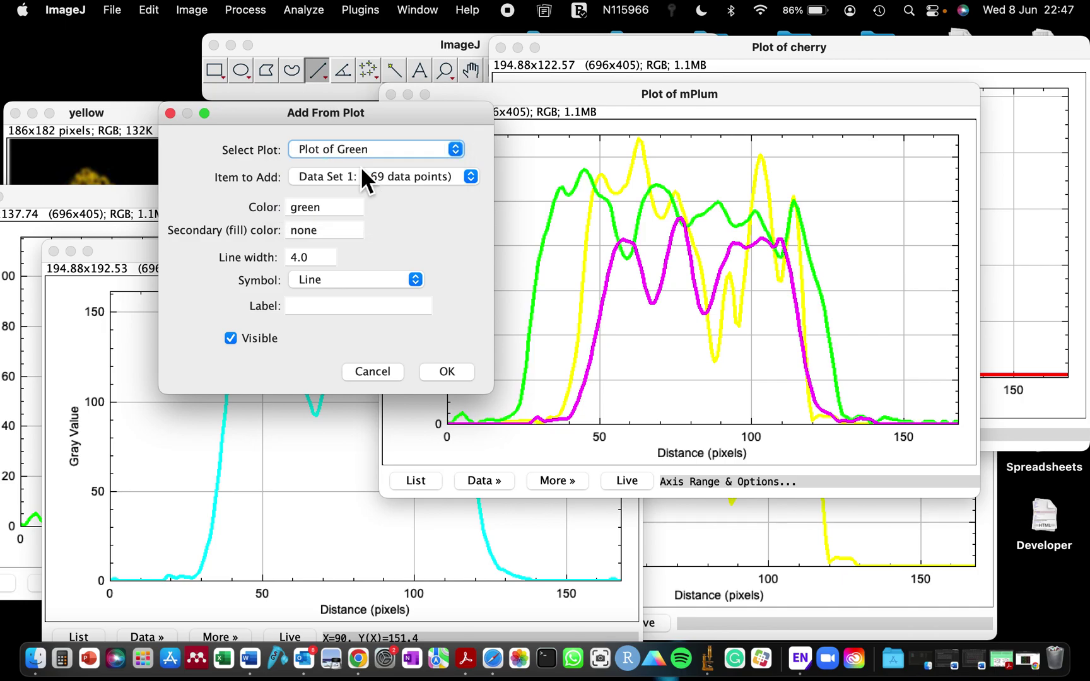
pyautogui.click(446, 371)
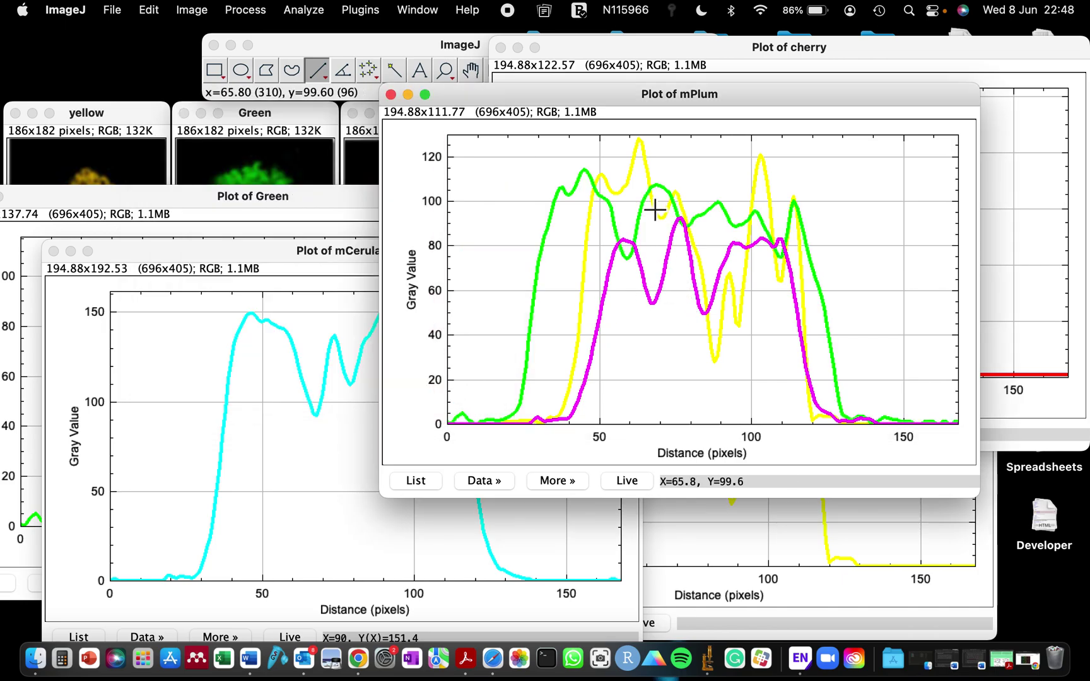
pyautogui.click(496, 482)
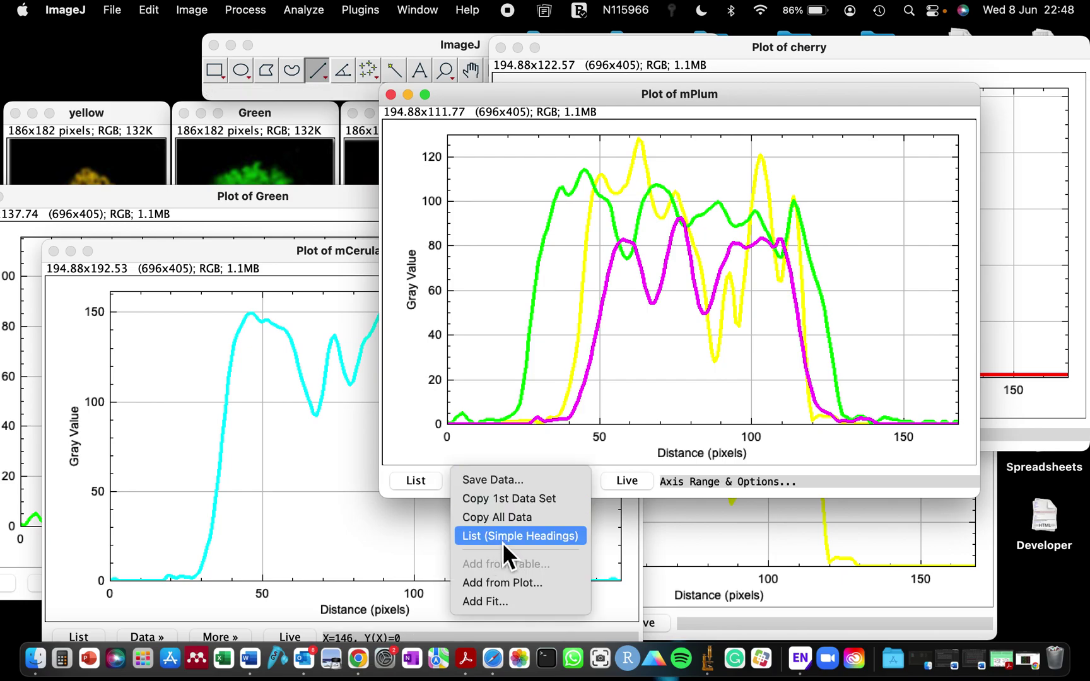
pyautogui.click(483, 481)
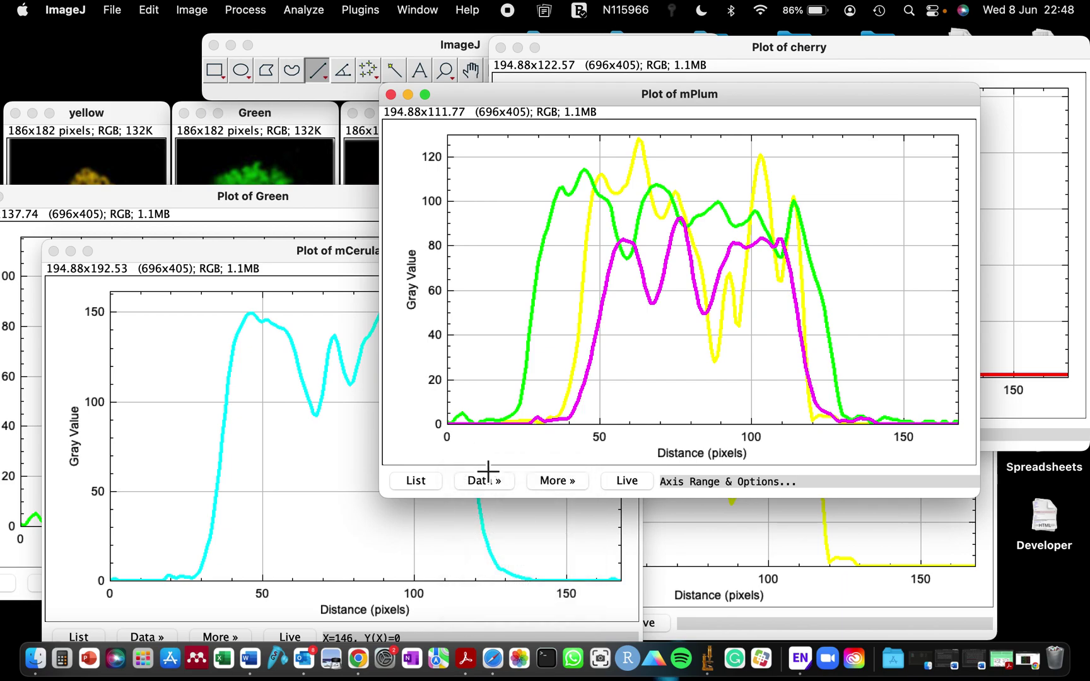
pyautogui.click(497, 480)
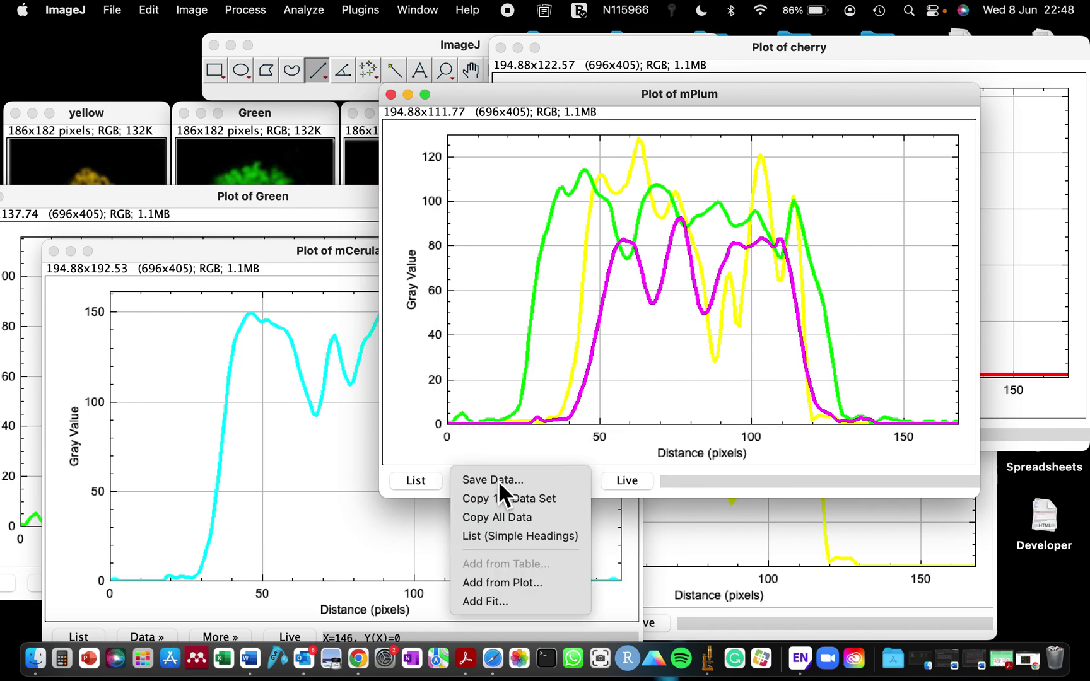
pyautogui.click(579, 465)
pyautogui.click(574, 481)
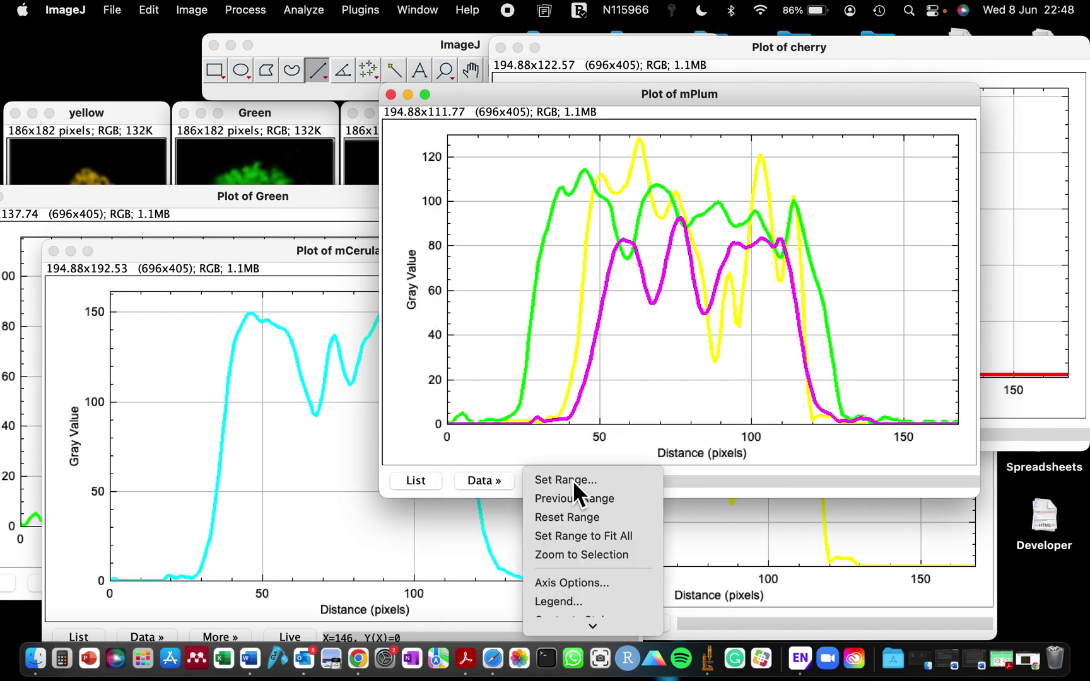
pyautogui.click(559, 444)
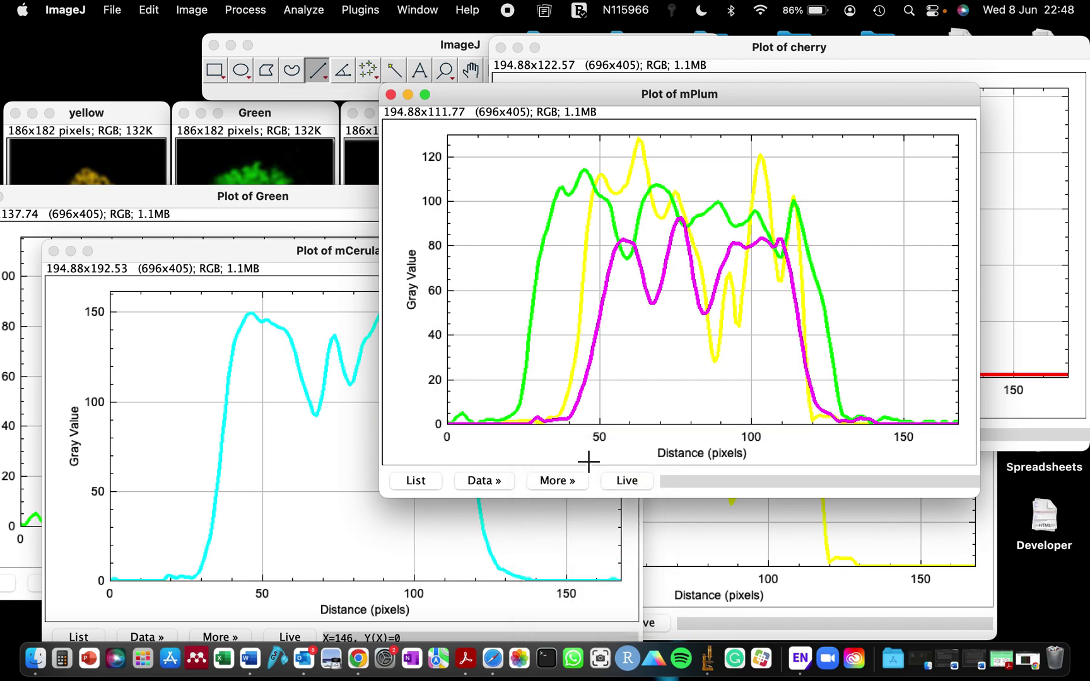
pyautogui.click(487, 483)
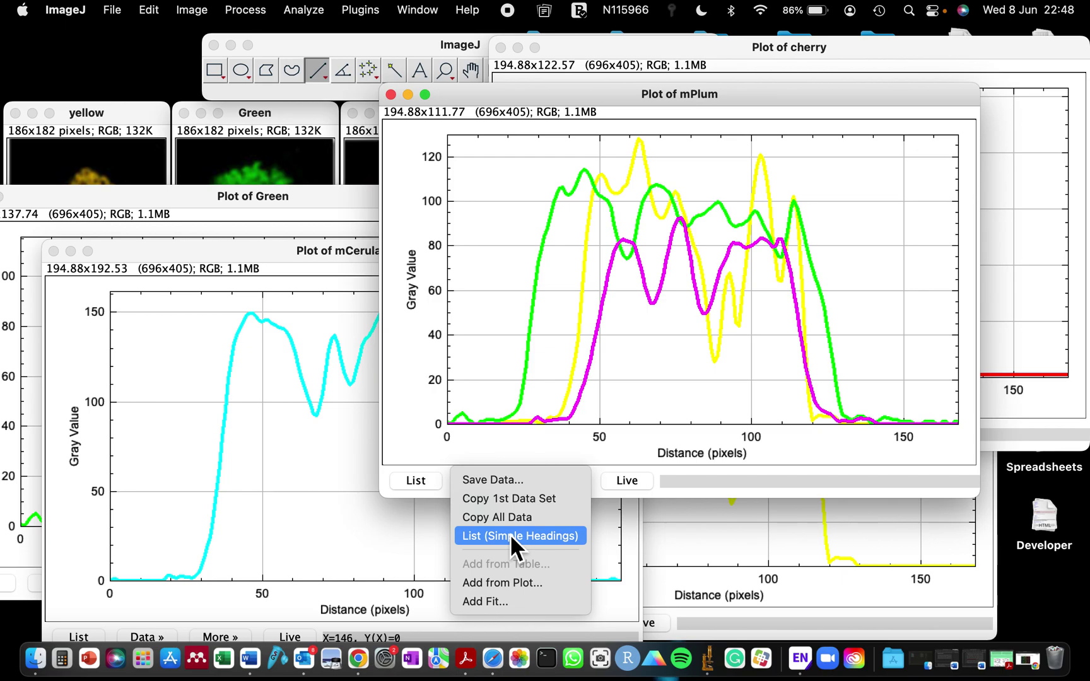
pyautogui.click(453, 451)
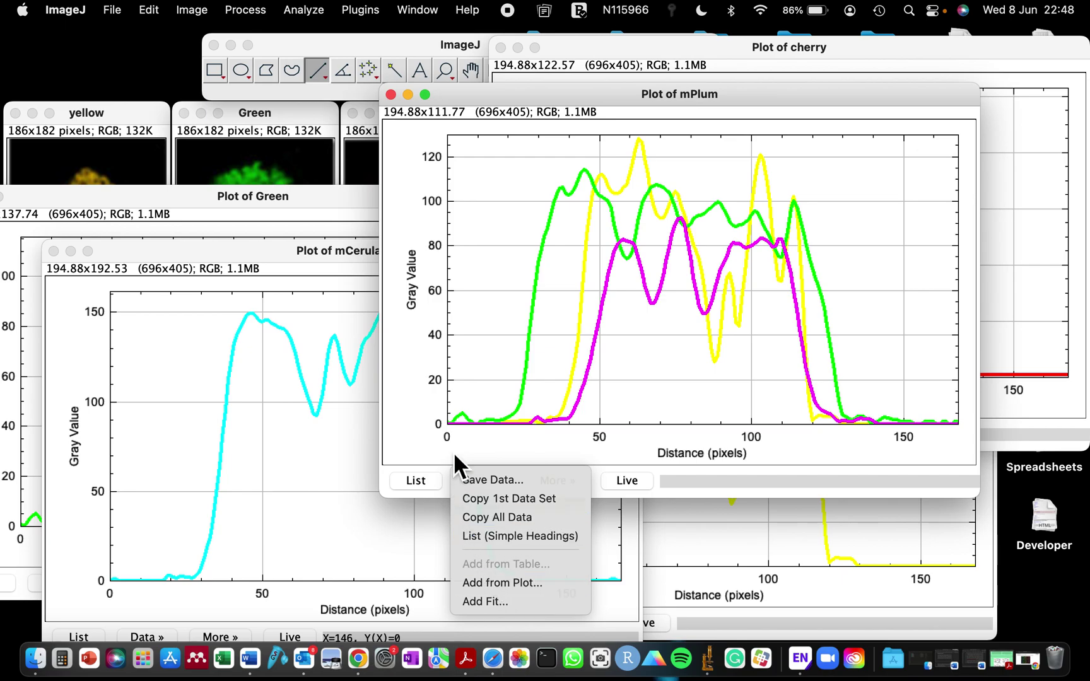
# - Add Data Set 1 from Plot of cherry to the mPlum plot as a red line of width 4.0
pyautogui.click(493, 486)
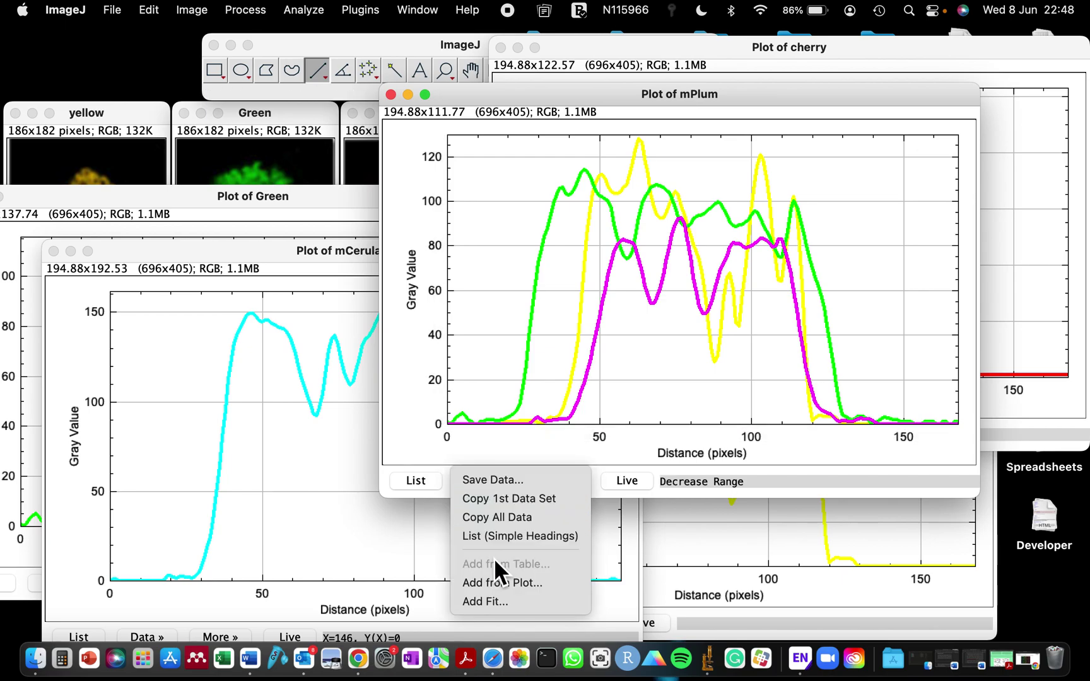
pyautogui.click(492, 589)
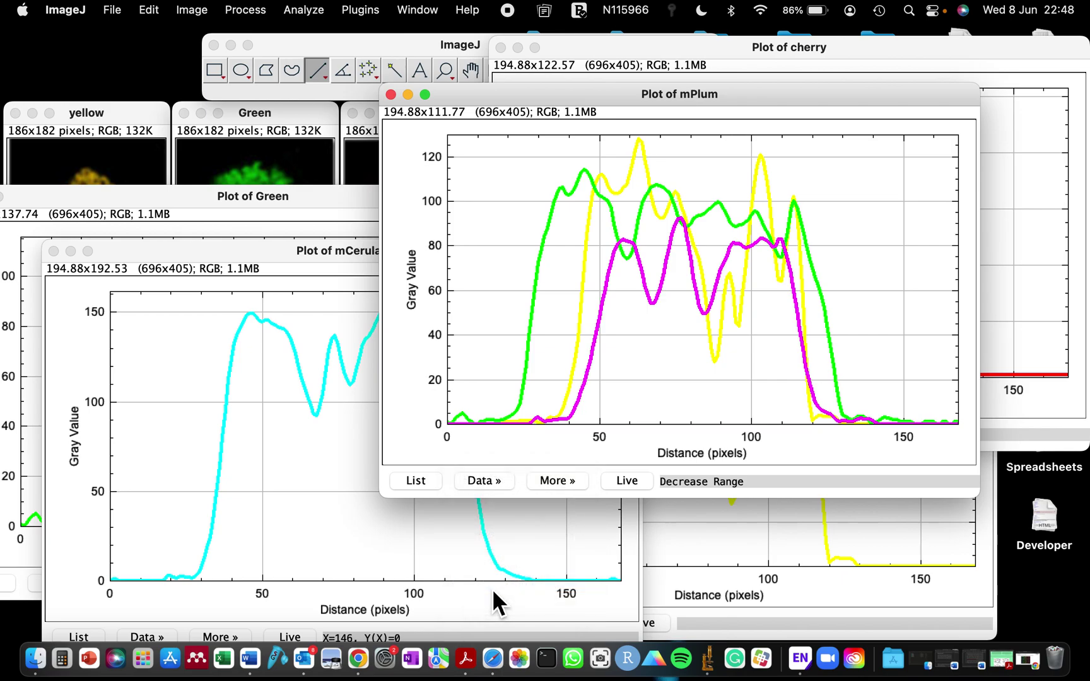
pyautogui.click(536, 153)
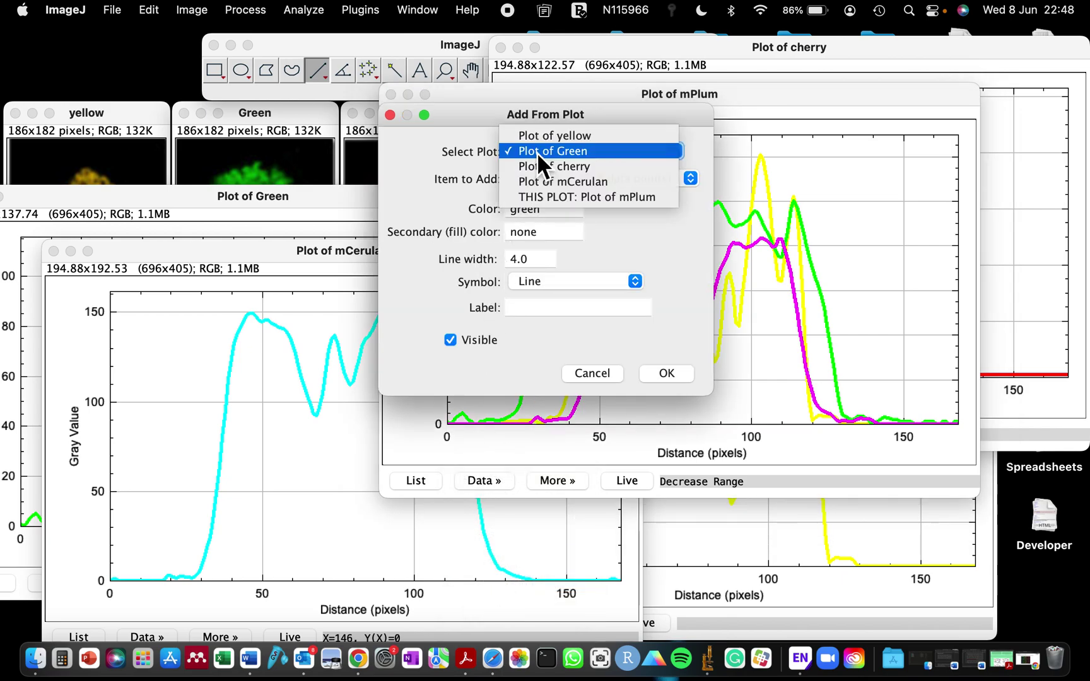
pyautogui.click(549, 173)
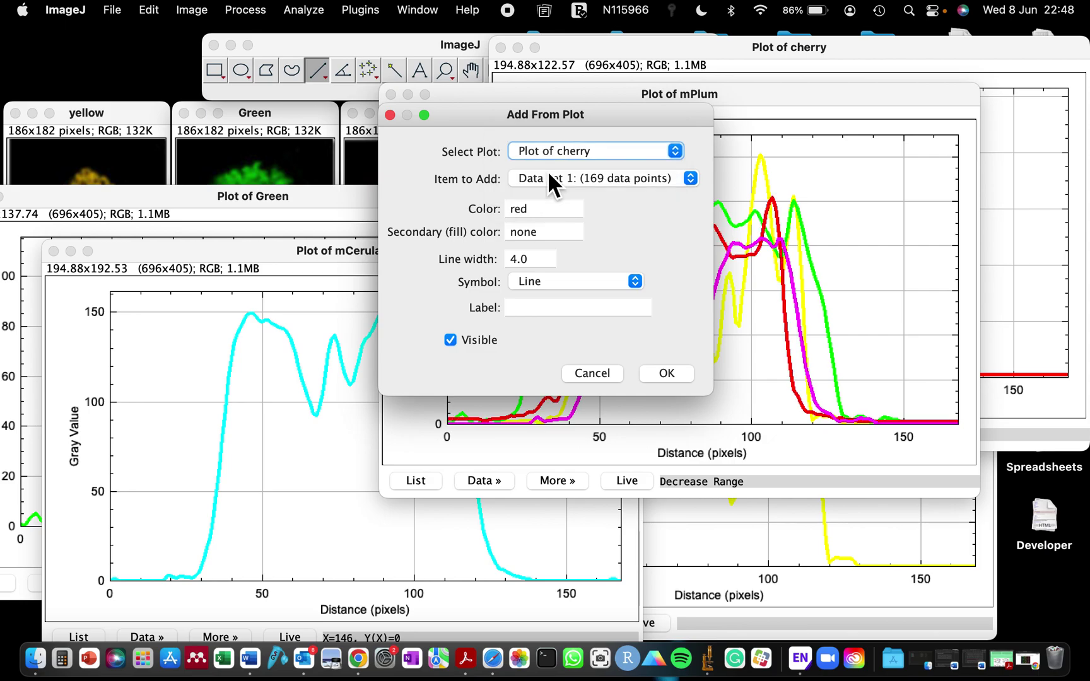
pyautogui.click(667, 372)
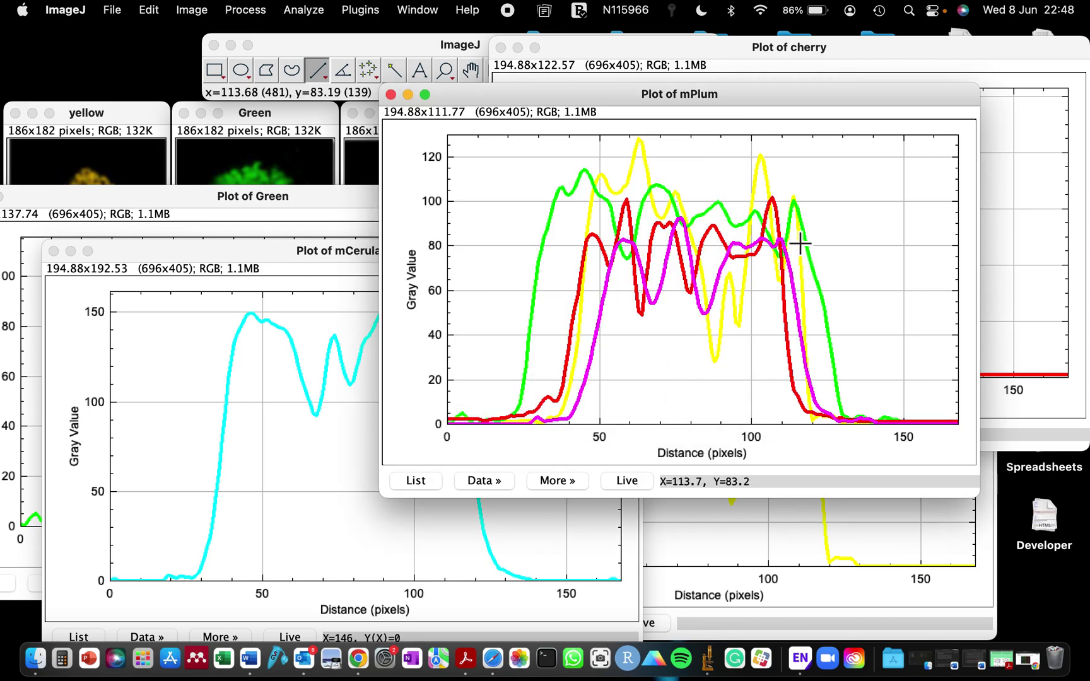
# - Move the mPlum plot off the cherry plot and recolor the cherry plot's Data Set 1 curve orange
pyautogui.click(494, 486)
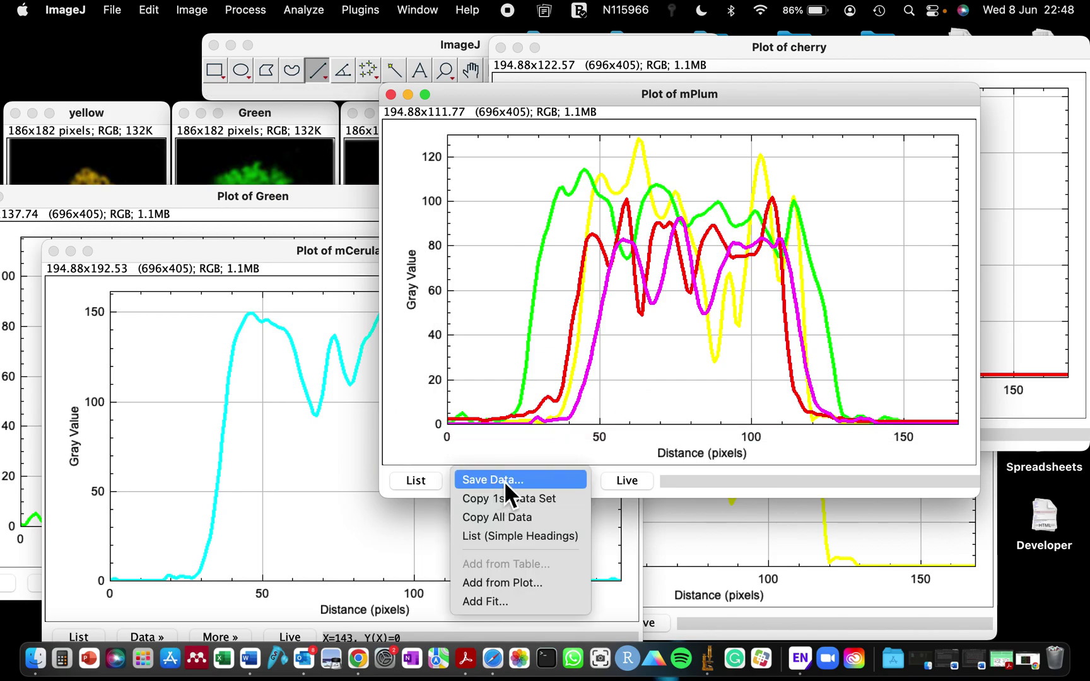
pyautogui.click(506, 105)
pyautogui.moveTo(505, 99); pyautogui.dragTo(171, 115)
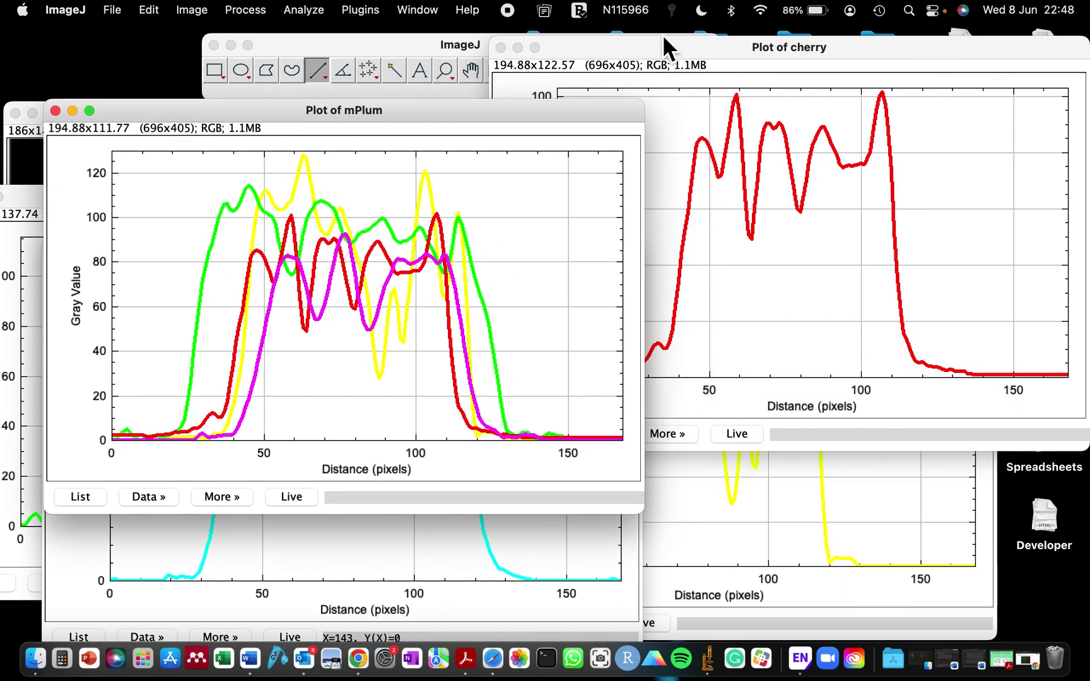
pyautogui.click(718, 44)
pyautogui.click(610, 432)
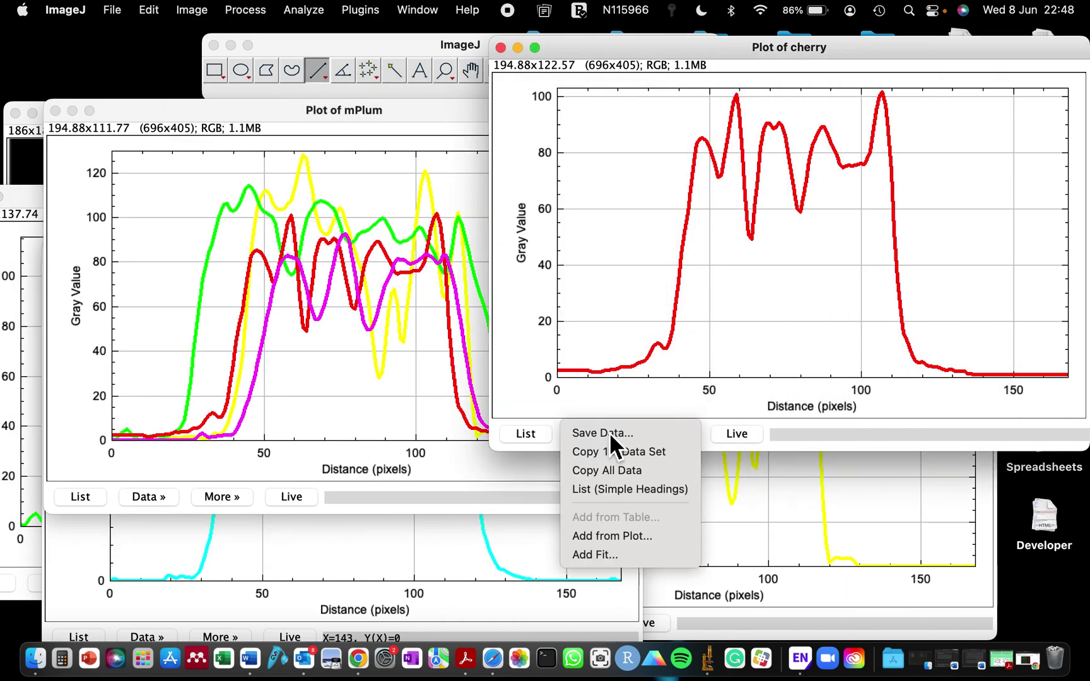
pyautogui.click(696, 420)
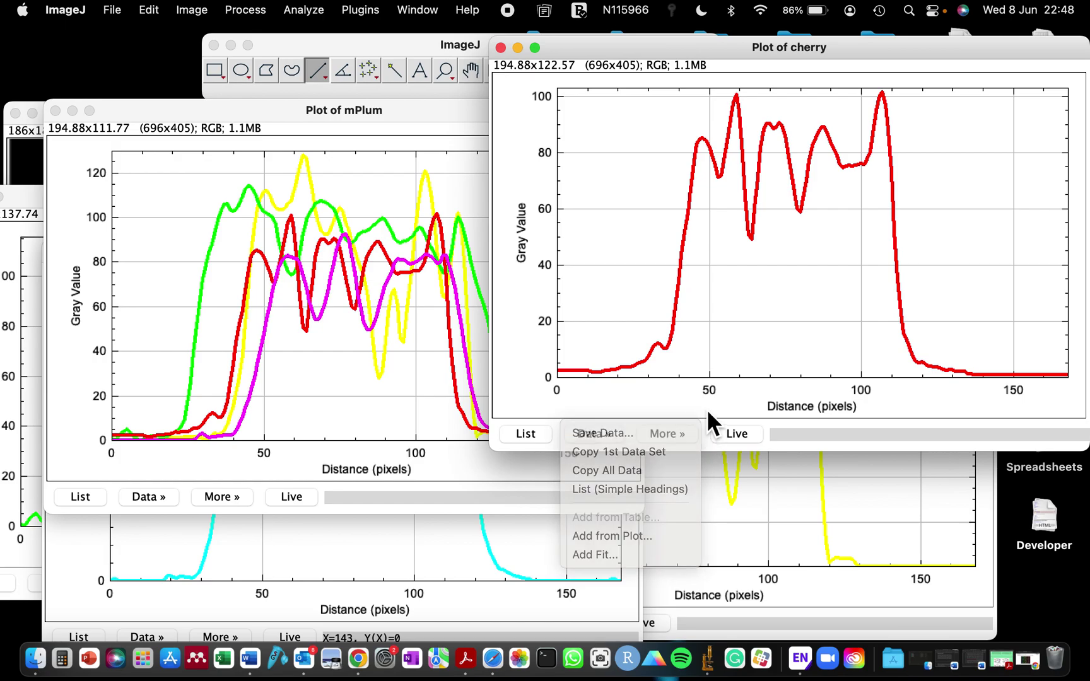
pyautogui.click(687, 431)
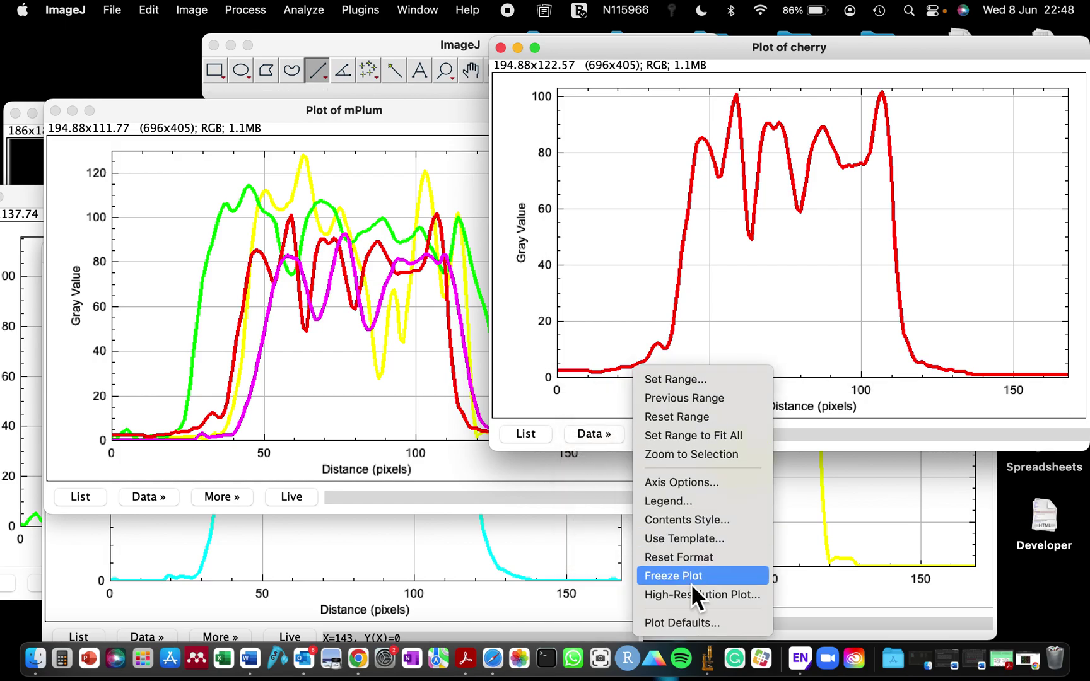
pyautogui.click(677, 521)
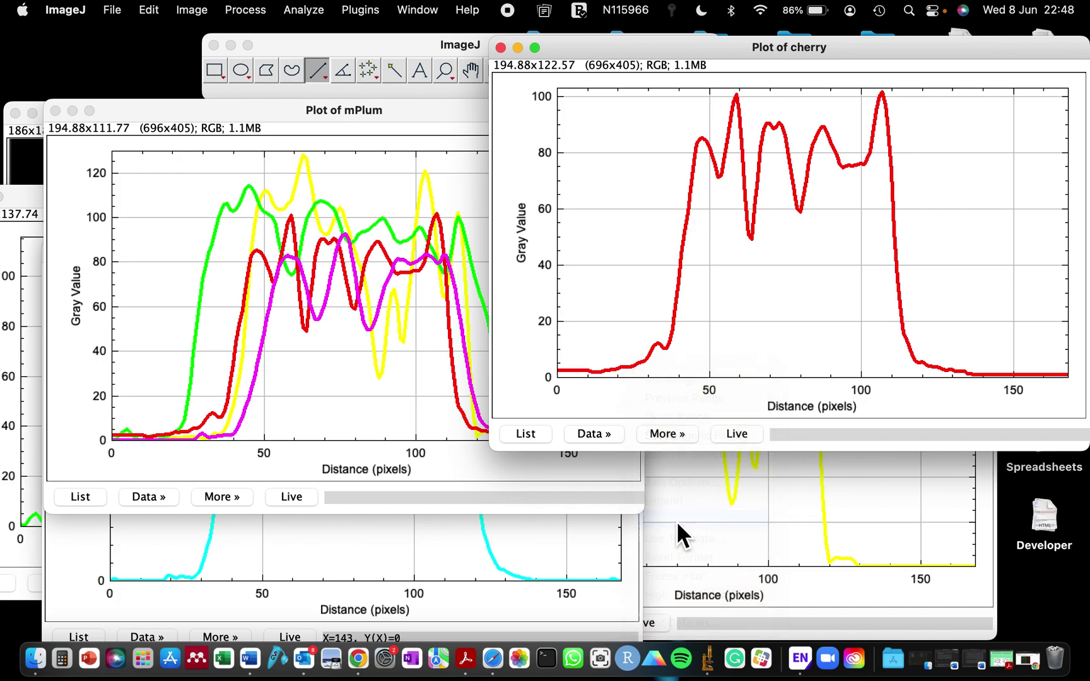
pyautogui.doubleClick(537, 189)
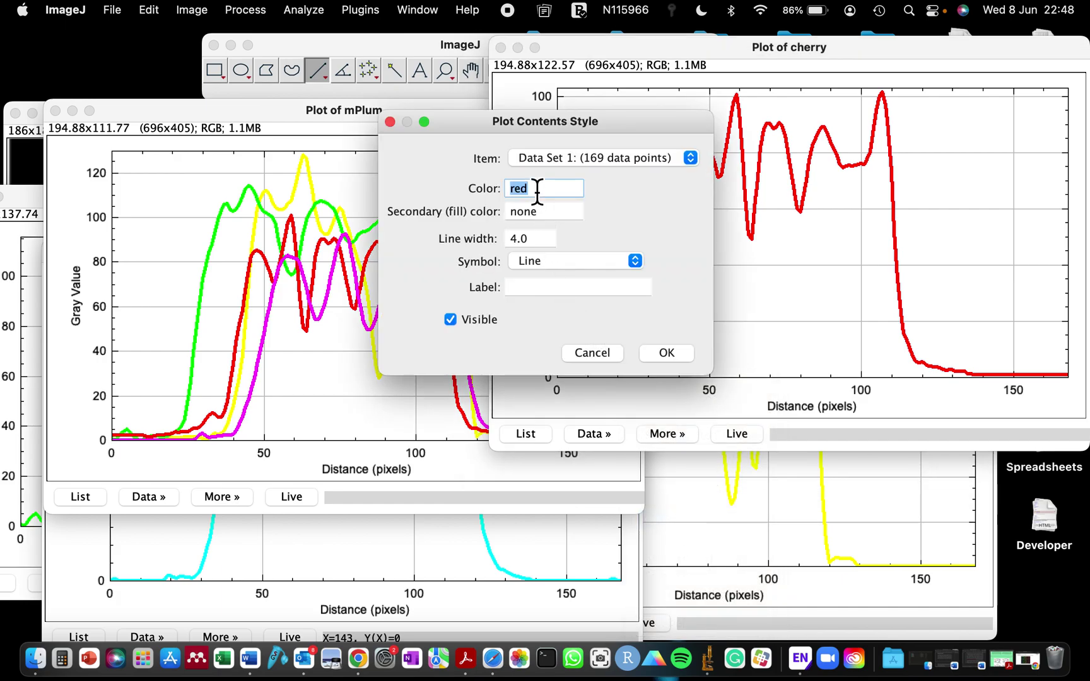
pyautogui.write('Orange')
pyautogui.click(659, 353)
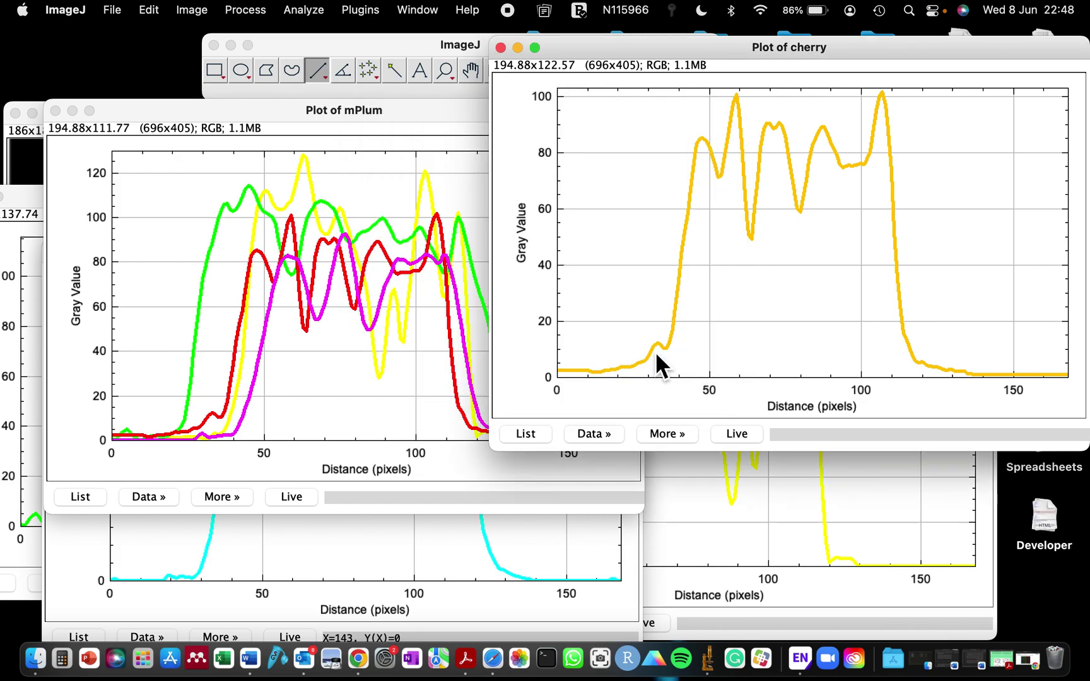
# - Bring the mPlum plot forward and add Data Set 1 from Plot of mCerulan to it as a cyan line of width 4.0
pyautogui.moveTo(412, 120); pyautogui.dragTo(768, 90)
pyautogui.click(516, 472)
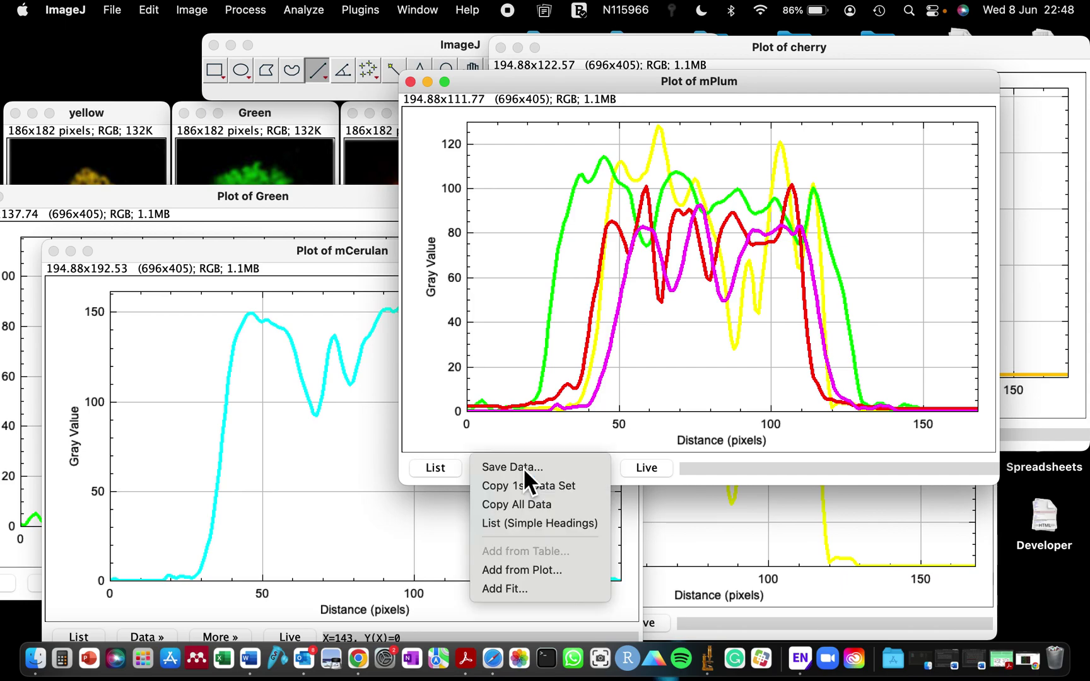
pyautogui.click(523, 571)
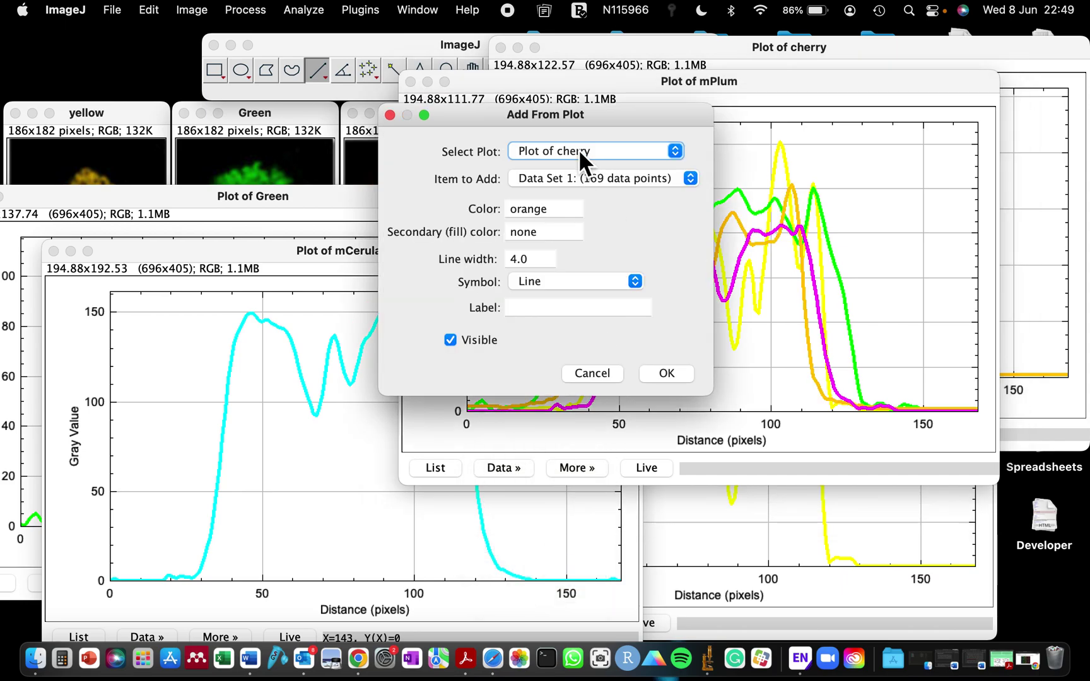
pyautogui.moveTo(668, 114); pyautogui.dragTo(483, 119)
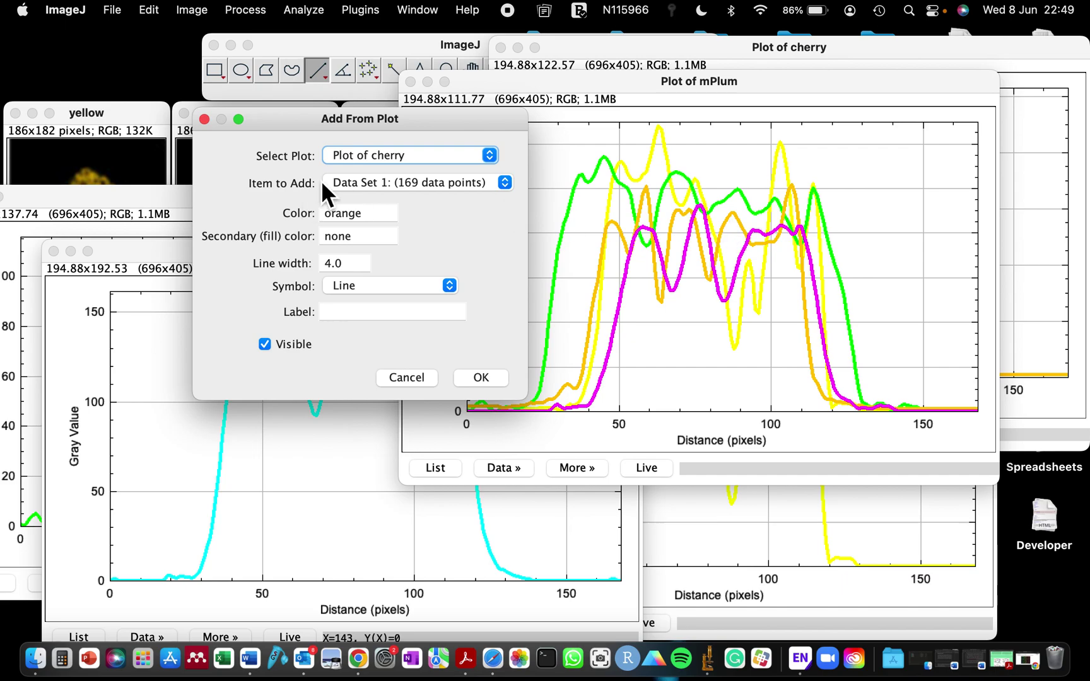
pyautogui.click(375, 156)
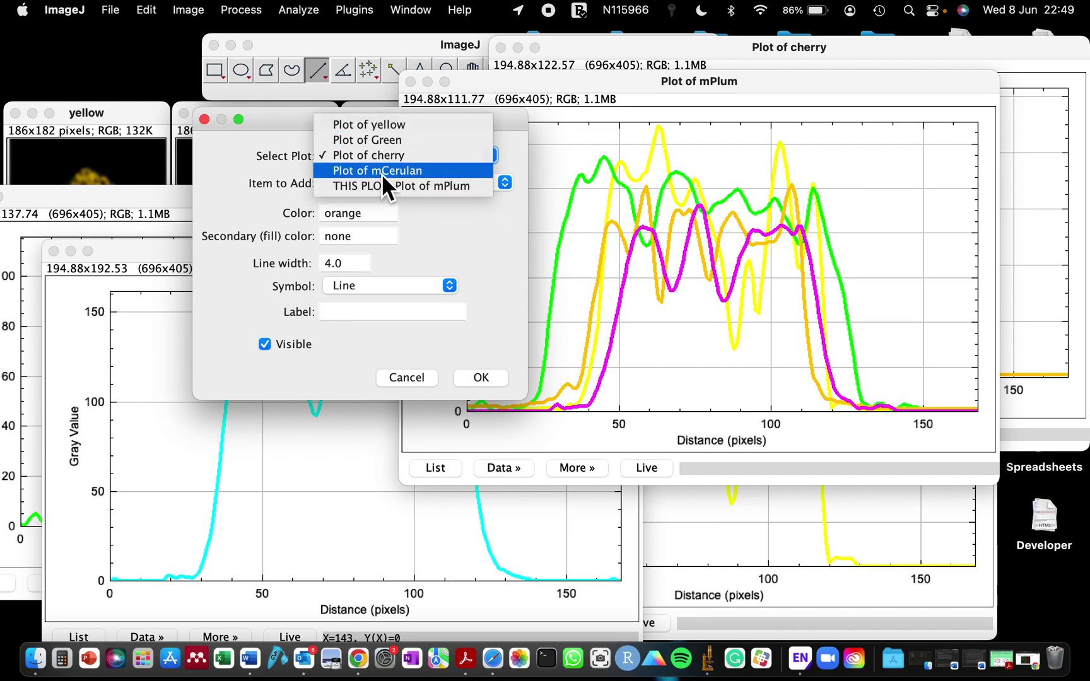
pyautogui.click(381, 172)
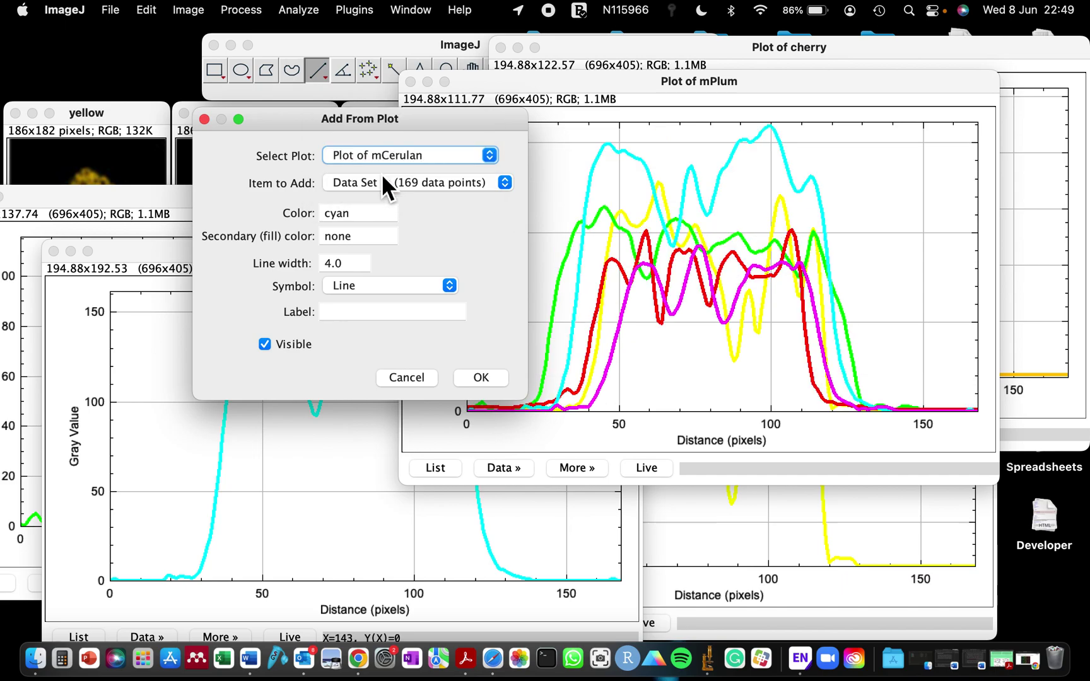
pyautogui.click(487, 383)
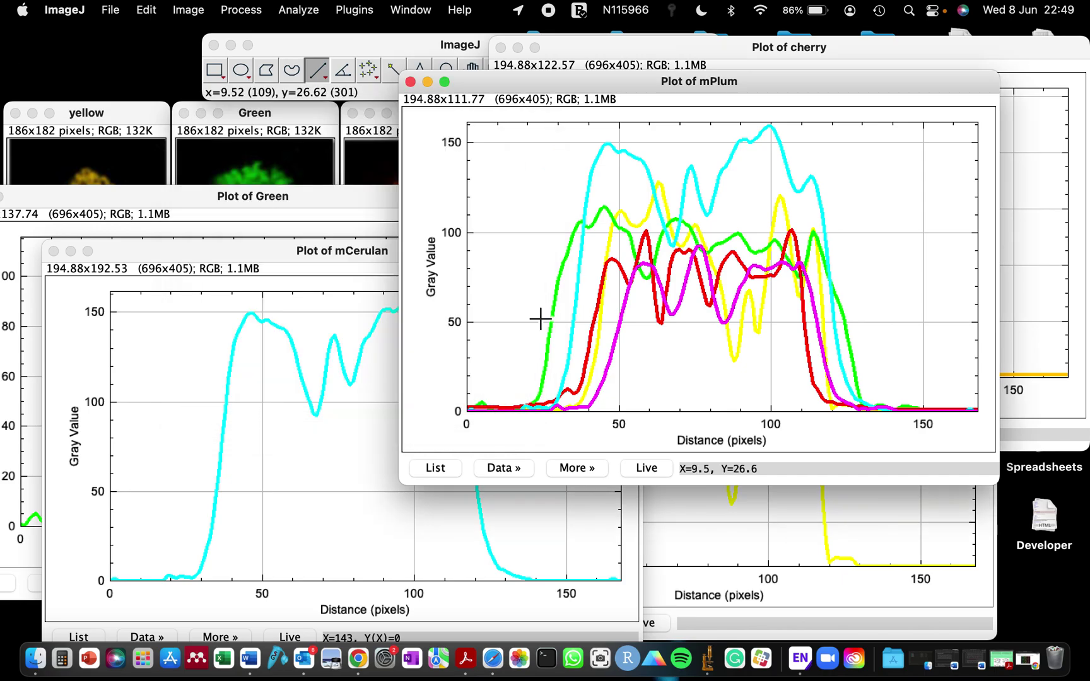
# - Enlarge the combined mPlum plot window and reposition it in front of the yellow image
pyautogui.click(446, 82)
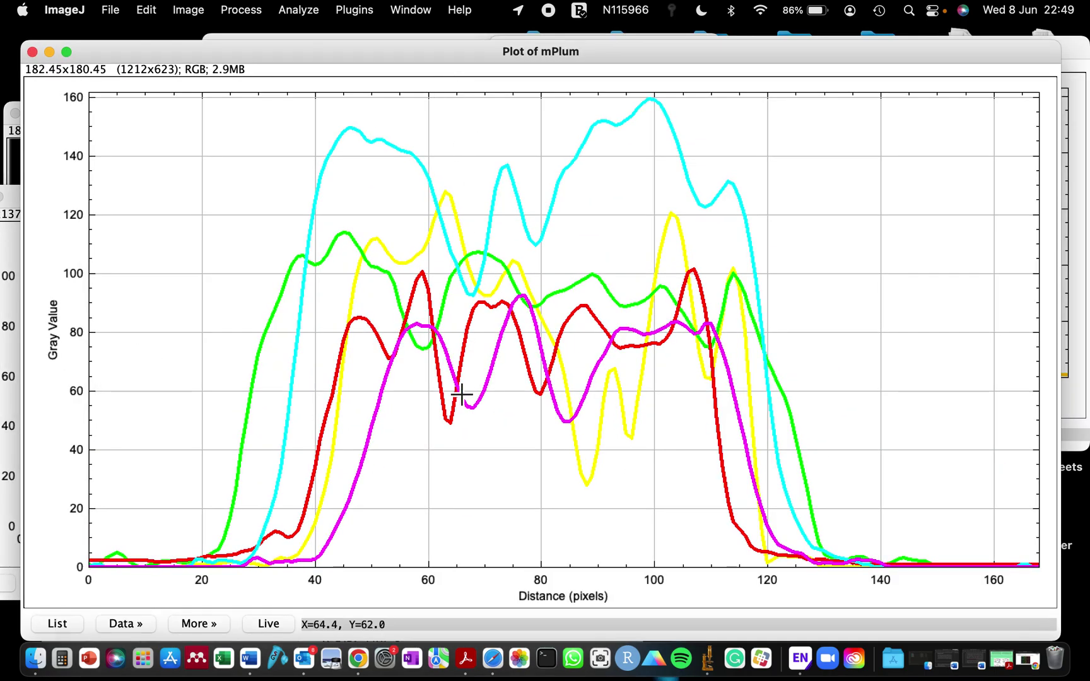
pyautogui.moveTo(147, 49); pyautogui.dragTo(290, 50)
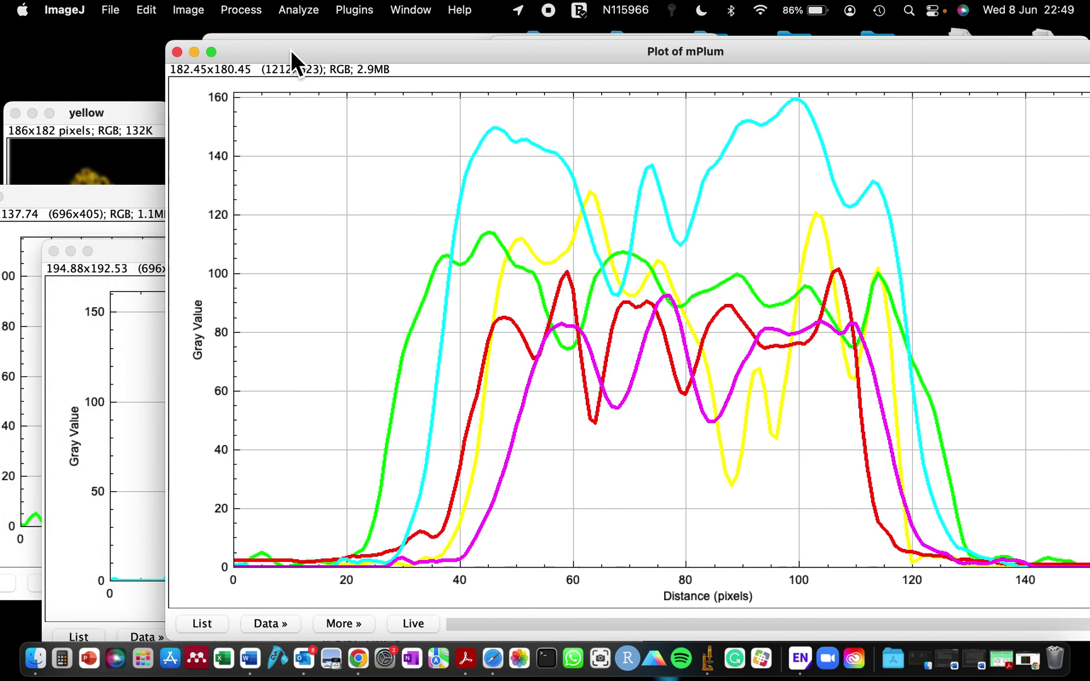
pyautogui.click(91, 112)
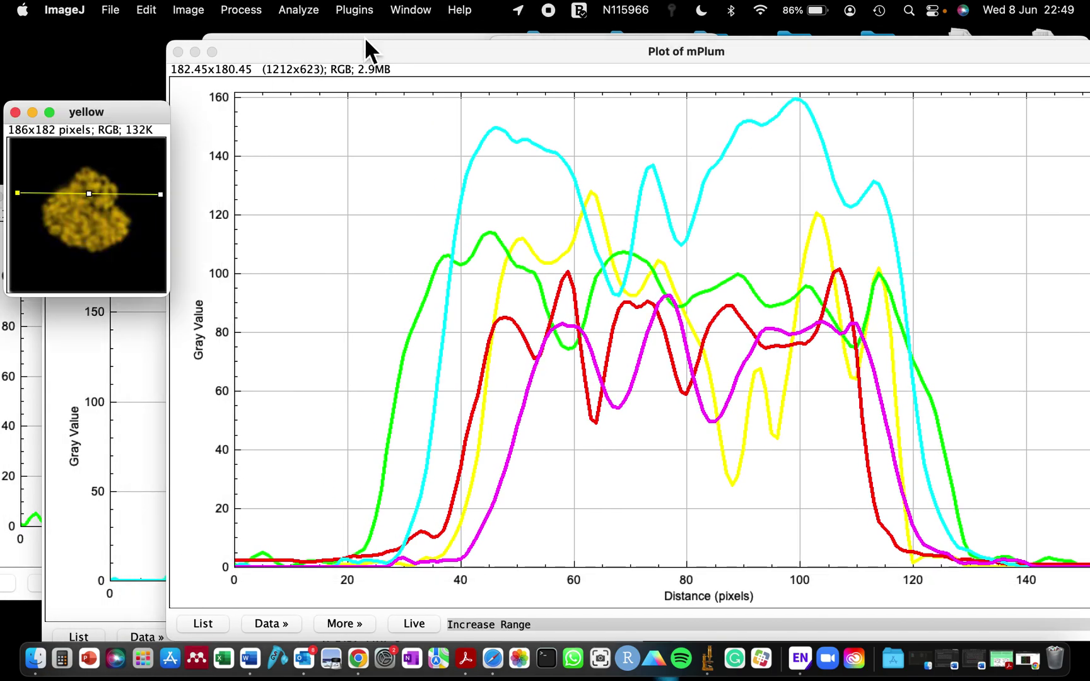
pyautogui.click(341, 50)
pyautogui.moveTo(357, 50); pyautogui.dragTo(273, 29)
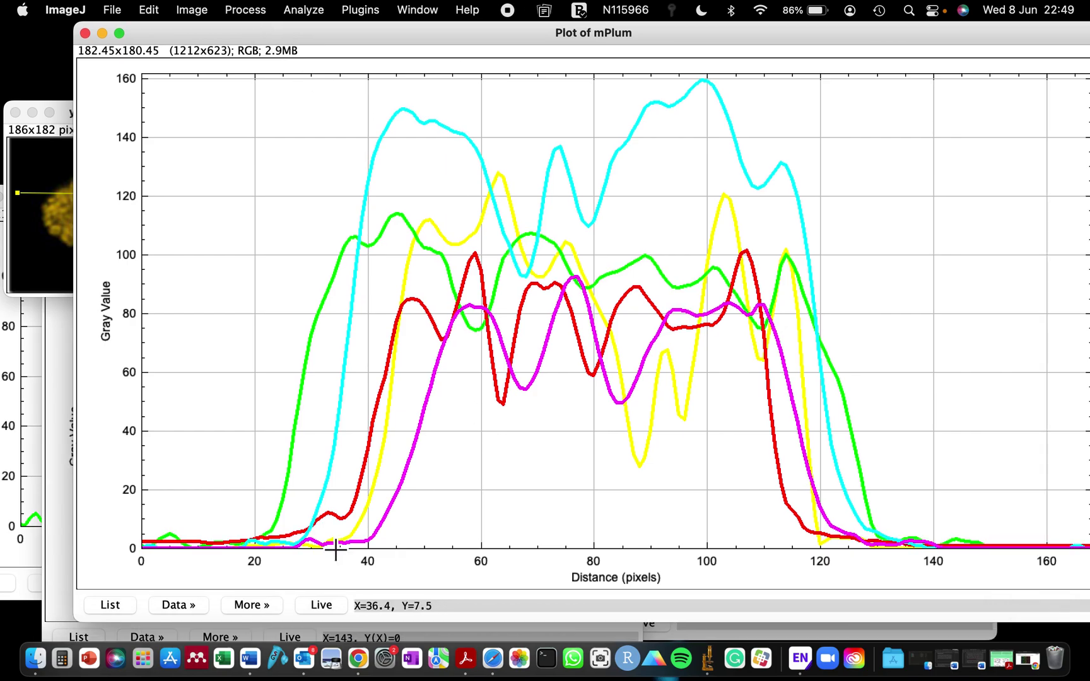
# - Set the mPlum plot's axis number and label font sizes to 20 and make the labels bold
pyautogui.click(264, 605)
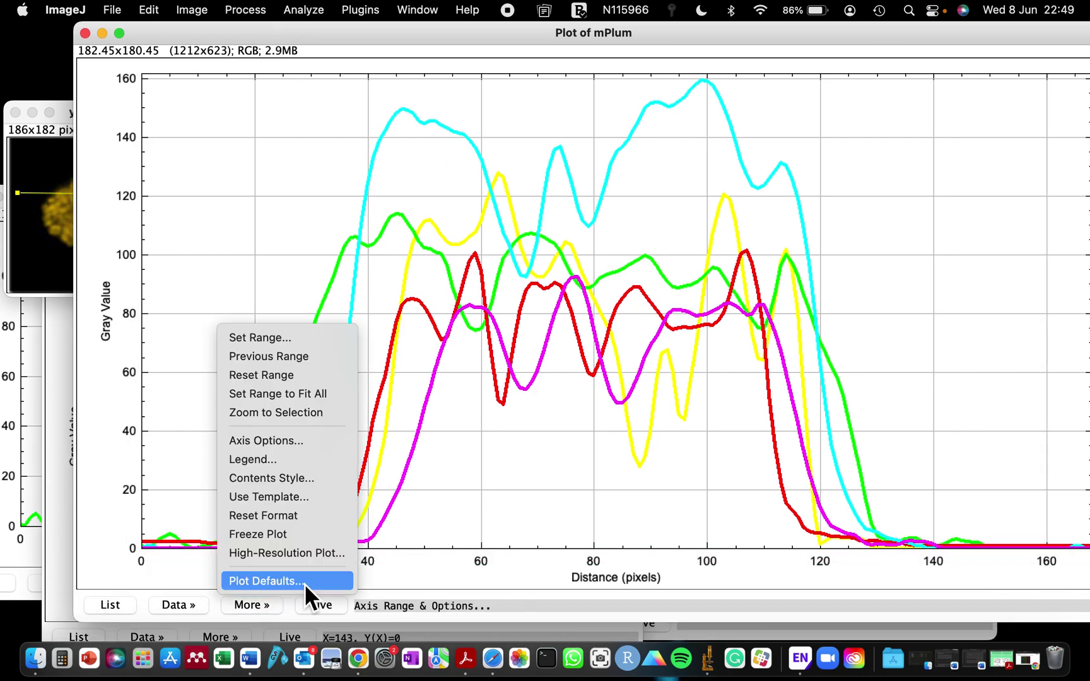
pyautogui.click(630, 335)
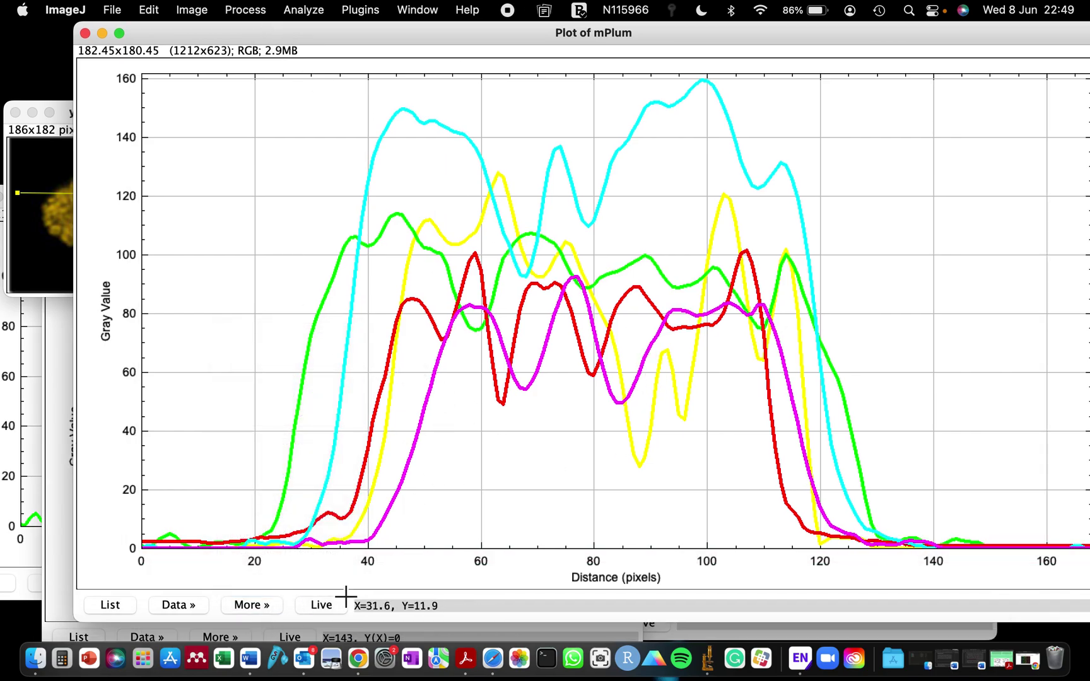
pyautogui.click(261, 603)
pyautogui.click(261, 603)
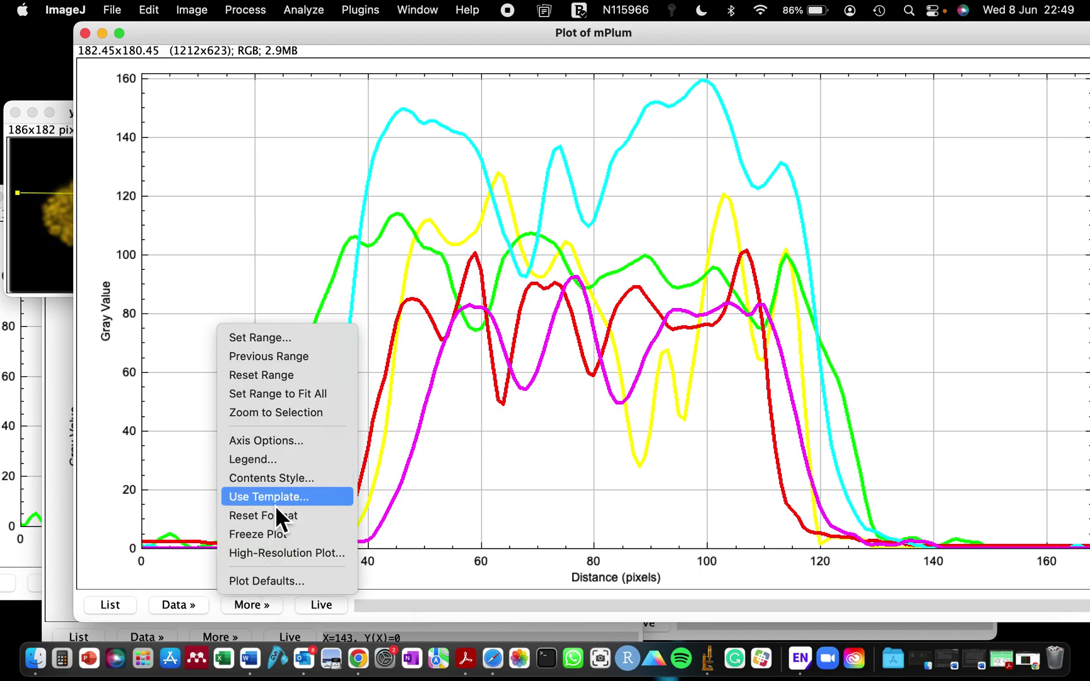
pyautogui.click(266, 441)
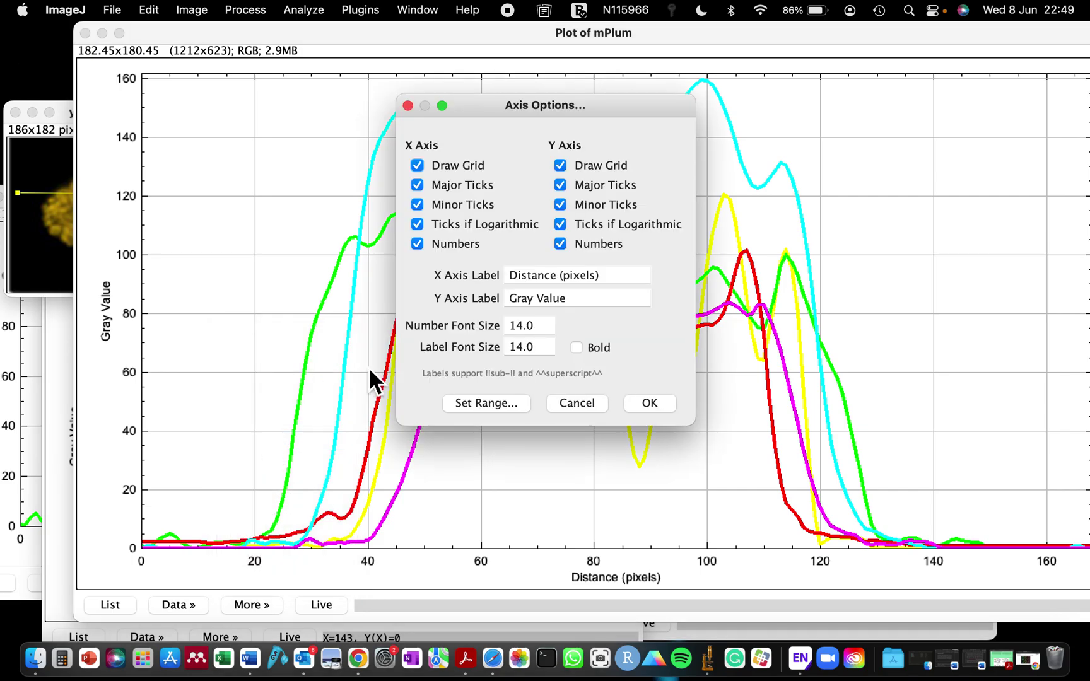
pyautogui.click(544, 331)
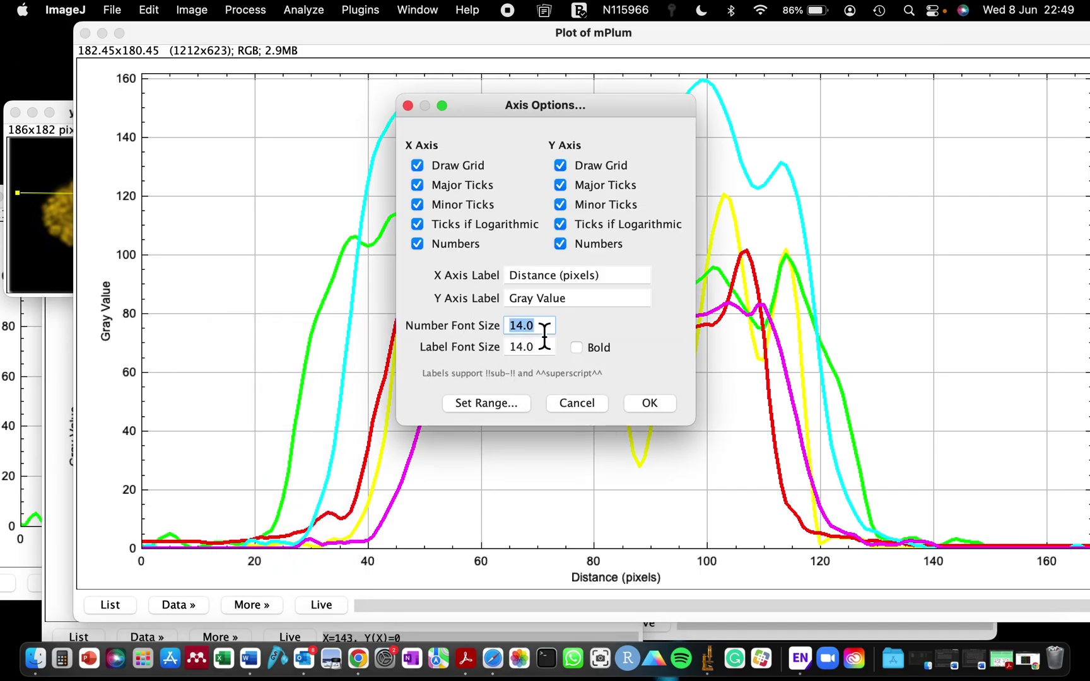
pyautogui.write('20')
pyautogui.click(545, 347)
pyautogui.write('20')
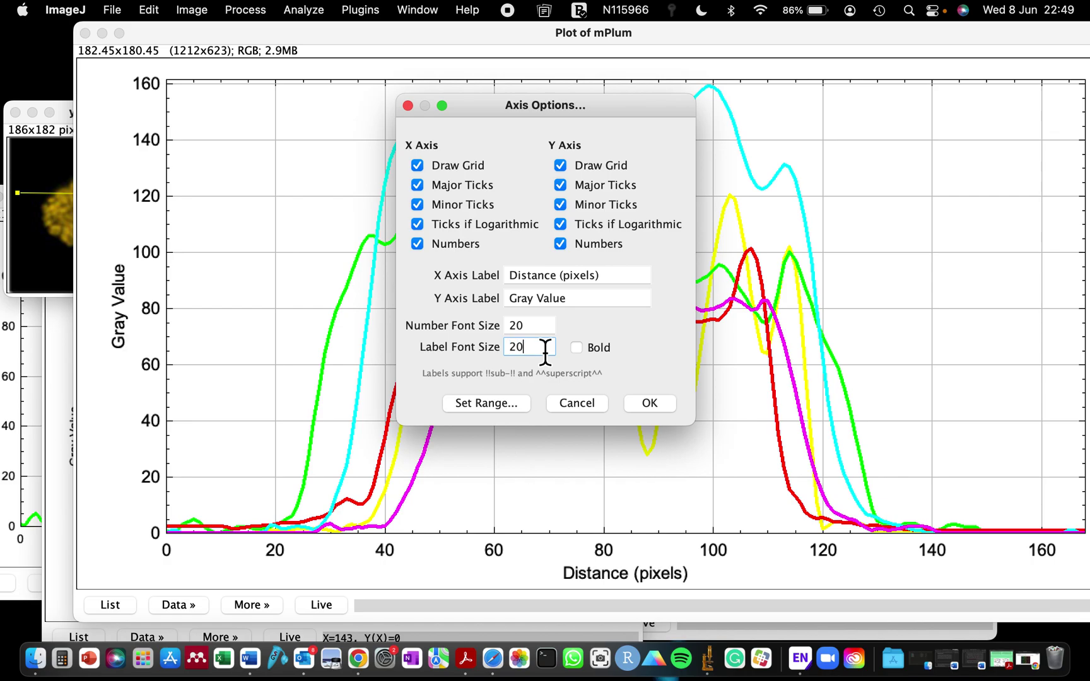
pyautogui.click(577, 349)
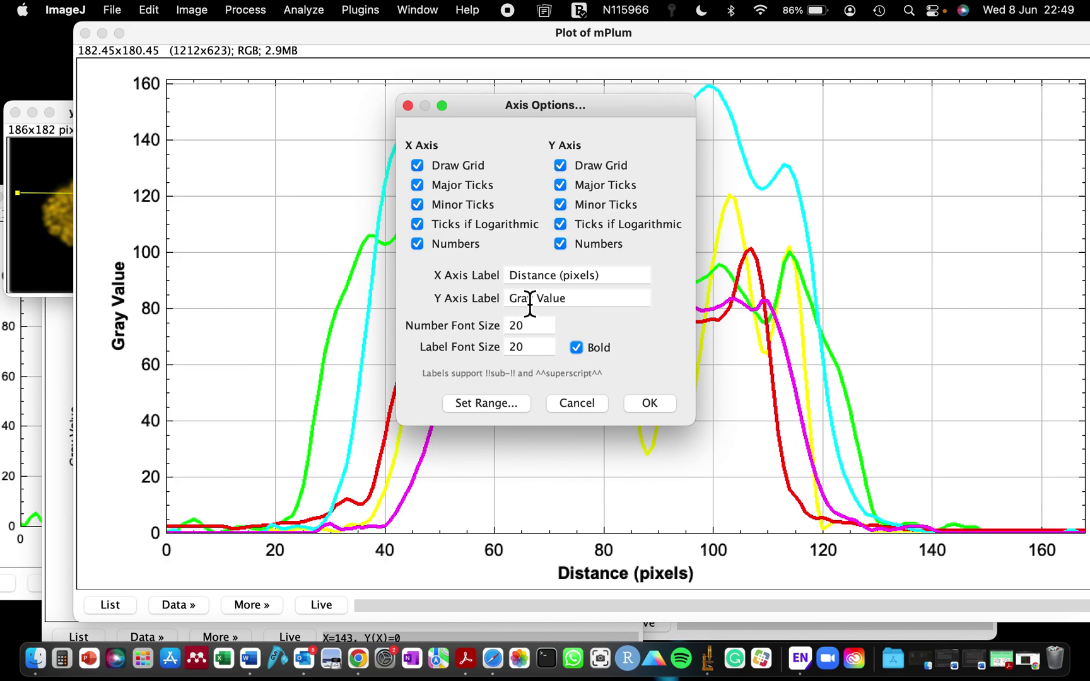
# - Rename the mPlum plot's Y axis label to "intensity" and apply the axis options
pyautogui.click(586, 306)
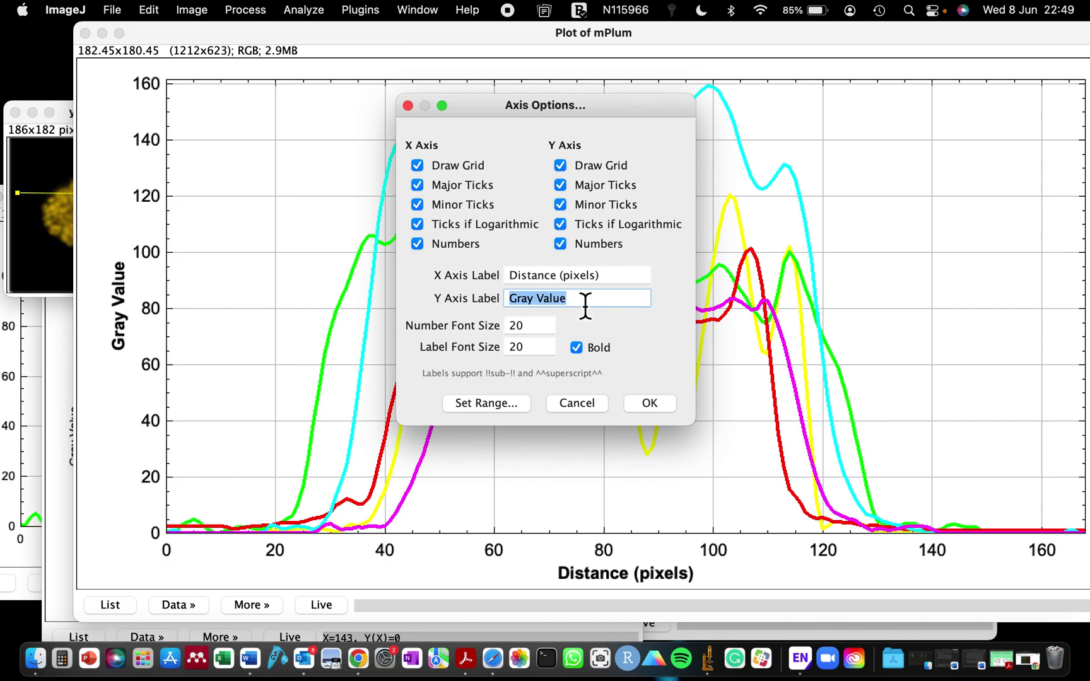
pyautogui.write('intes')
pyautogui.press('BackSpace')
pyautogui.write('nsity')
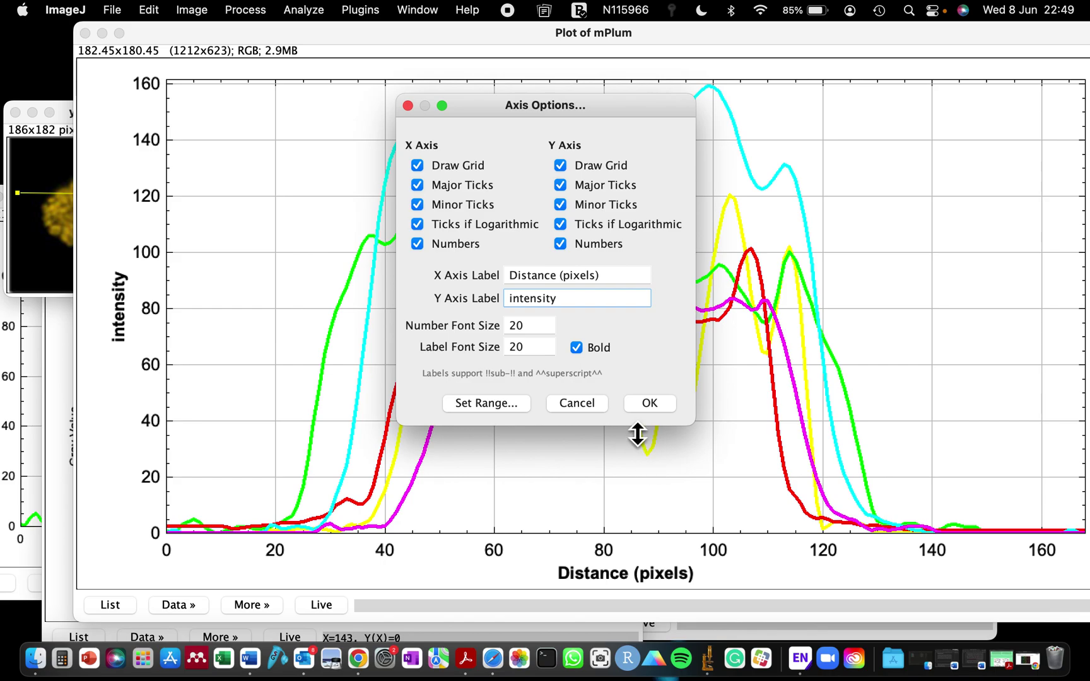
pyautogui.click(640, 404)
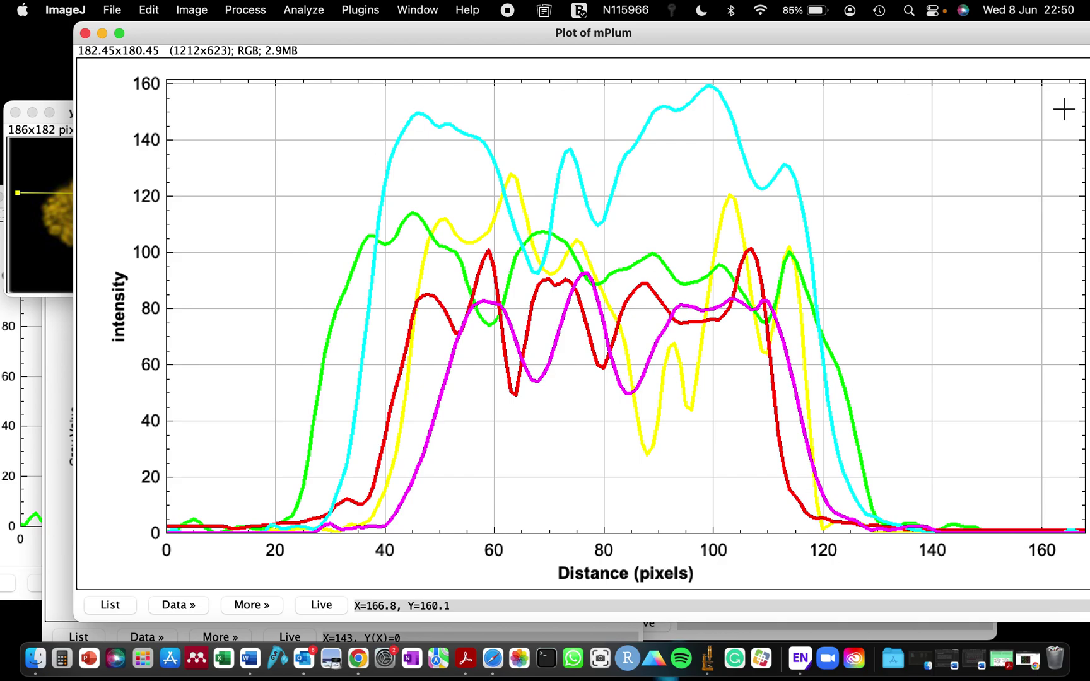
# - In the mPlum plot's axis options, turn off the Y axis grid, major ticks, minor ticks and logarithmic ticks, keeping its numbers
pyautogui.click(260, 610)
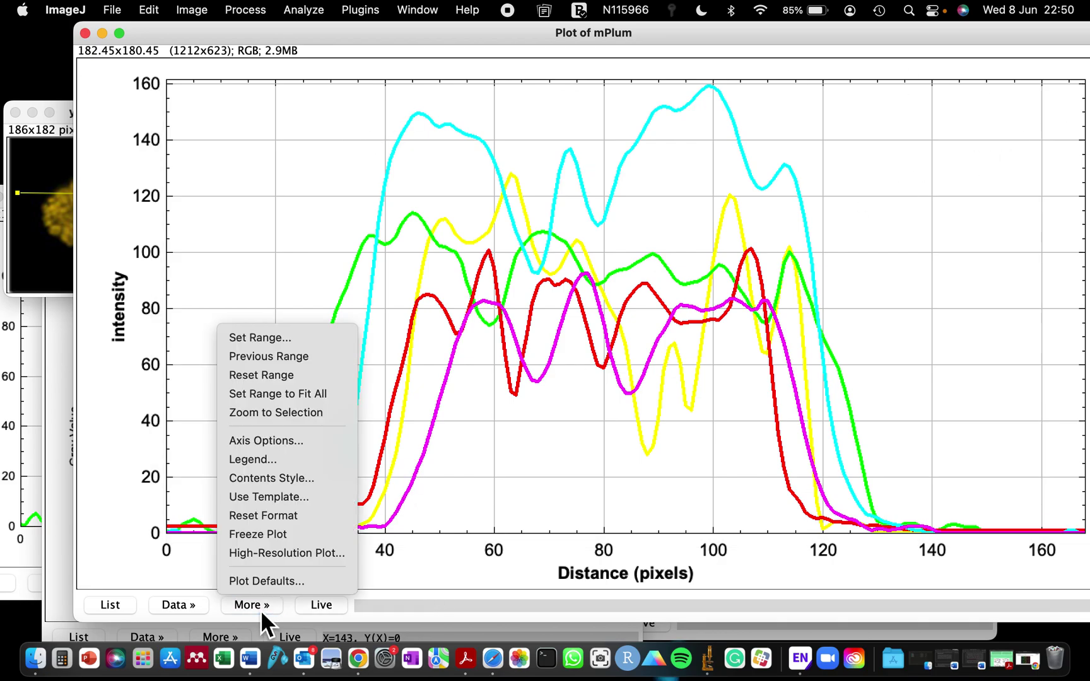
pyautogui.click(267, 447)
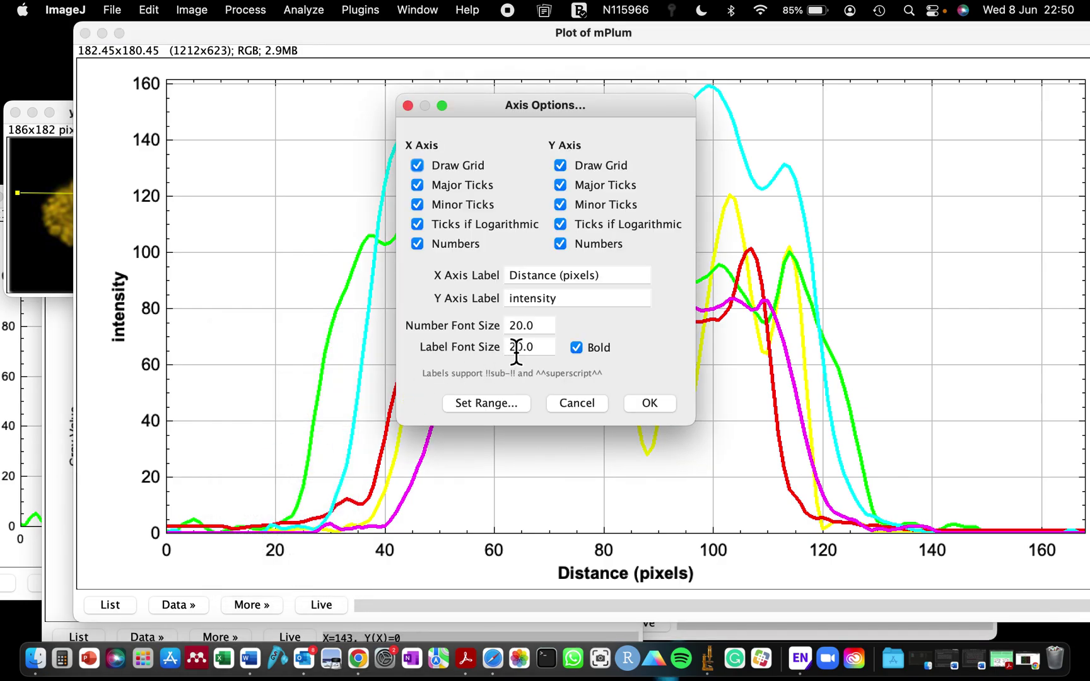
pyautogui.click(566, 162)
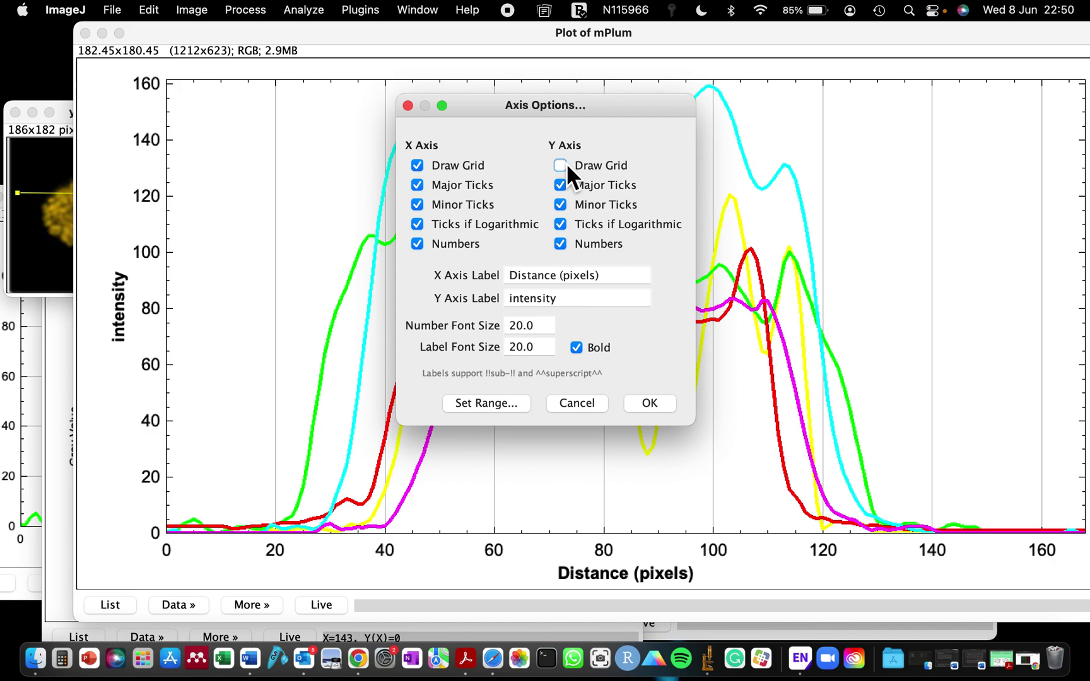
pyautogui.moveTo(556, 120)
pyautogui.mouseDown()
pyautogui.moveTo(306, 157)
pyautogui.moveTo(267, 208)
pyautogui.mouseUp()
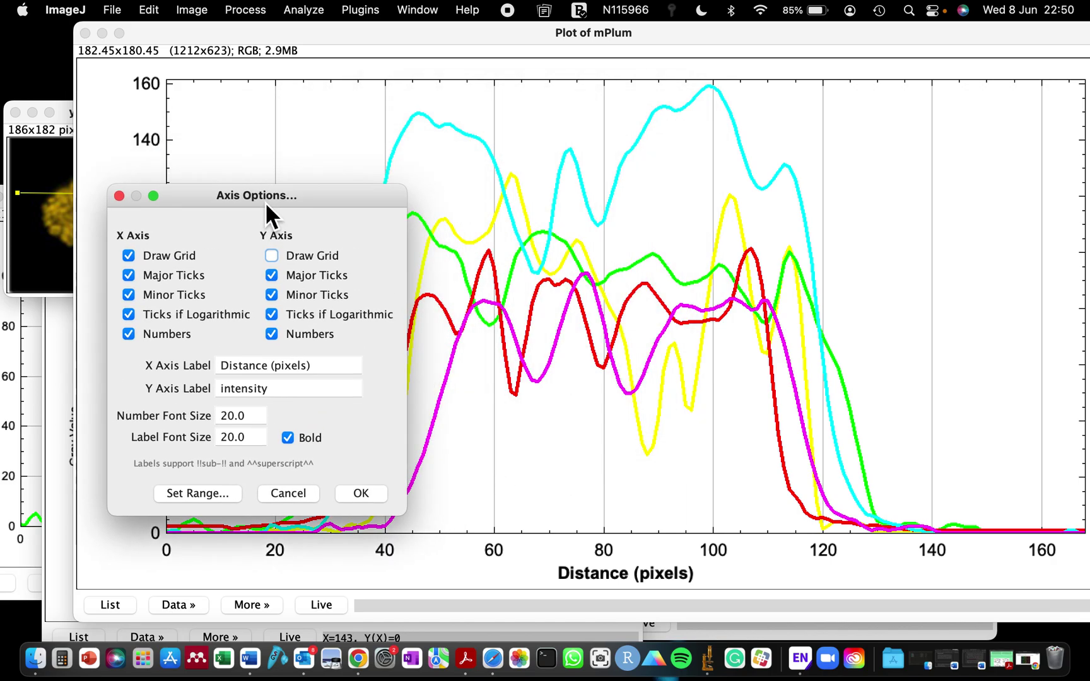
pyautogui.click(275, 259)
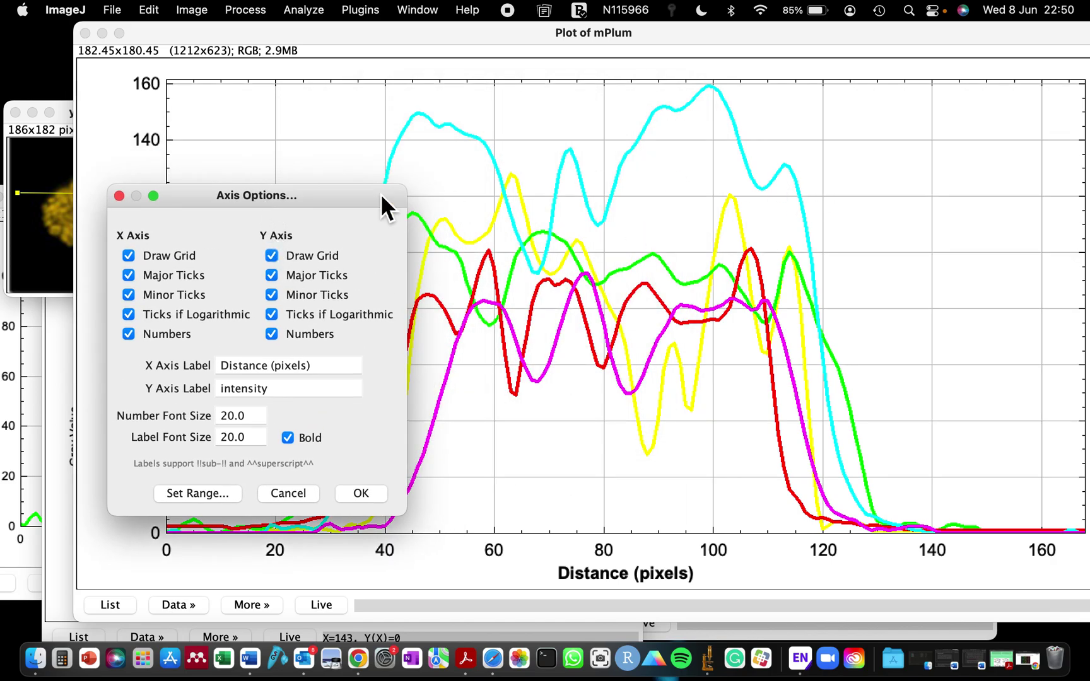
pyautogui.click(275, 253)
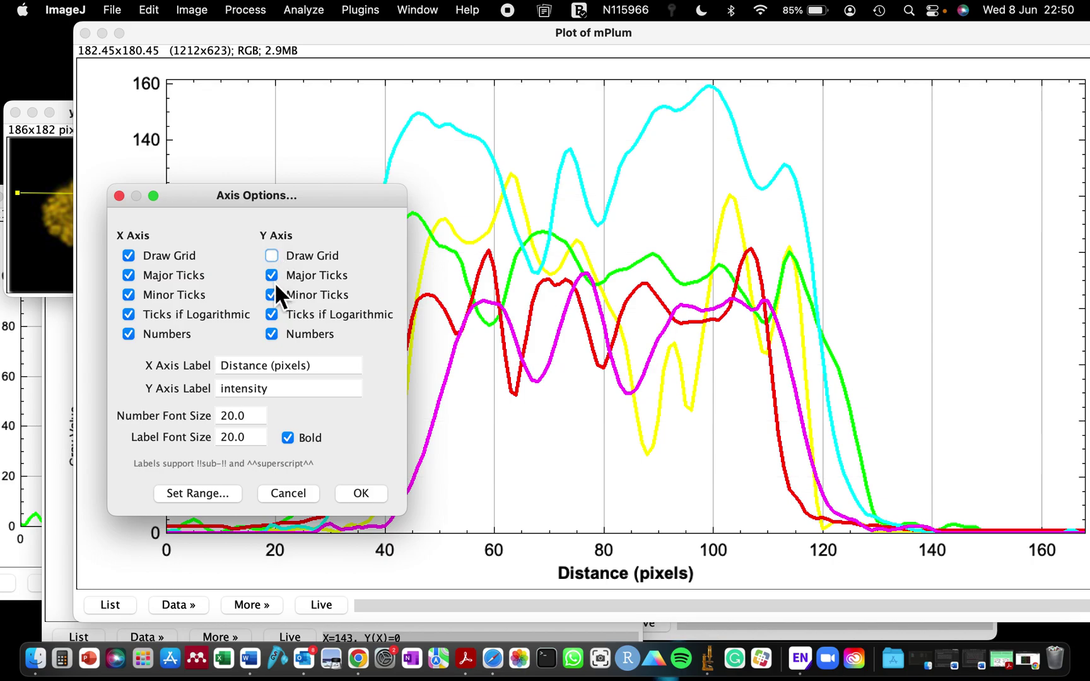
pyautogui.click(273, 332)
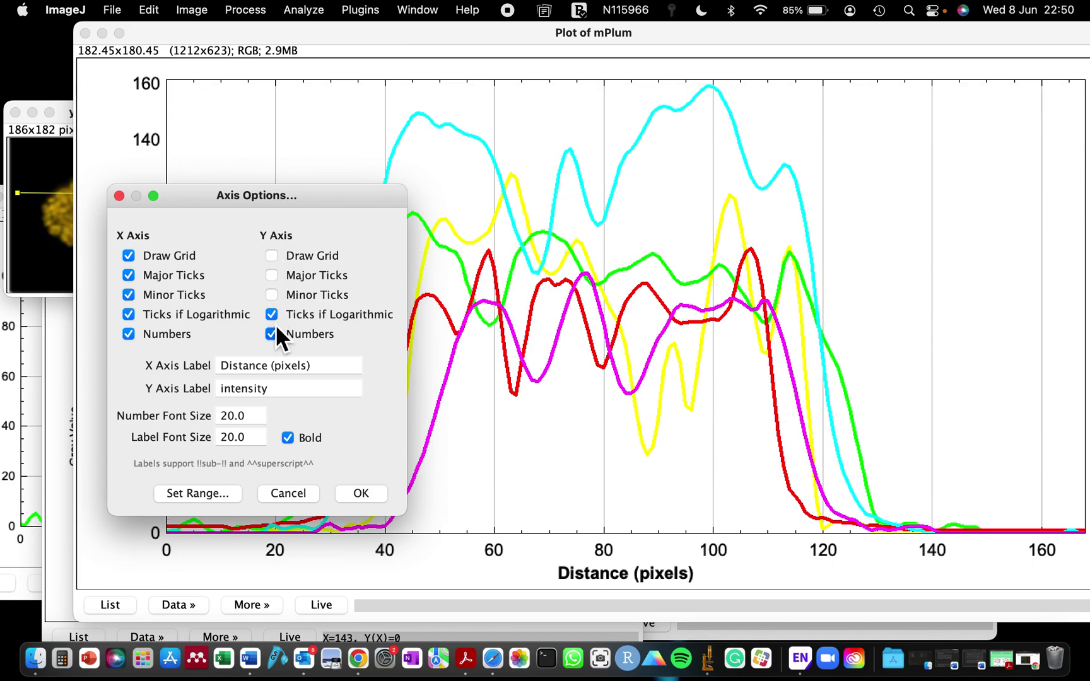
pyautogui.click(272, 334)
# - Turn off the X axis grid, major ticks, minor ticks and logarithmic ticks as well, and apply the axis options
pyautogui.click(133, 311)
pyautogui.click(132, 294)
pyautogui.click(132, 275)
pyautogui.click(132, 259)
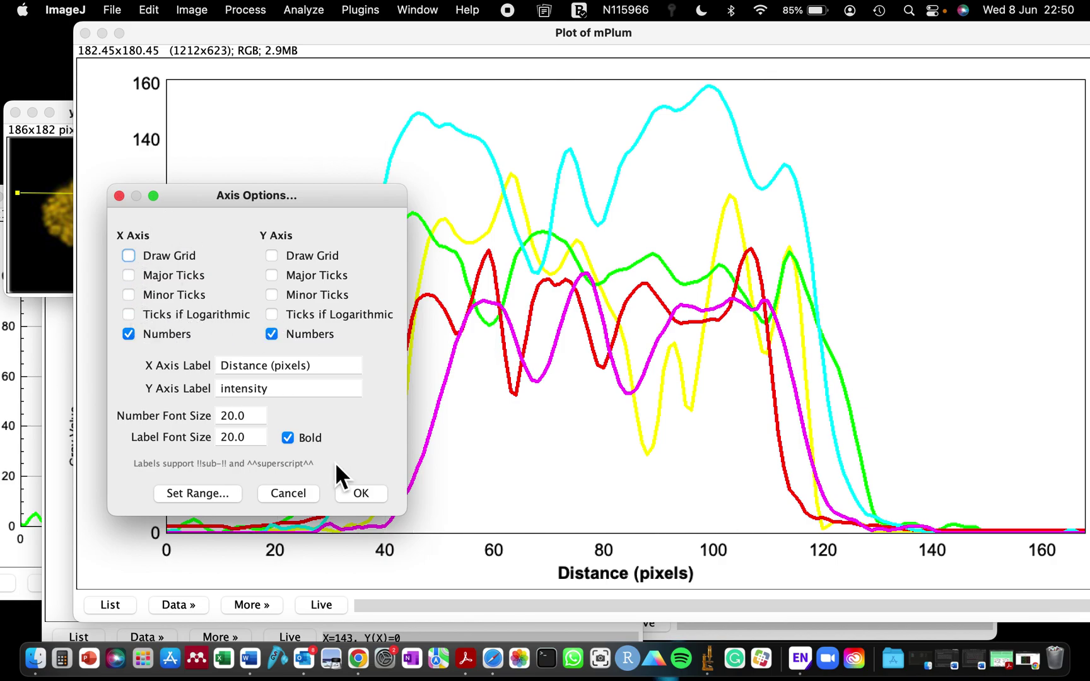
pyautogui.click(360, 498)
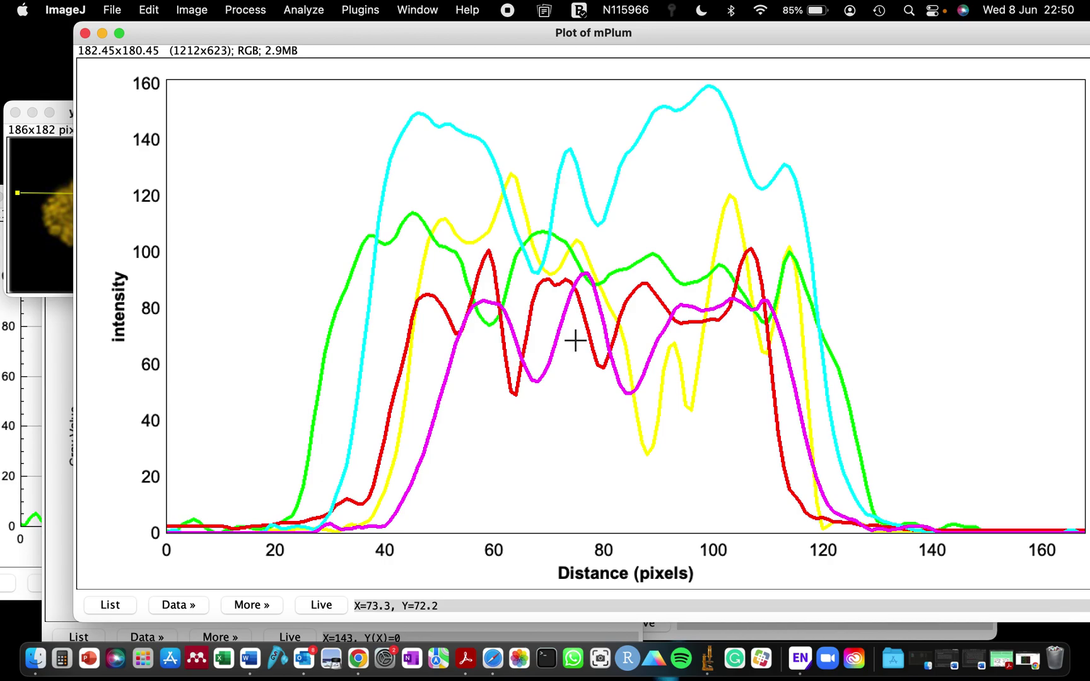
# - Freeze the combined mPlum plot
pyautogui.click(266, 605)
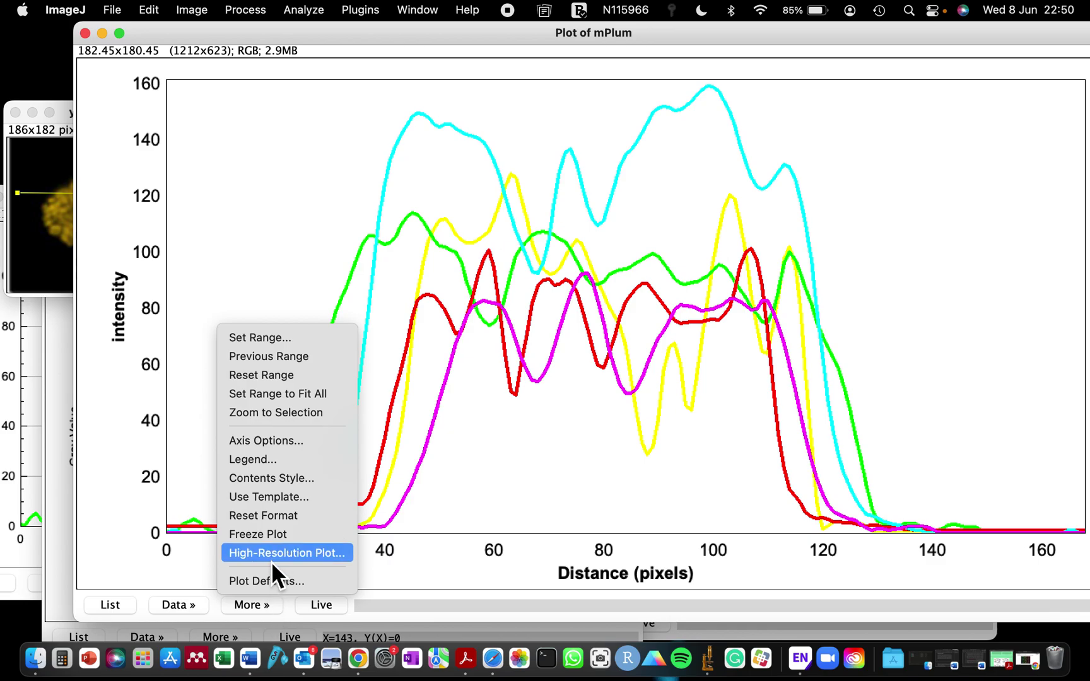
pyautogui.click(270, 543)
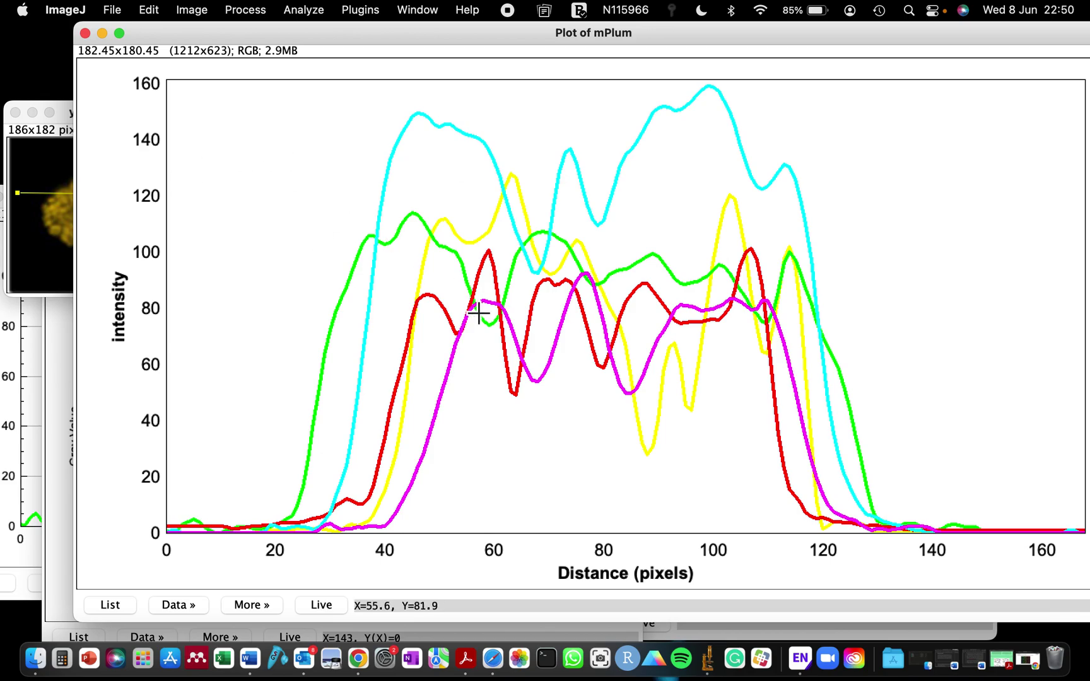
pyautogui.click(269, 608)
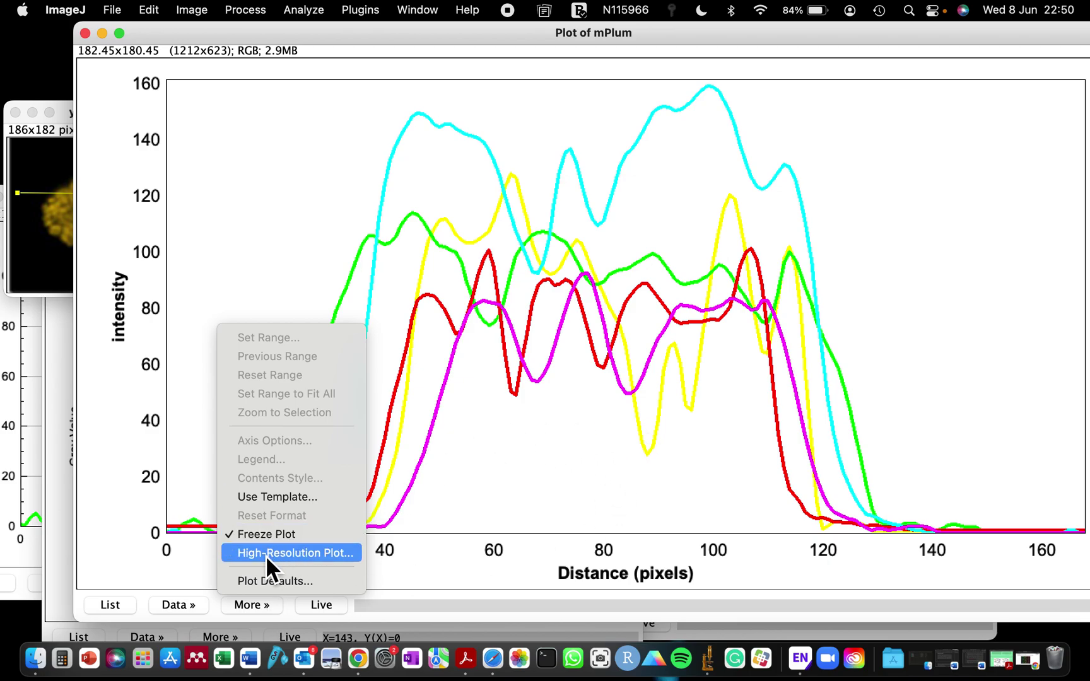
pyautogui.click(502, 524)
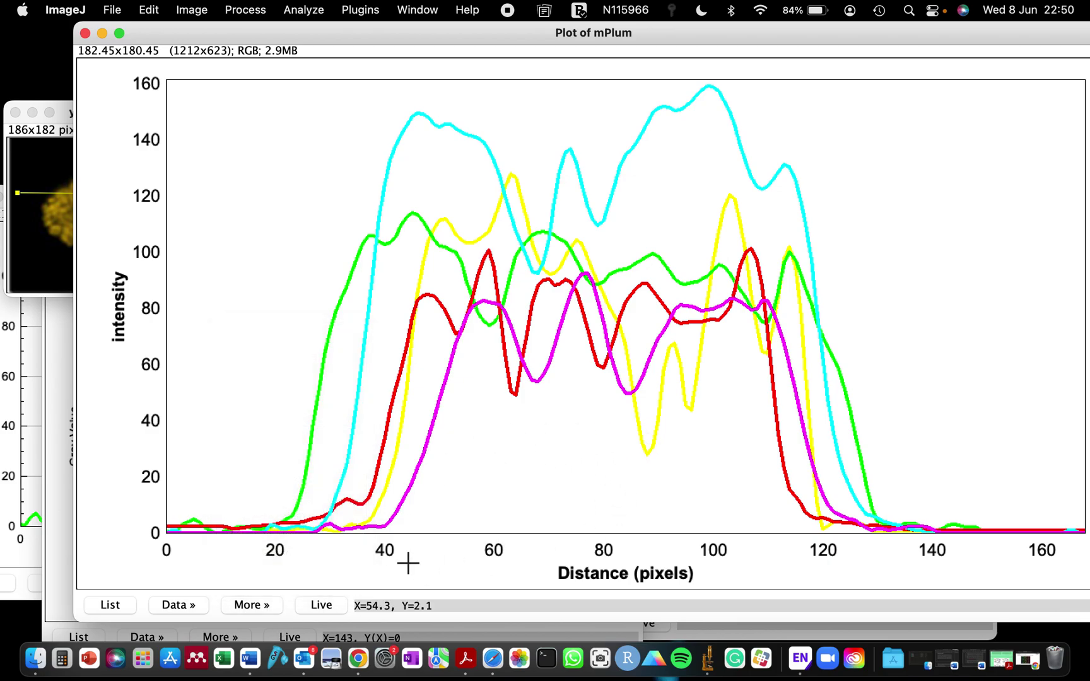
# - Create a high-resolution plot titled "Plot of mPlum_HiRes" with scale factor 4.0 and enlarge its window
pyautogui.click(261, 606)
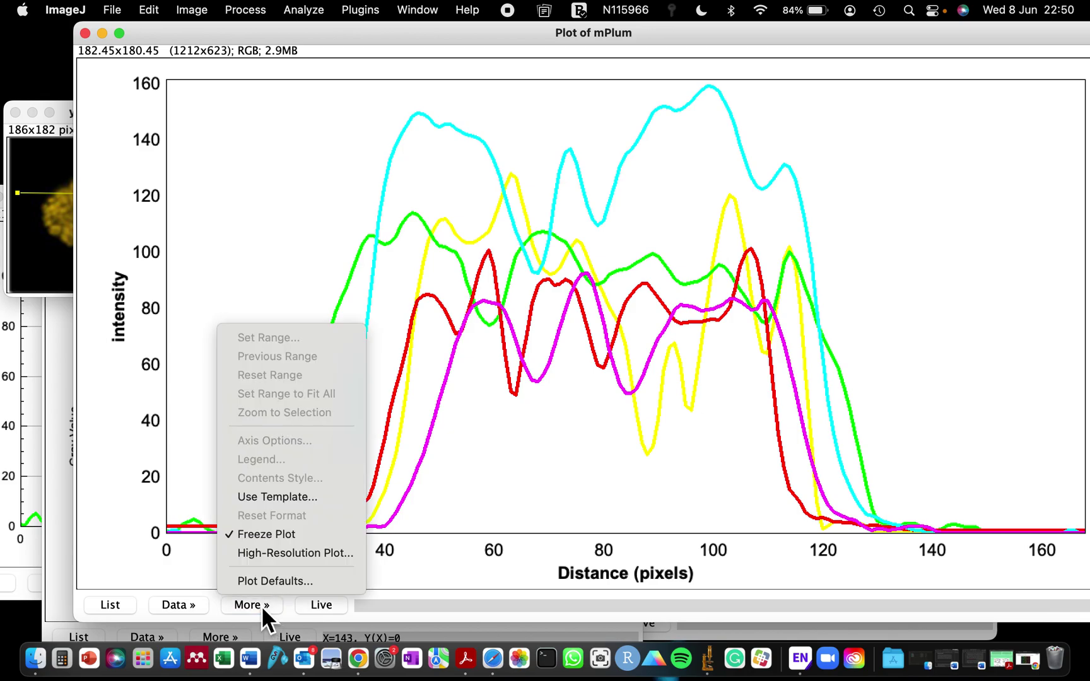
pyautogui.click(263, 552)
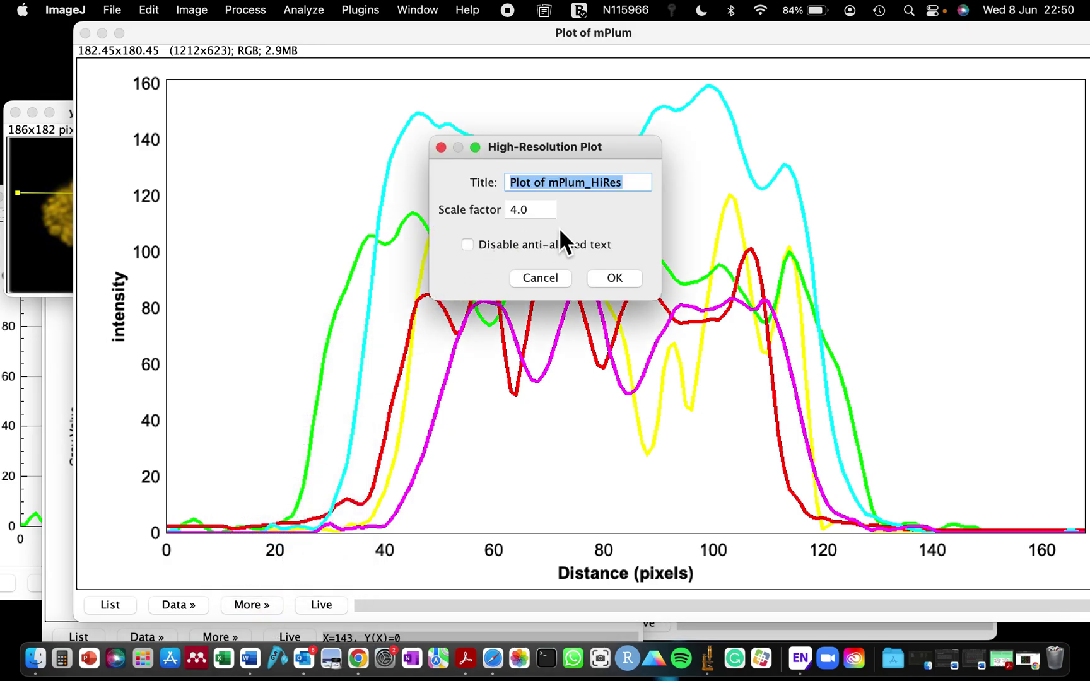
pyautogui.click(622, 278)
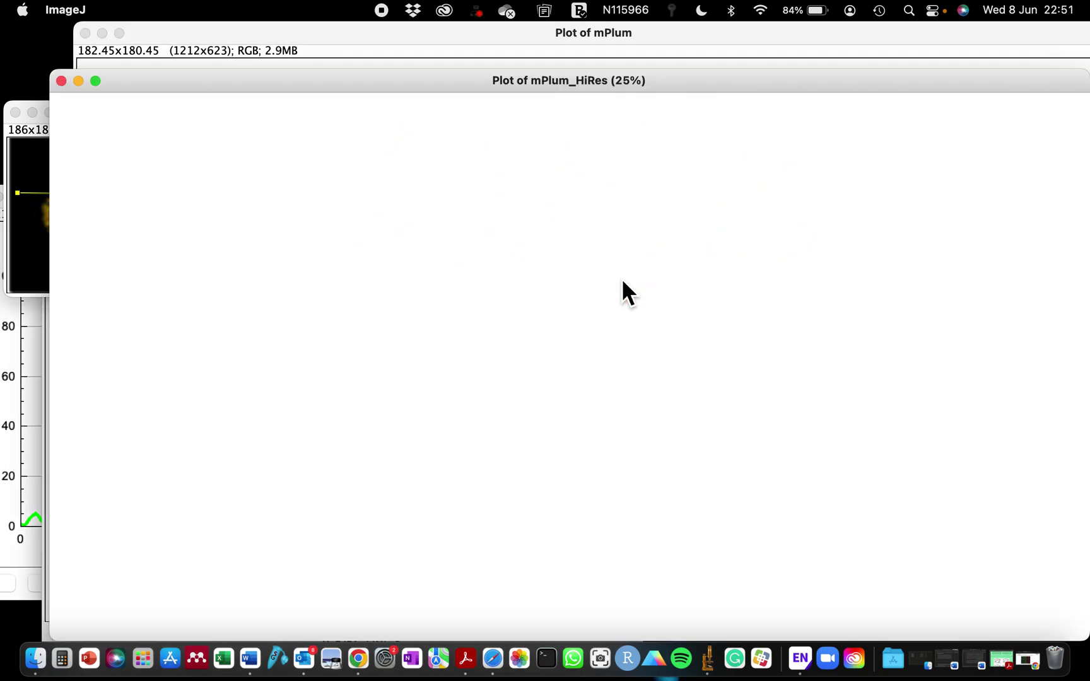
pyautogui.click(96, 81)
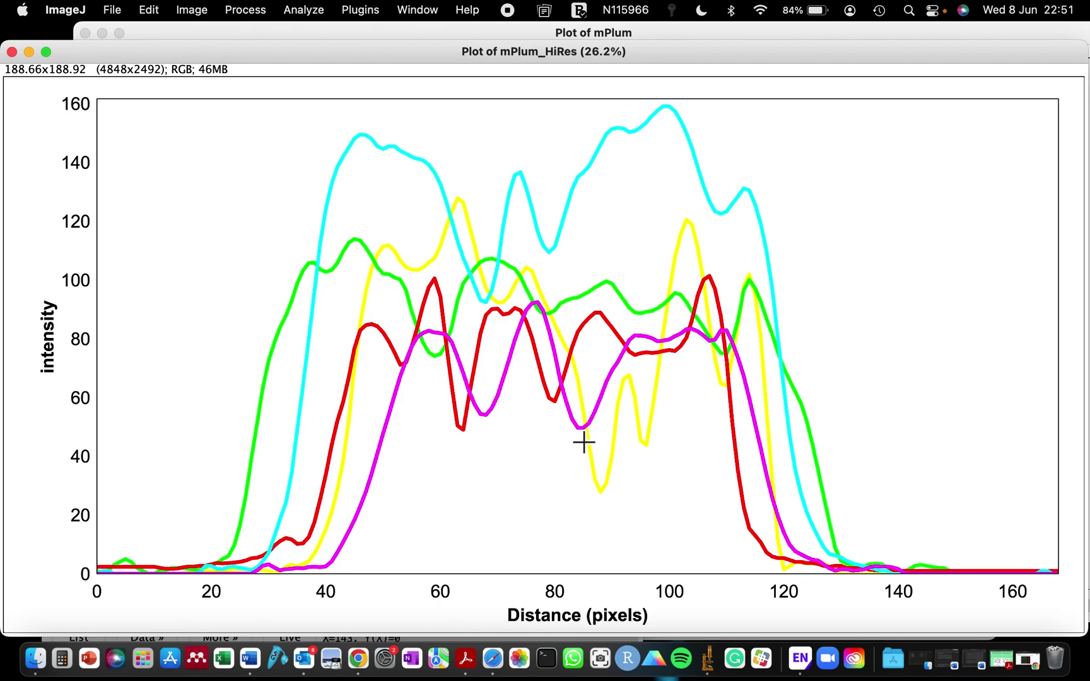
# - Bring the original mPlum plot forward and save its data as intensity.csv in the Downloads folder
pyautogui.click(258, 33)
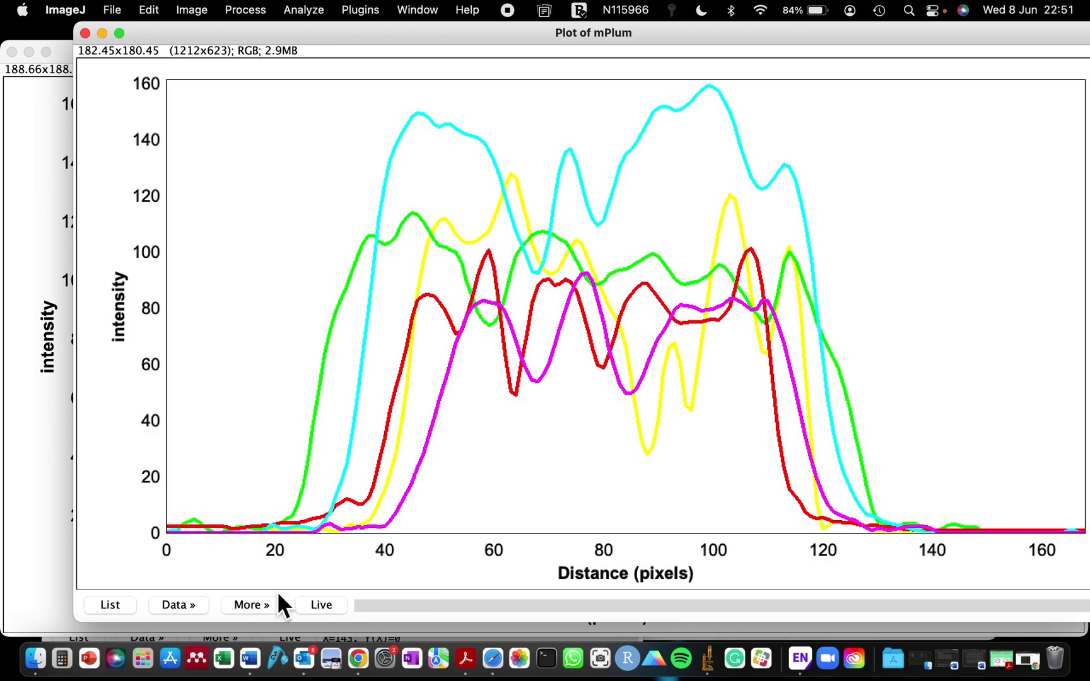
pyautogui.click(189, 608)
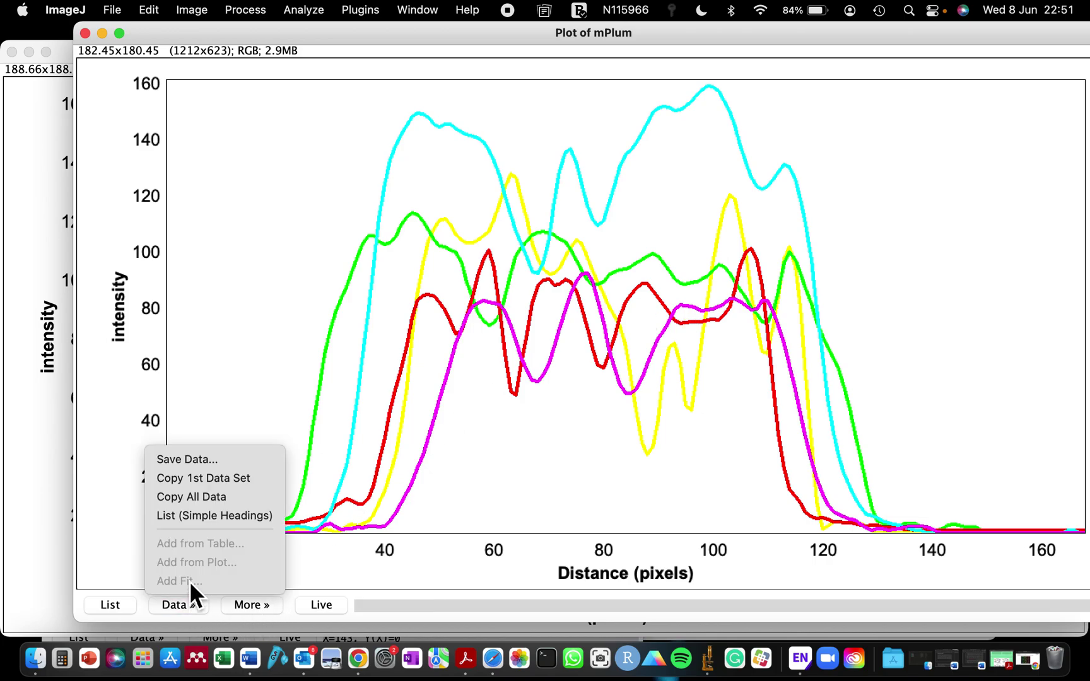
pyautogui.click(188, 465)
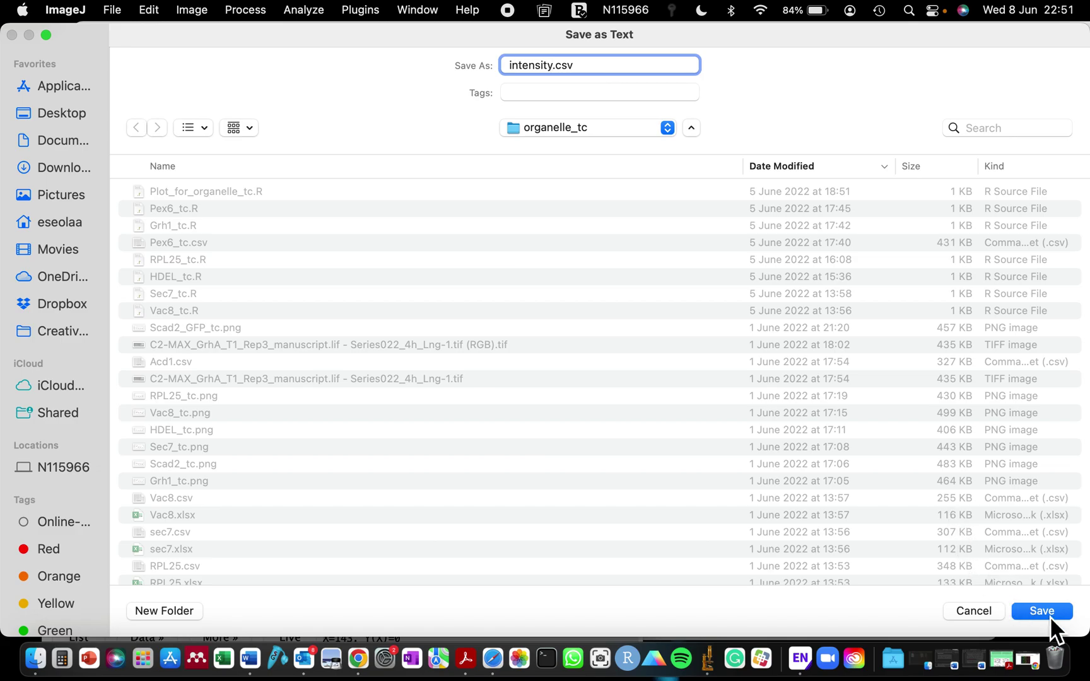
pyautogui.click(54, 117)
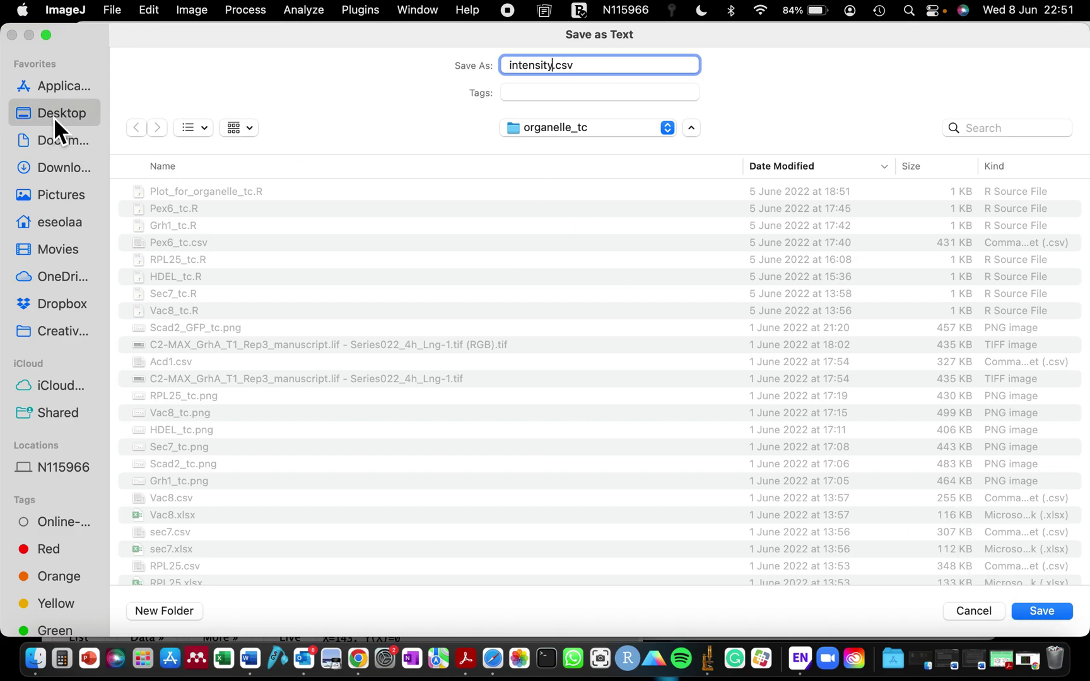
pyautogui.click(69, 168)
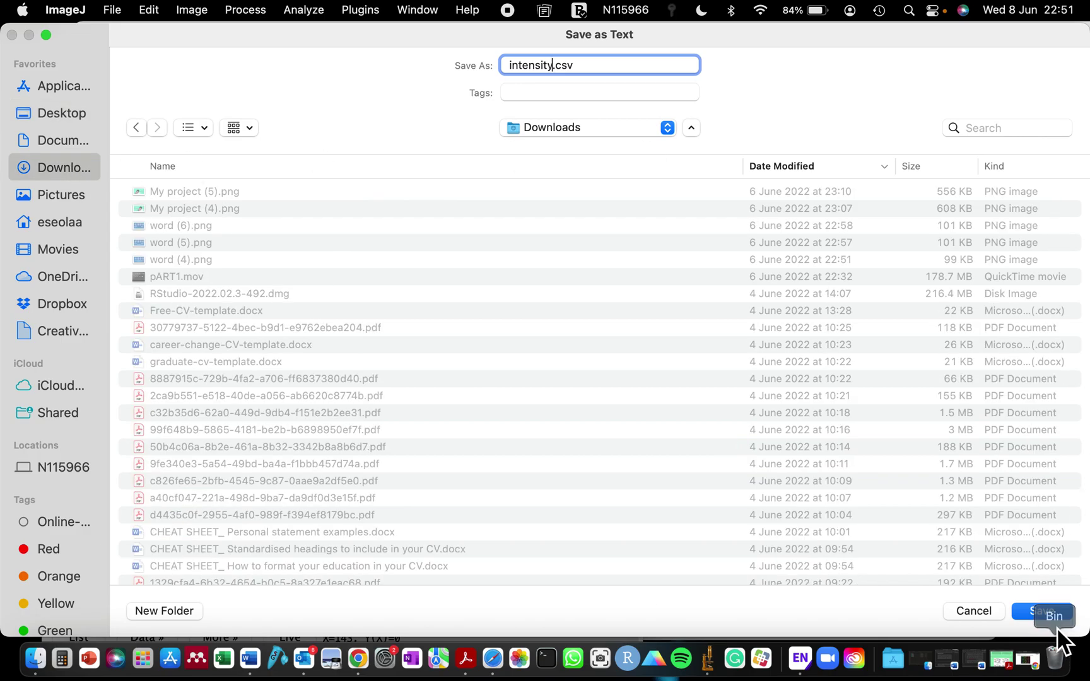
pyautogui.press('Return')
# - Switch to Finder, locate intensity.csv in the Downloads folder and open it with Microsoft Excel
pyautogui.click(36, 658)
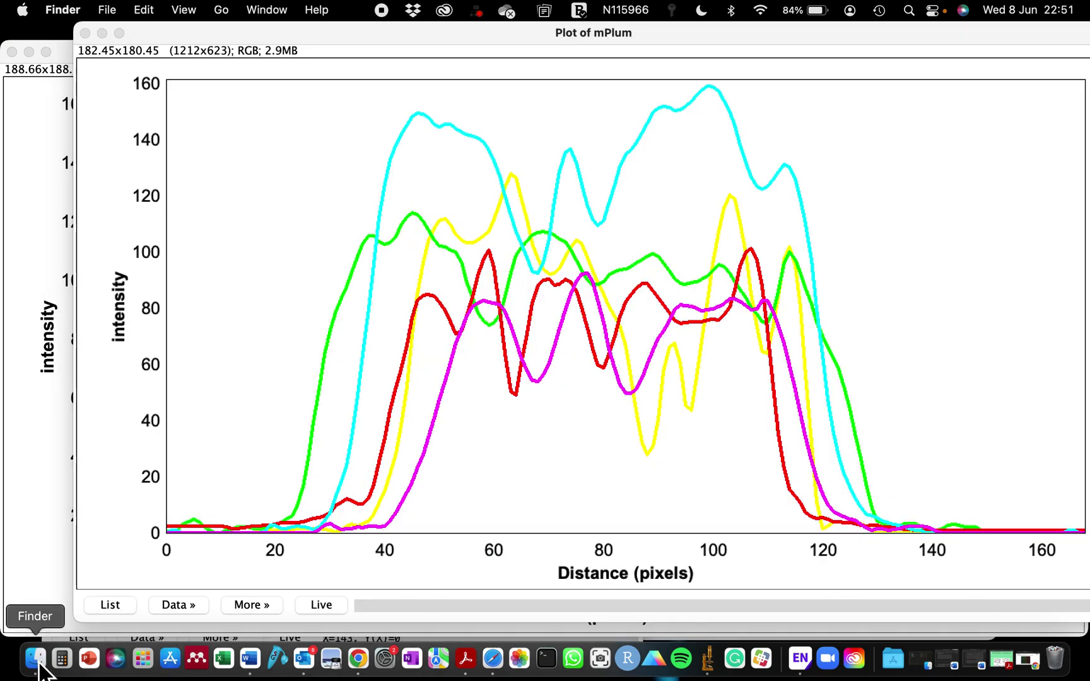
pyautogui.click(52, 237)
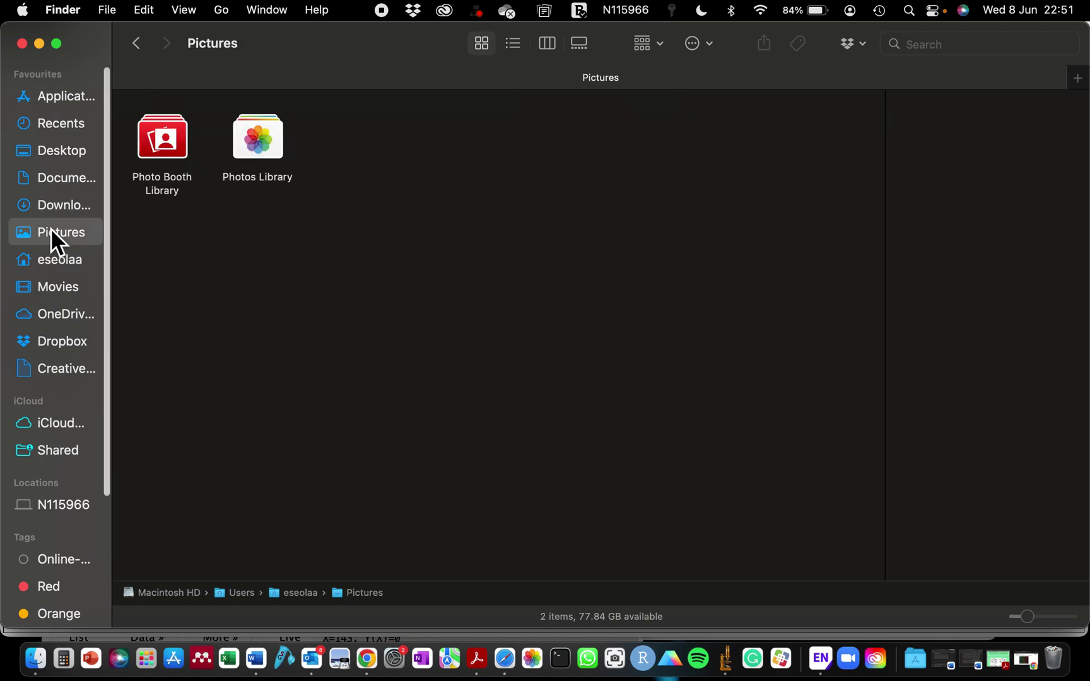
pyautogui.click(61, 317)
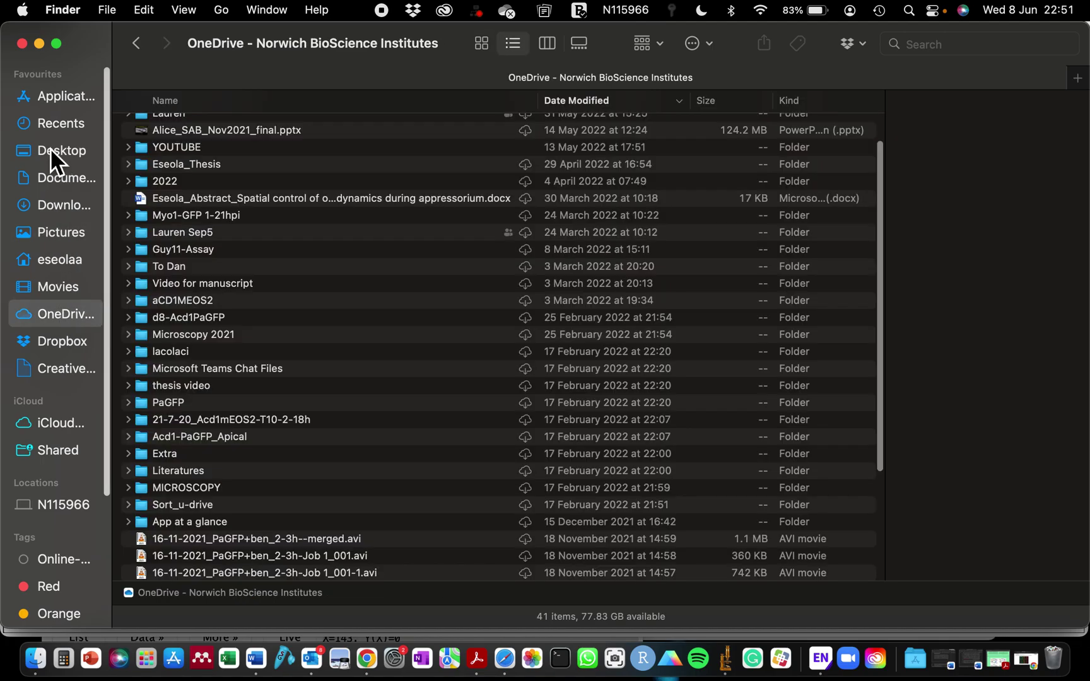
pyautogui.click(50, 149)
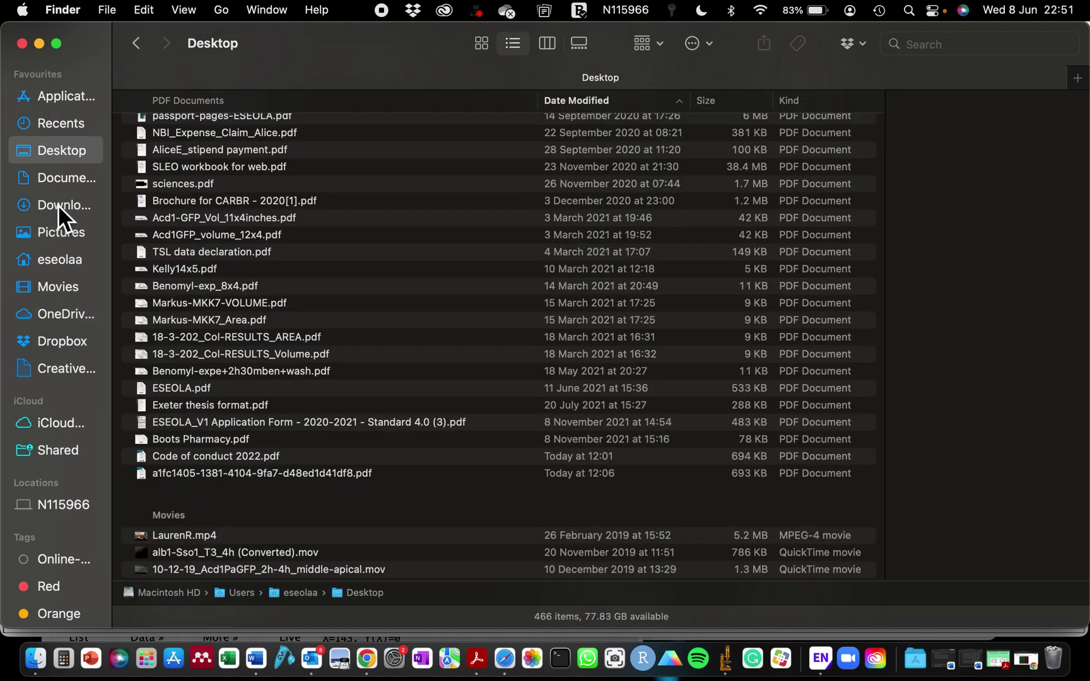
pyautogui.click(57, 205)
pyautogui.click(169, 126)
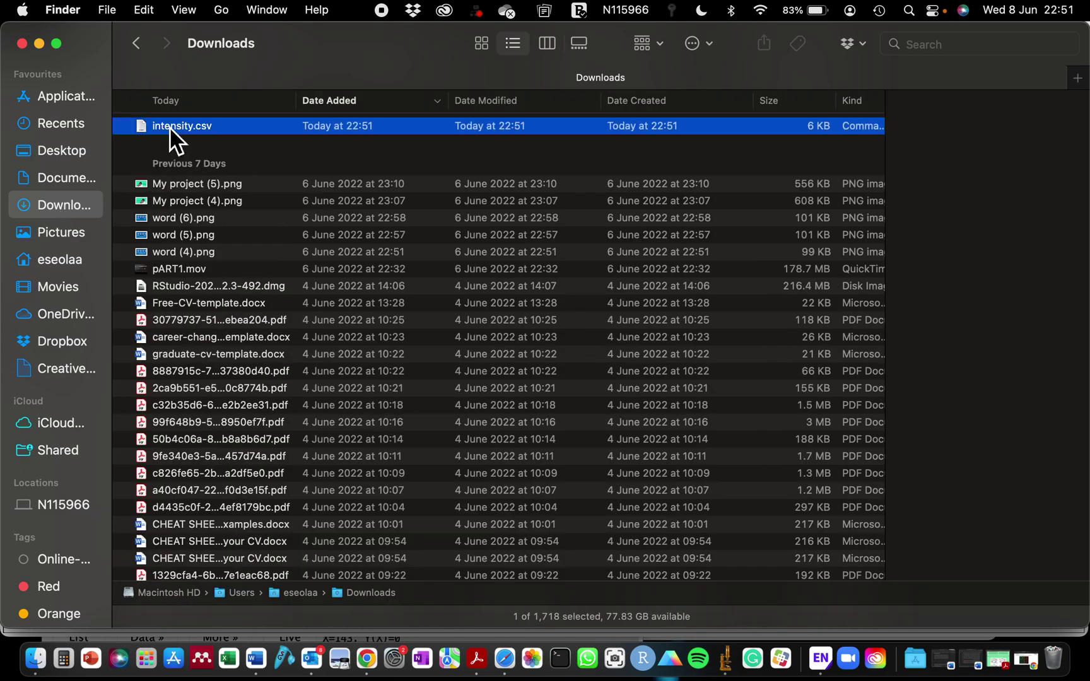
pyautogui.rightClick(170, 126)
pyautogui.moveTo(234, 161)
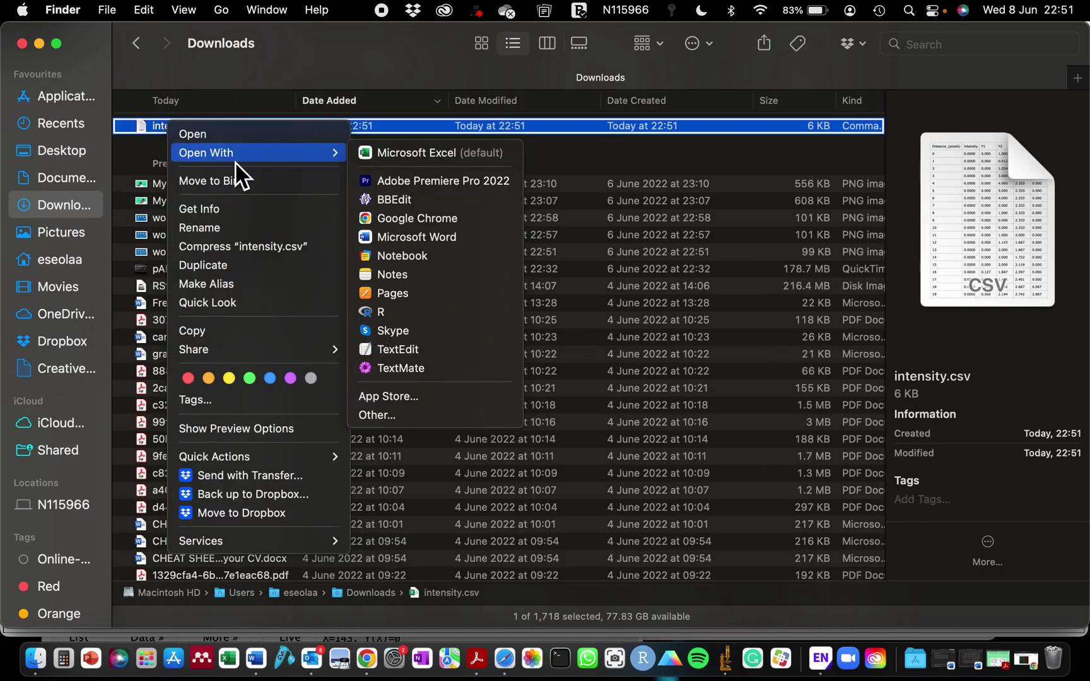
pyautogui.click(409, 153)
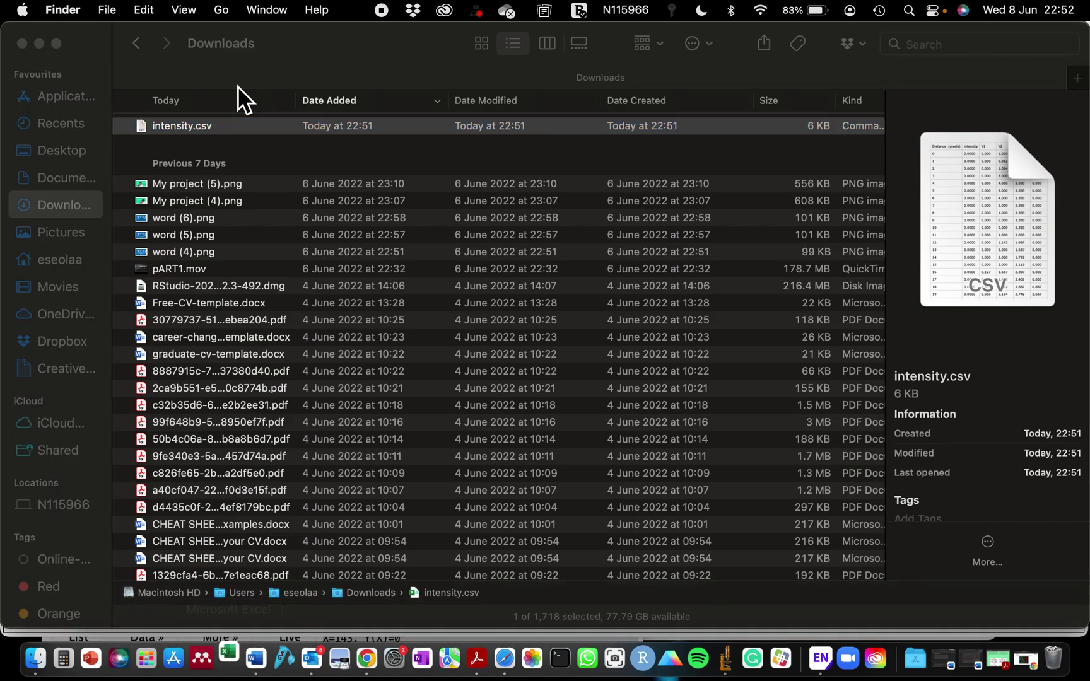
pyautogui.click(215, 132)
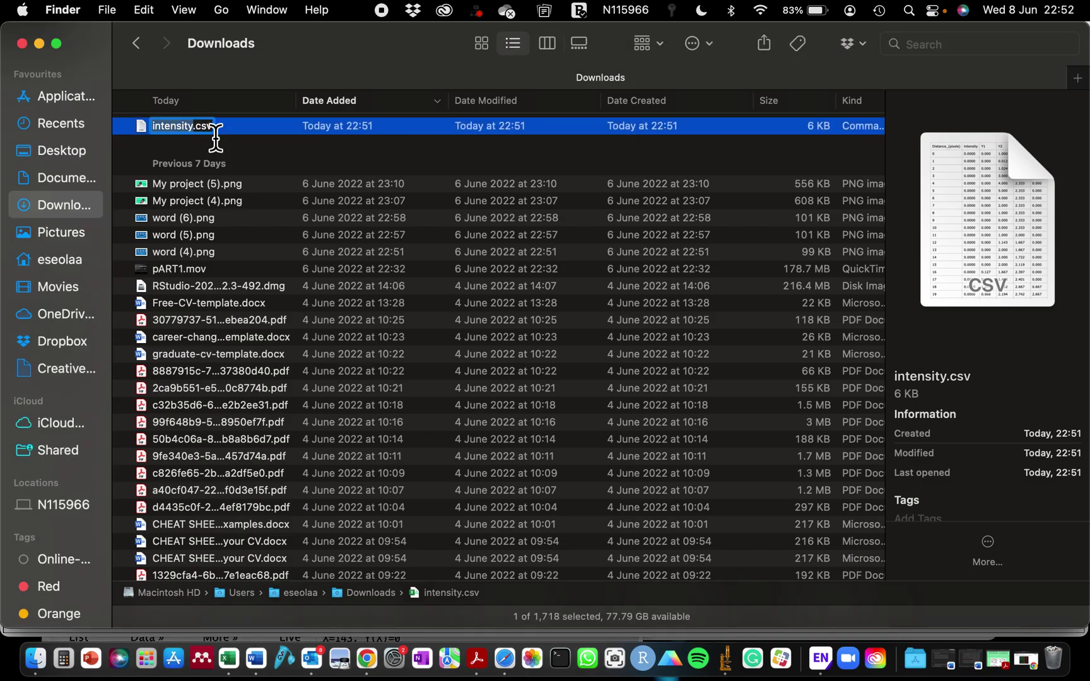
pyautogui.rightClick(215, 129)
pyautogui.click(227, 124)
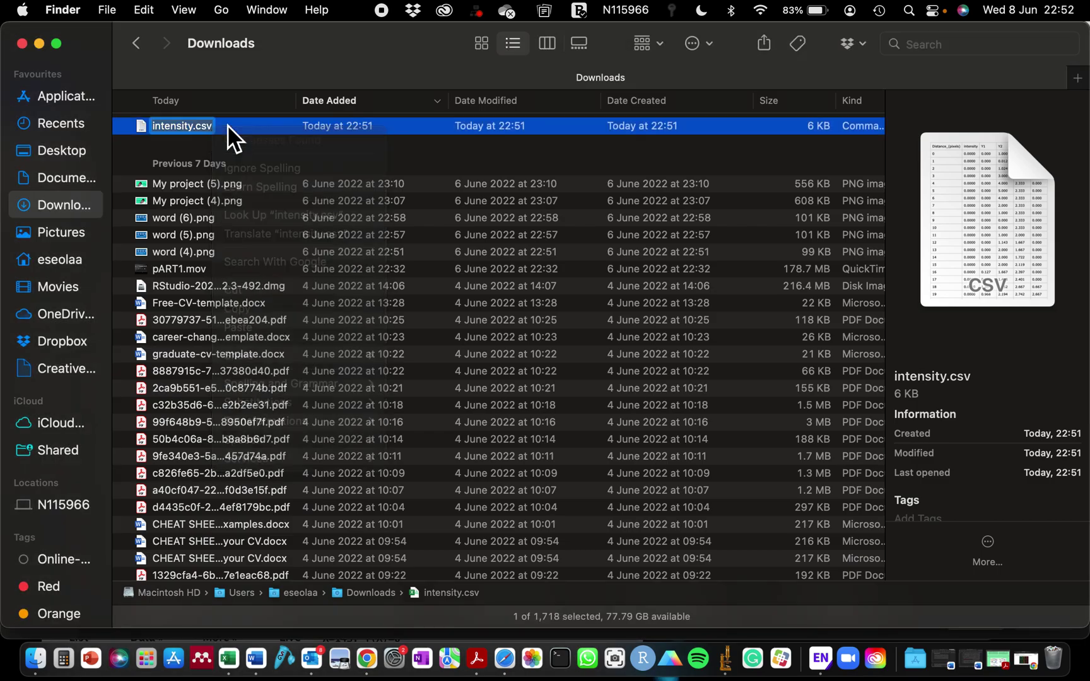
pyautogui.click(261, 129)
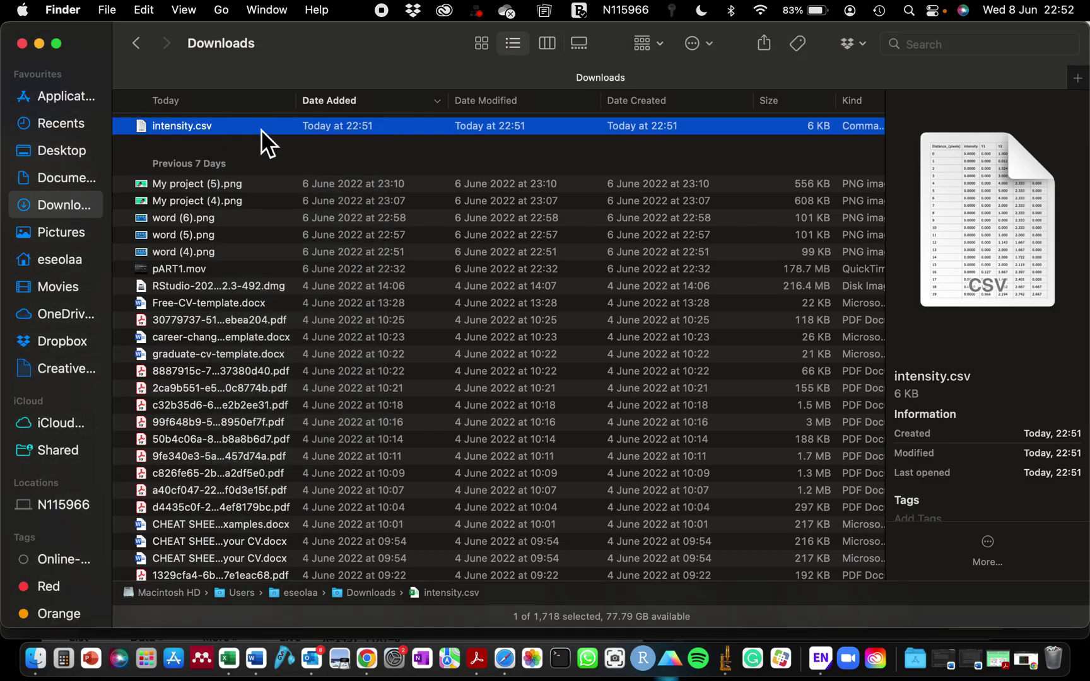
# - Switch to intensity.csv in Excel, fit the width of column A to its Distance_(pixels) header and select the column
pyautogui.click(228, 659)
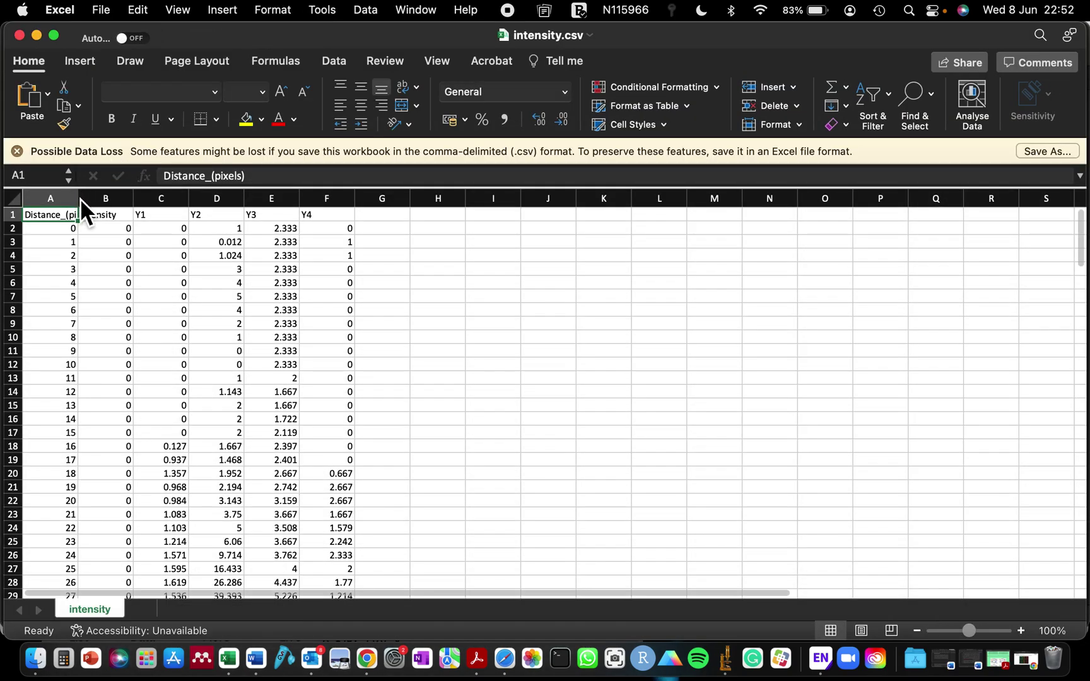
pyautogui.doubleClick(78, 199)
pyautogui.click(195, 271)
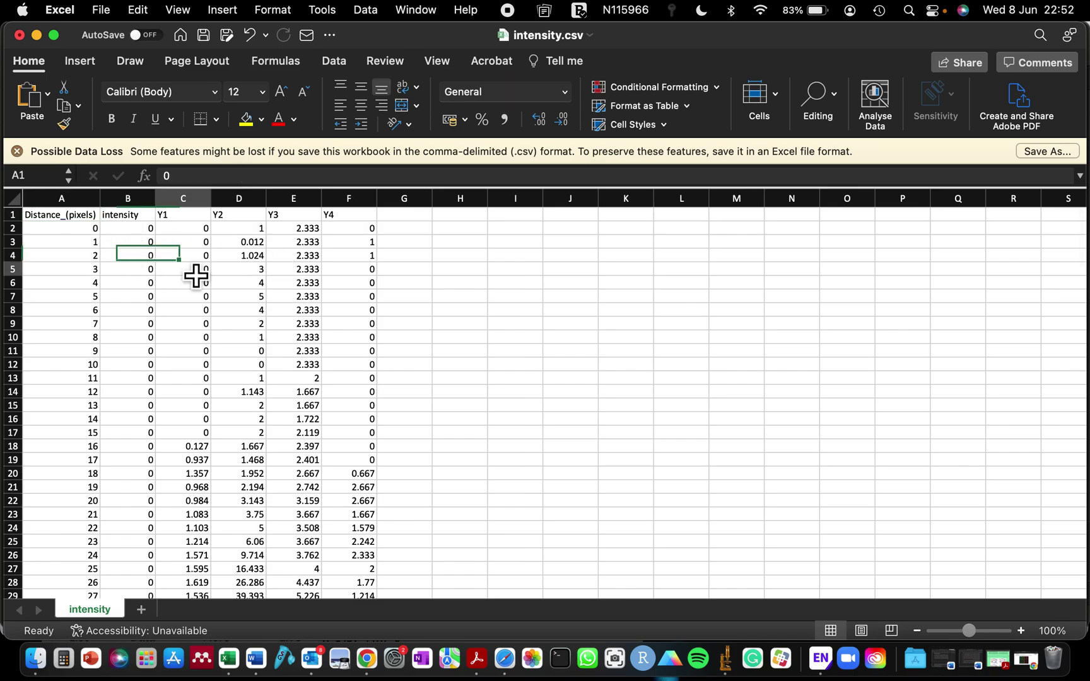
pyautogui.click(67, 218)
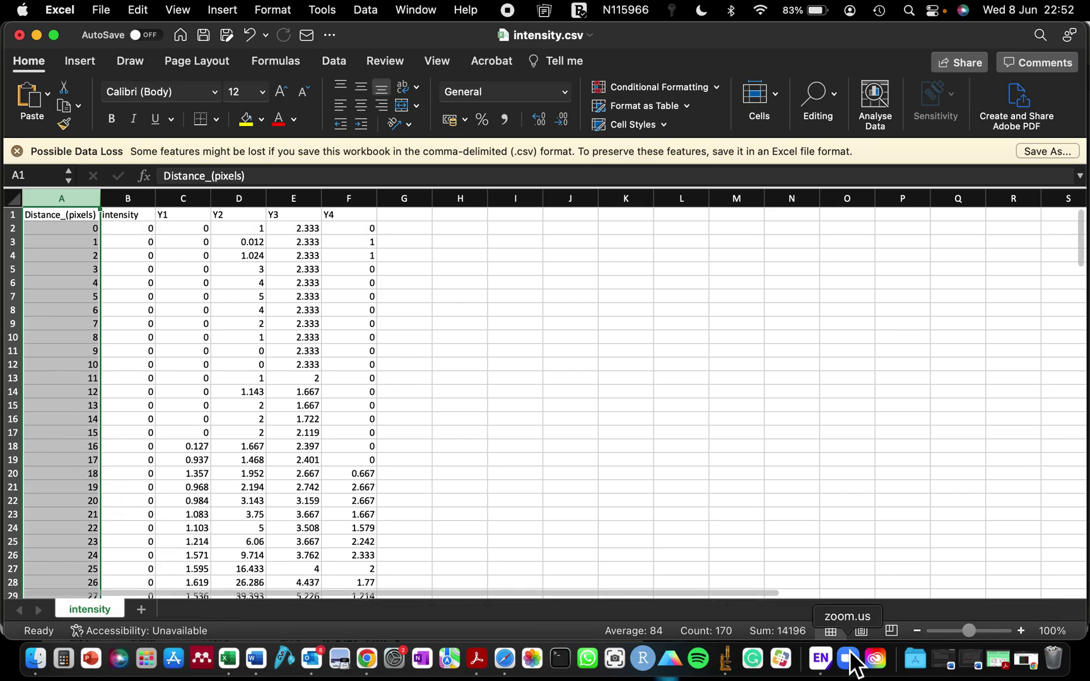
# - Switch to ImageJ and minimize the Plot of mPlum_HiRes window
pyautogui.click(727, 660)
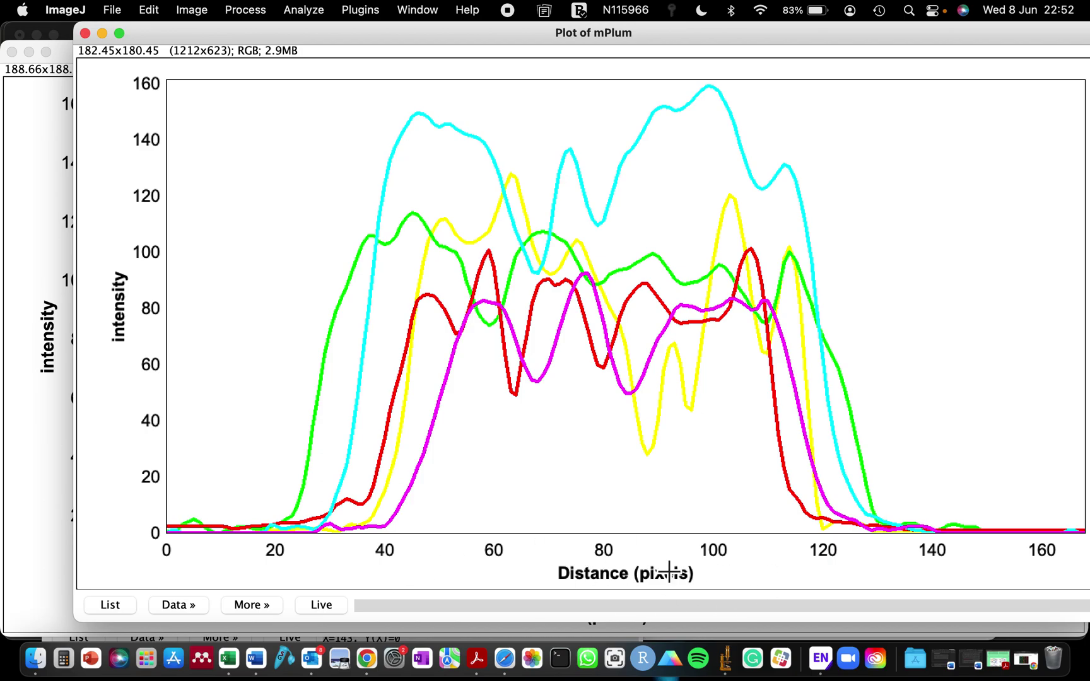
pyautogui.click(30, 52)
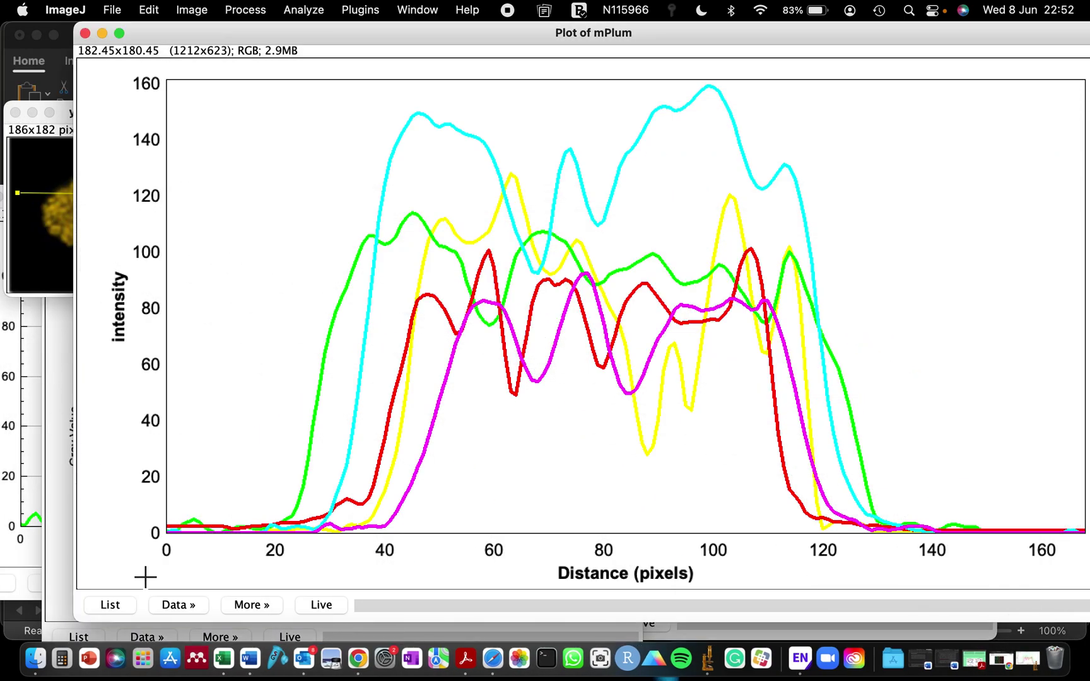
# - Switch back to intensity.csv in Excel and review the intensity and Y1 to Y4 columns down through the data rows
pyautogui.click(224, 659)
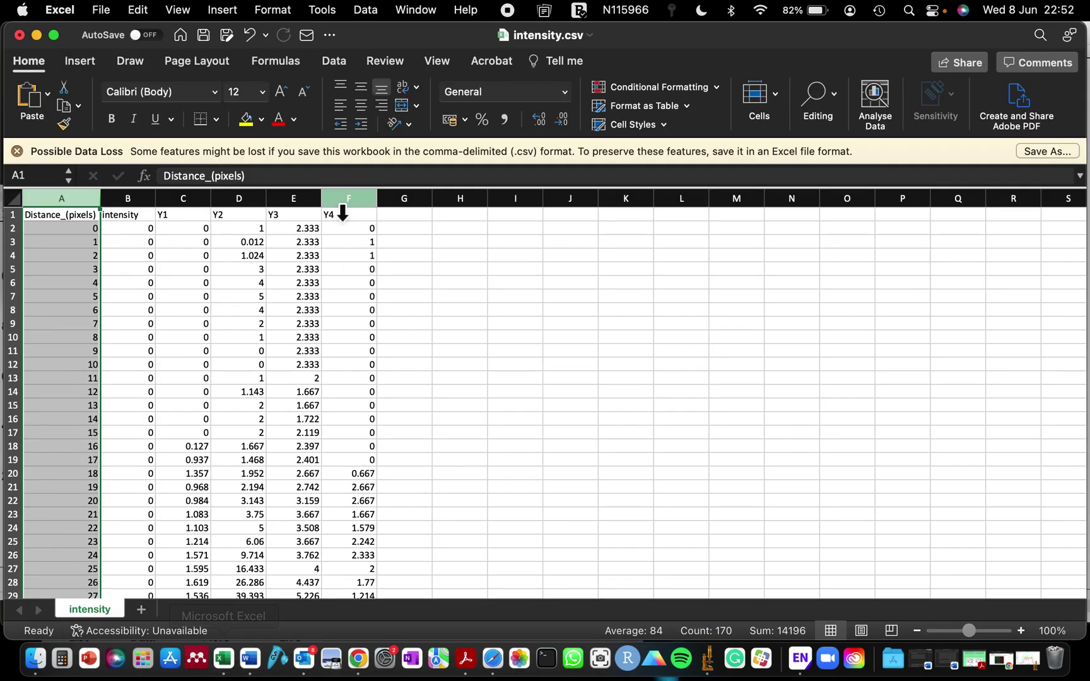
pyautogui.click(145, 216)
pyautogui.press('super+shift+Down')
pyautogui.click(151, 223)
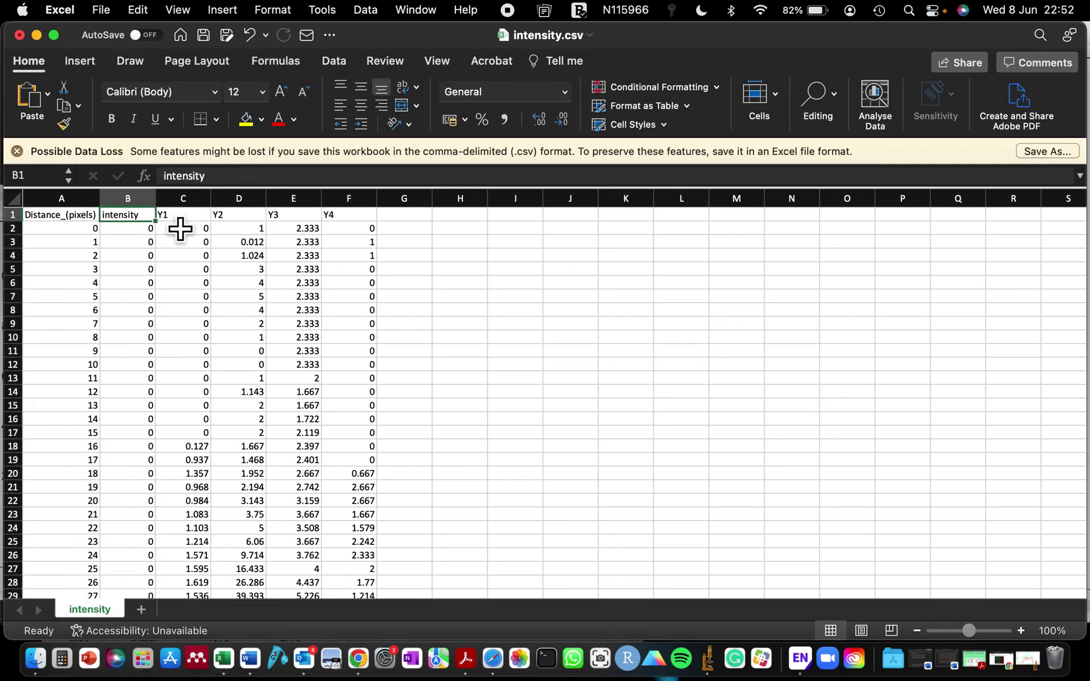
pyautogui.click(184, 221)
pyautogui.click(227, 219)
pyautogui.click(293, 221)
pyautogui.click(354, 217)
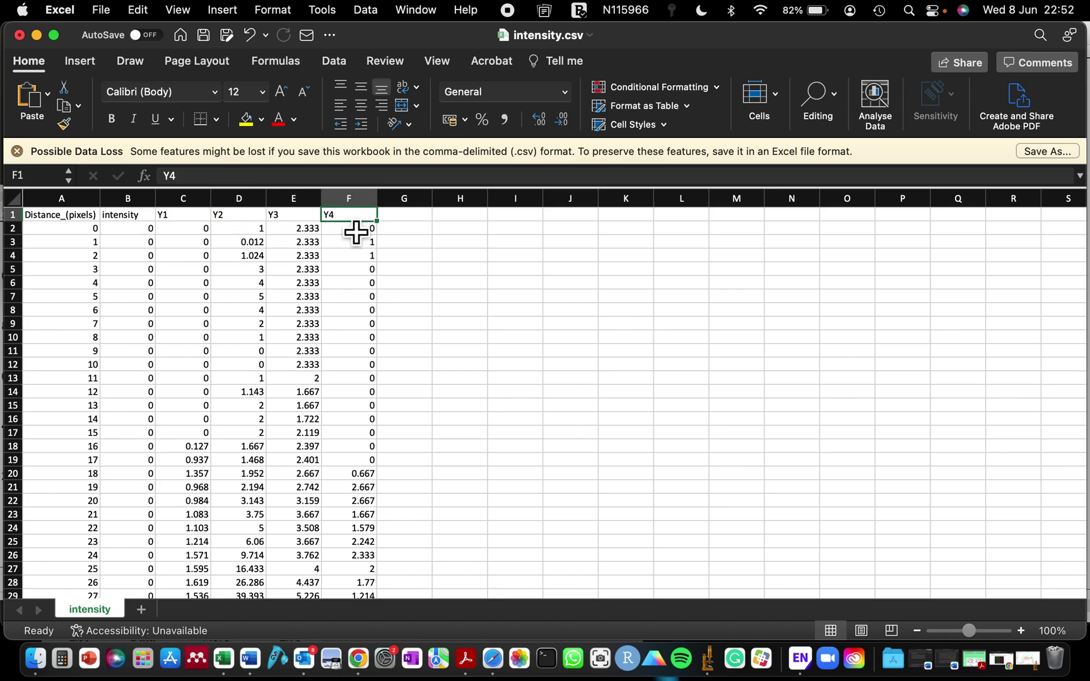
pyautogui.scroll(-8, 312, 315)
pyautogui.scroll(-20, 313, 315)
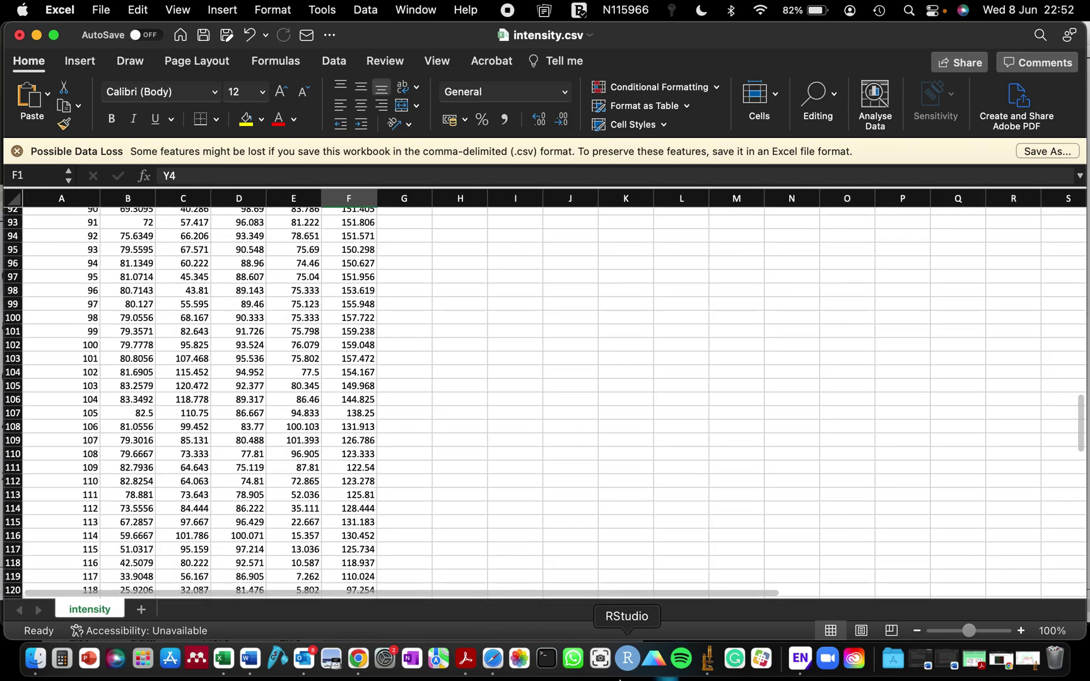
# - Minimize the intensity.csv workbook and close the Plot of Green and Plot of mCerulan windows in ImageJ
pyautogui.click(37, 34)
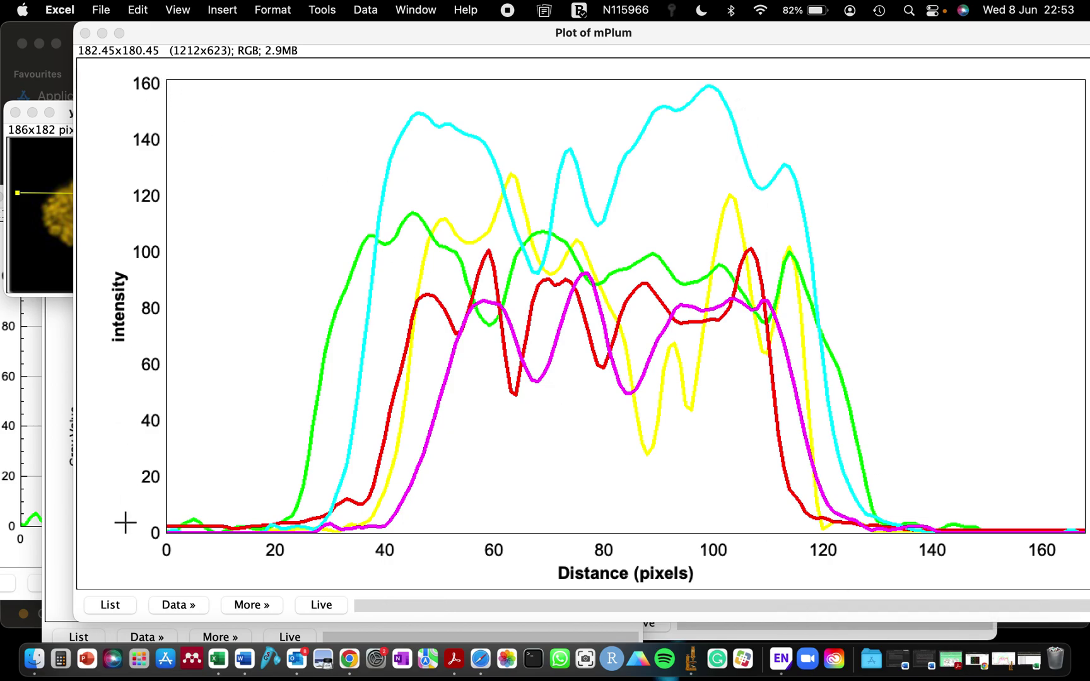
pyautogui.click(69, 382)
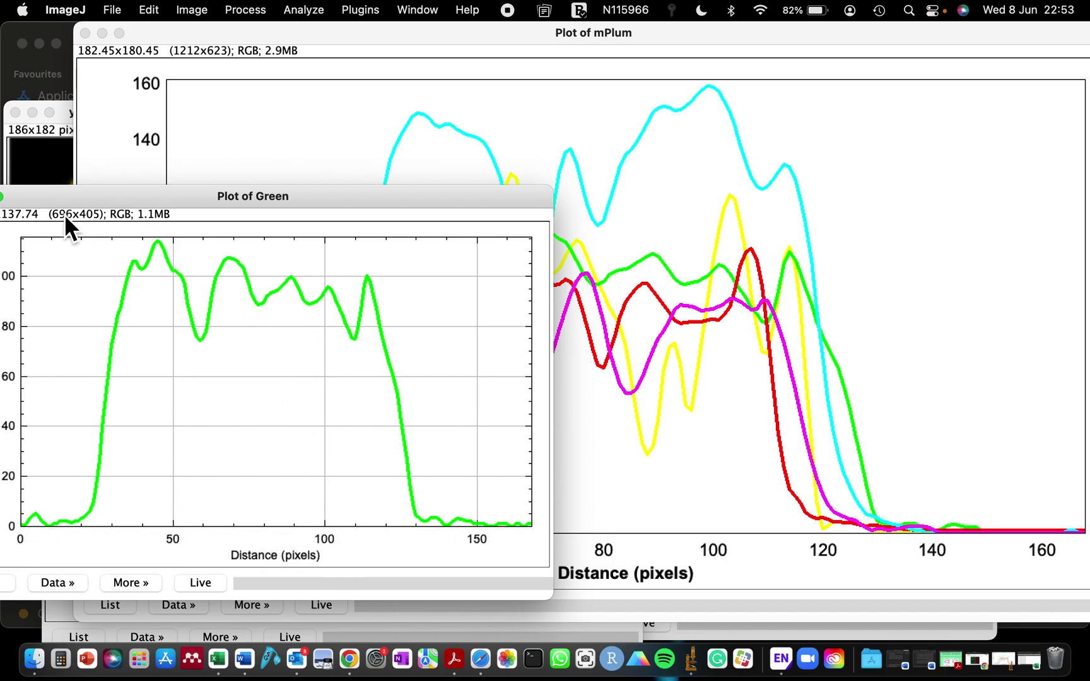
pyautogui.moveTo(51, 203); pyautogui.dragTo(273, 198)
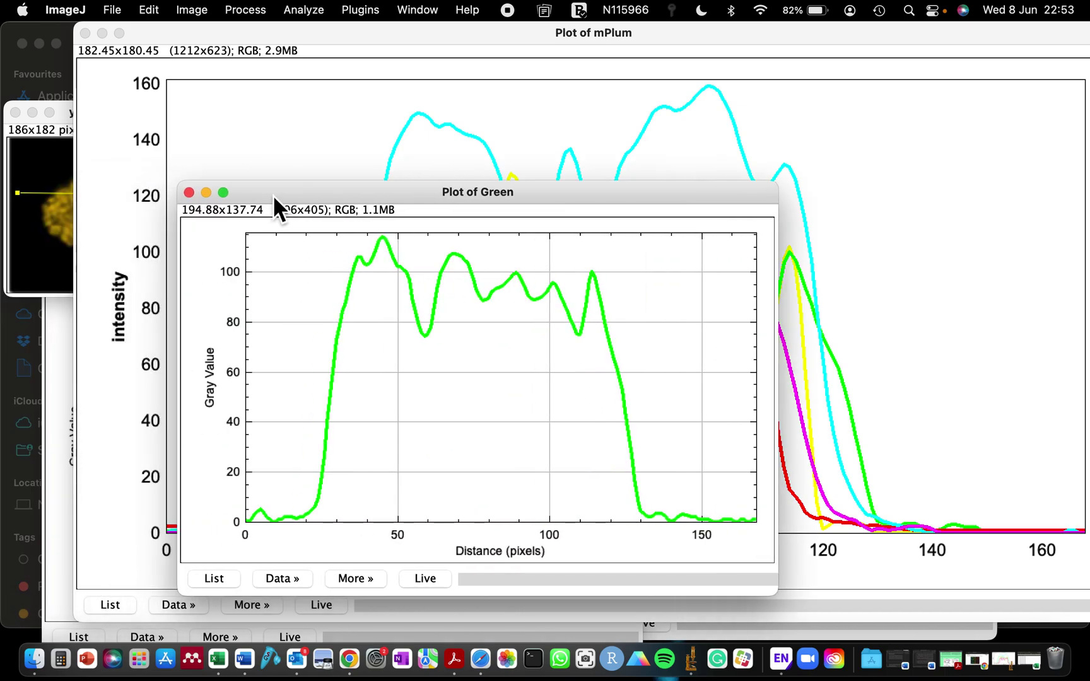
pyautogui.click(187, 192)
pyautogui.click(71, 476)
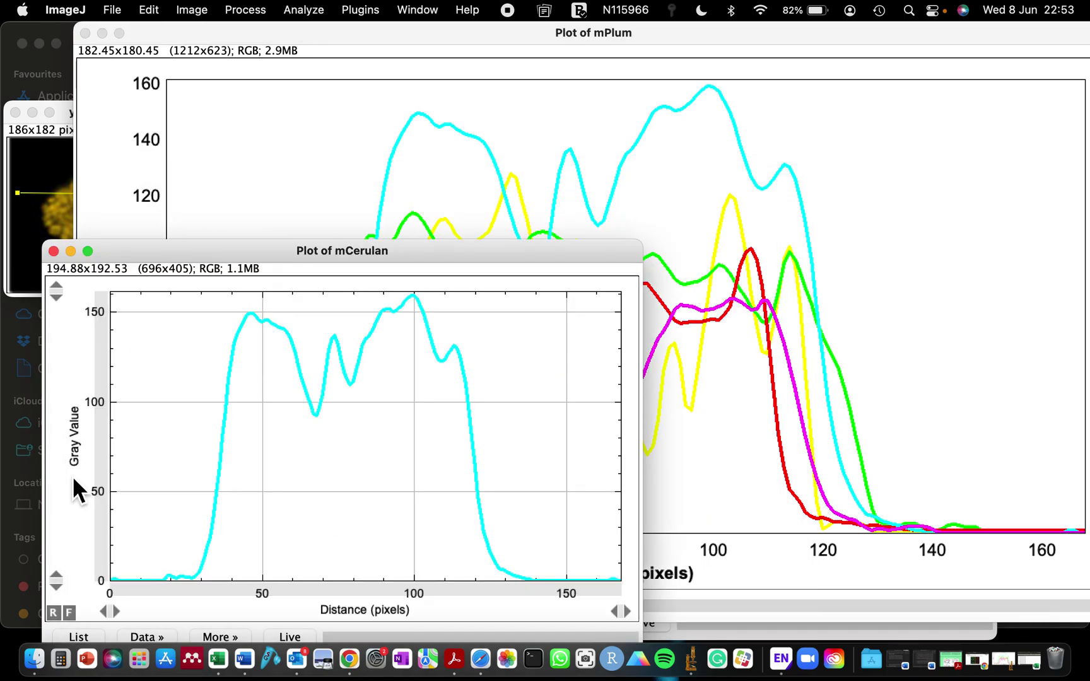
pyautogui.click(53, 251)
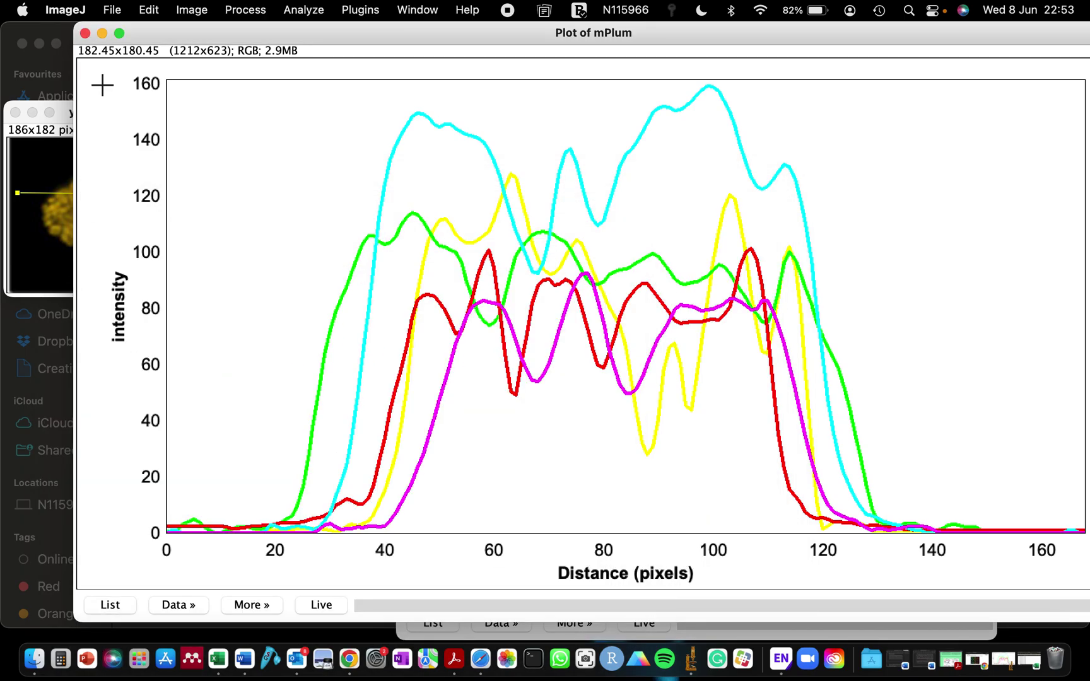
# - Minimize the Plot of mPlum window and close the Plot of yellow and Plot of cherry windows
pyautogui.click(102, 33)
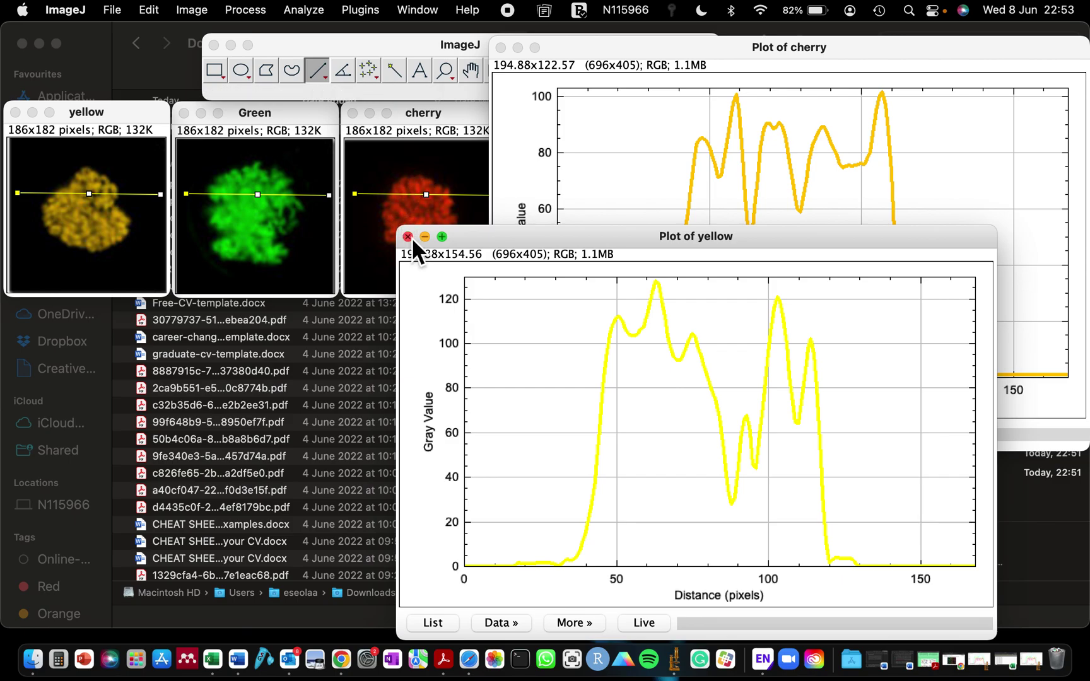
pyautogui.click(409, 238)
pyautogui.click(501, 47)
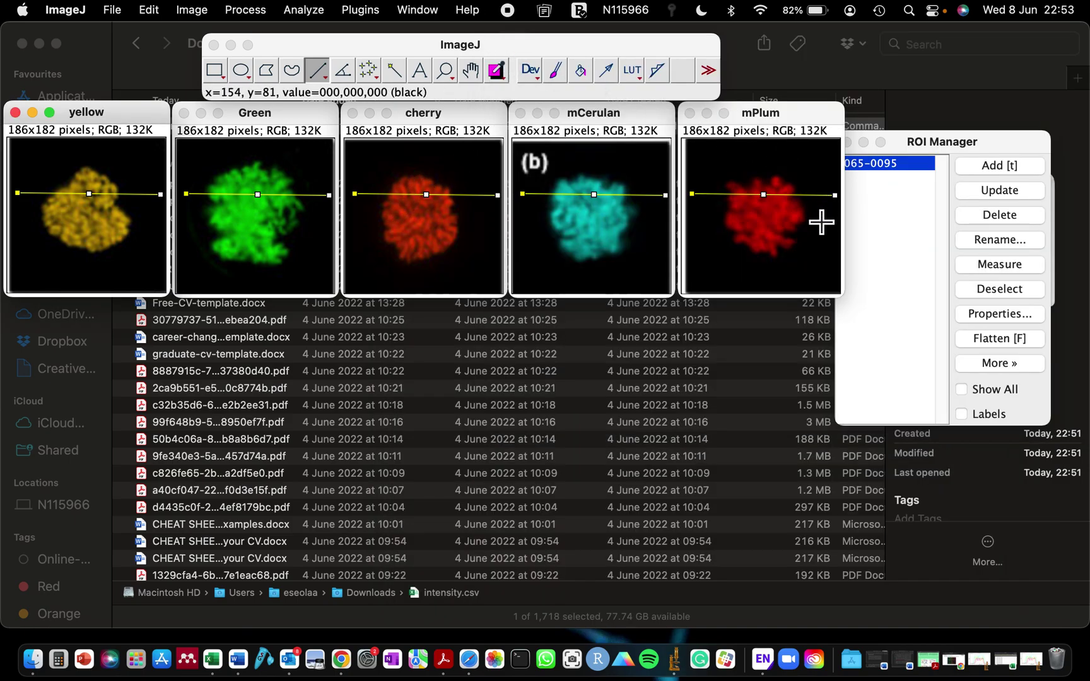
# - Tile all open ImageJ image and plot windows across the screen
pyautogui.click(525, 68)
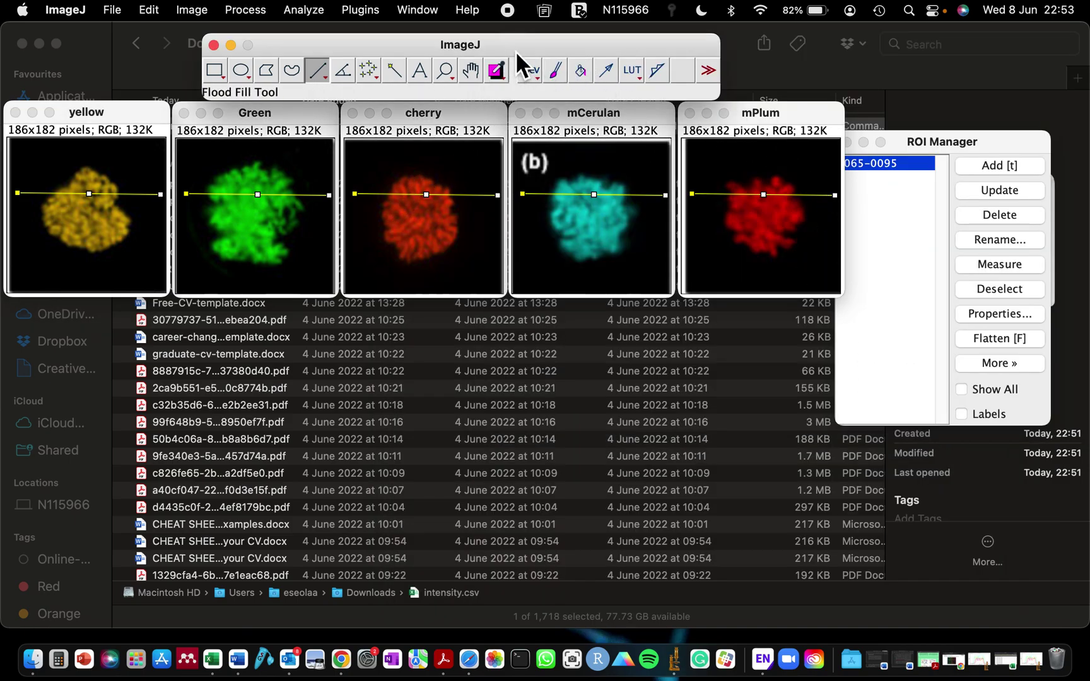
pyautogui.click(427, 6)
pyautogui.click(424, 116)
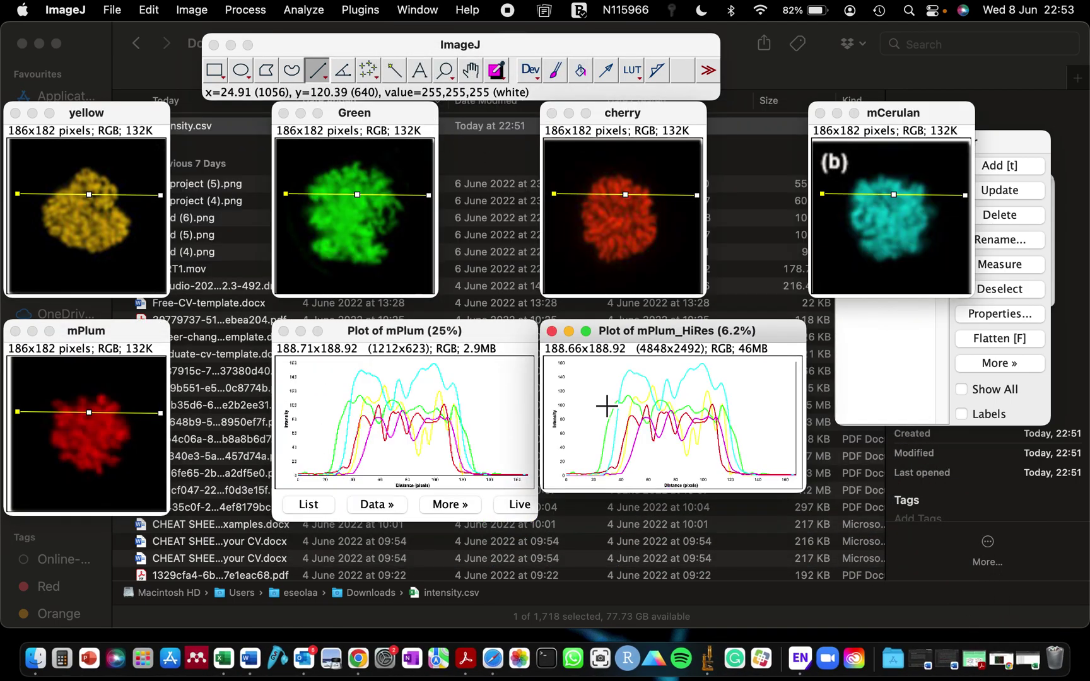
# - Enlarge the Plot of mPlum window to inspect it and close it
pyautogui.click(321, 332)
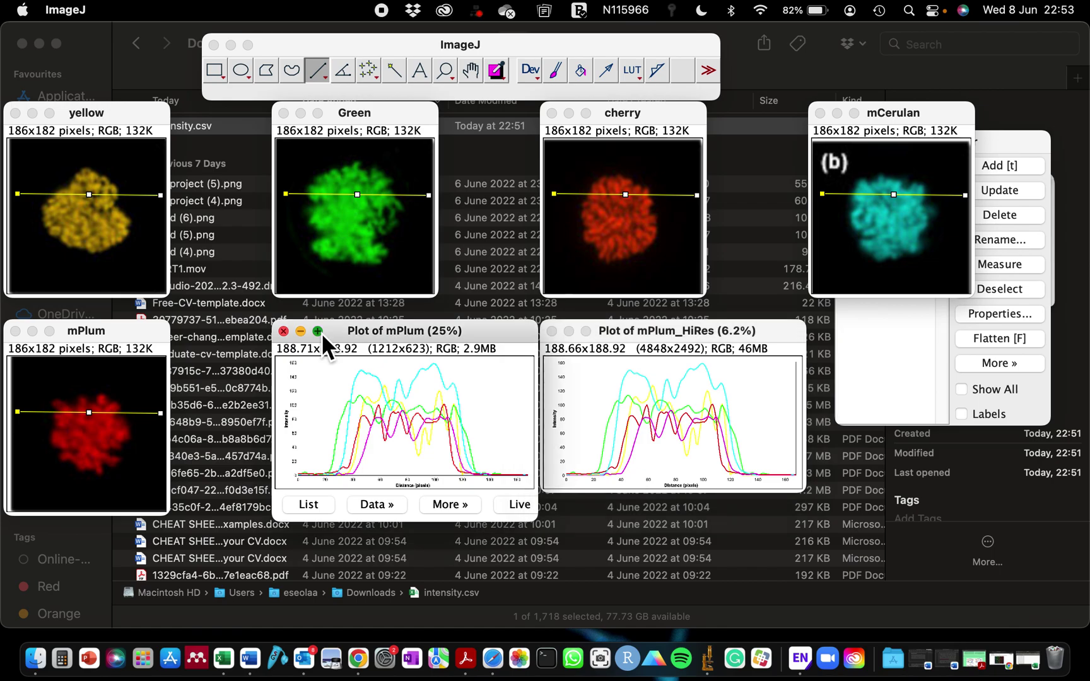
pyautogui.moveTo(321, 333)
pyautogui.click(350, 360)
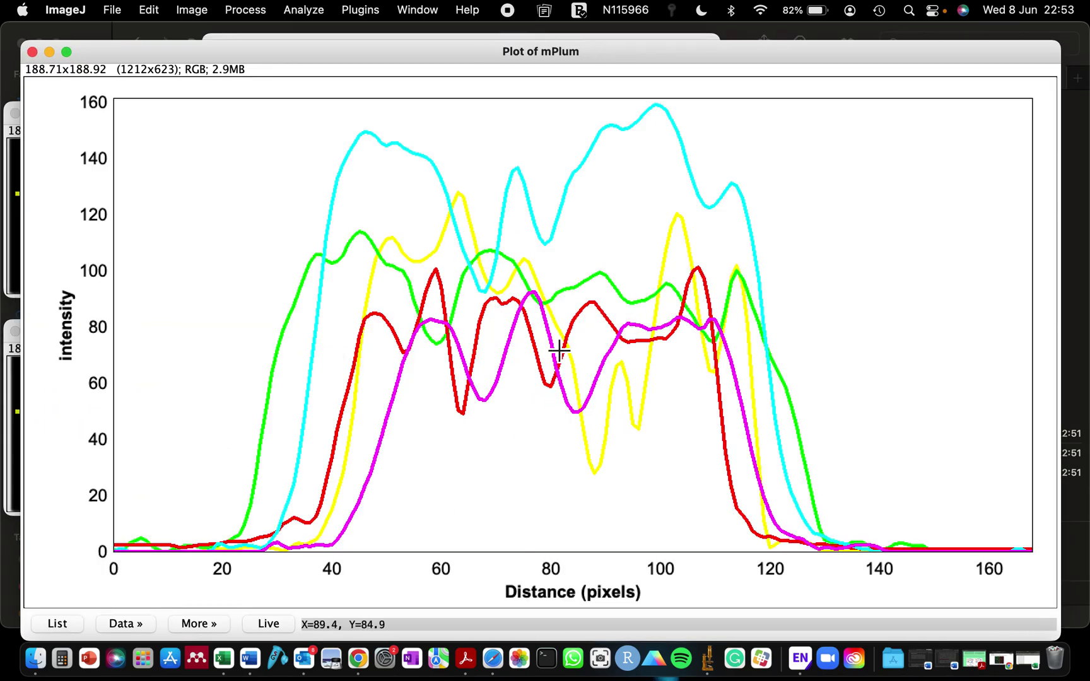
pyautogui.click(35, 51)
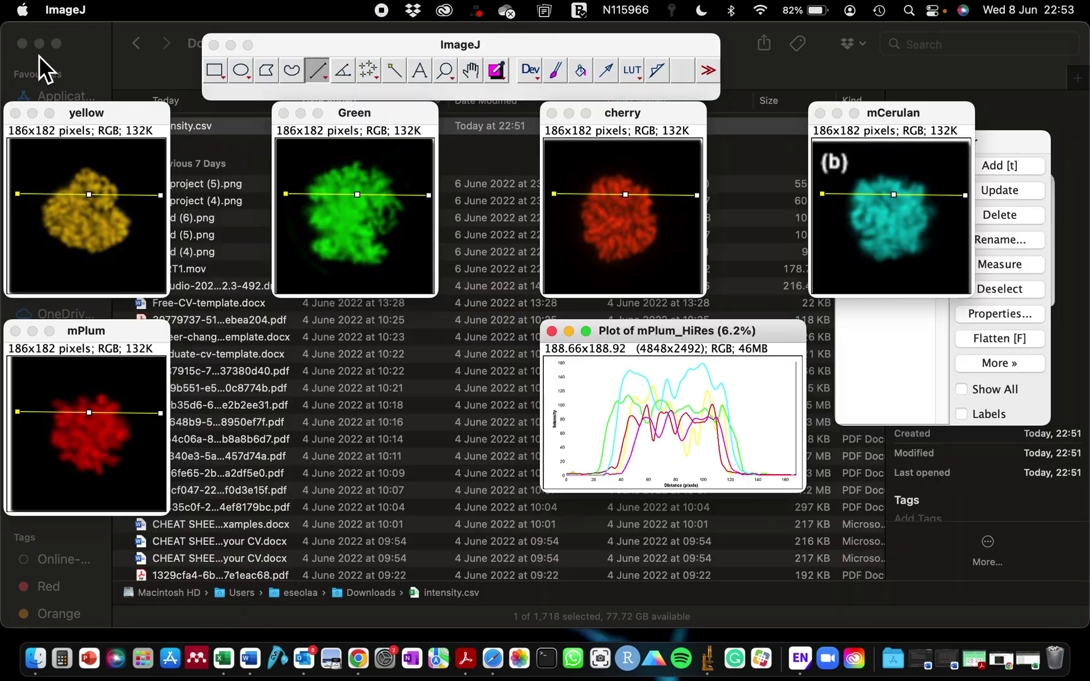
# - Enlarge the Plot of mPlum_HiRes window, move it up beside the images and zoom it out to 16.7%
pyautogui.click(591, 331)
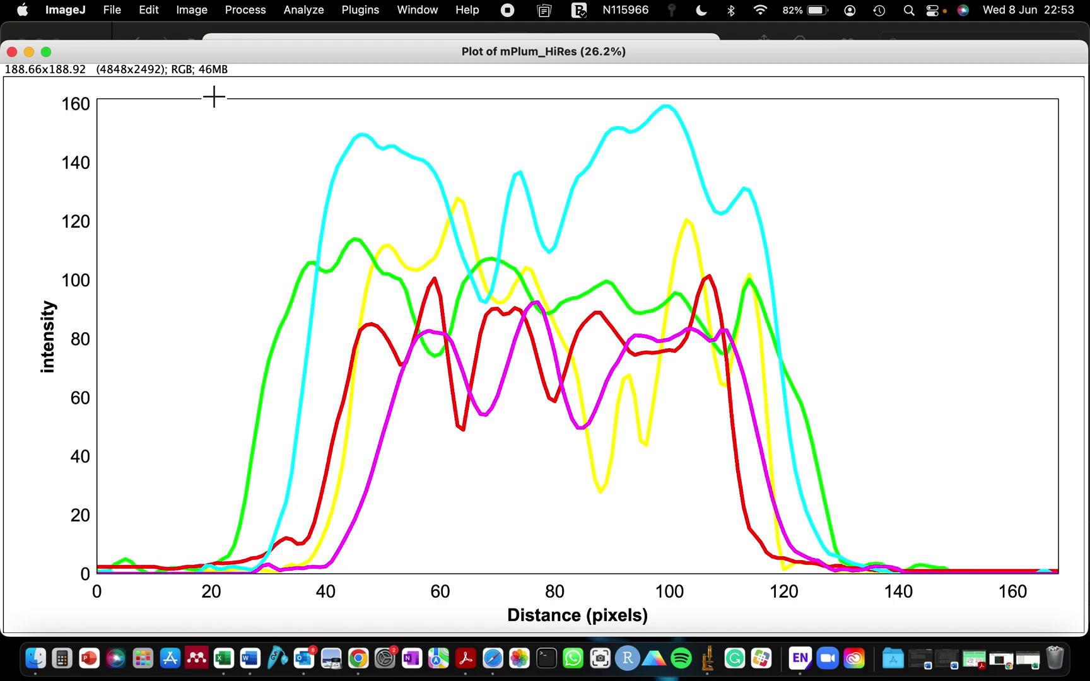
pyautogui.moveTo(84, 52); pyautogui.dragTo(438, 6)
pyautogui.press('-')
pyautogui.press('-')
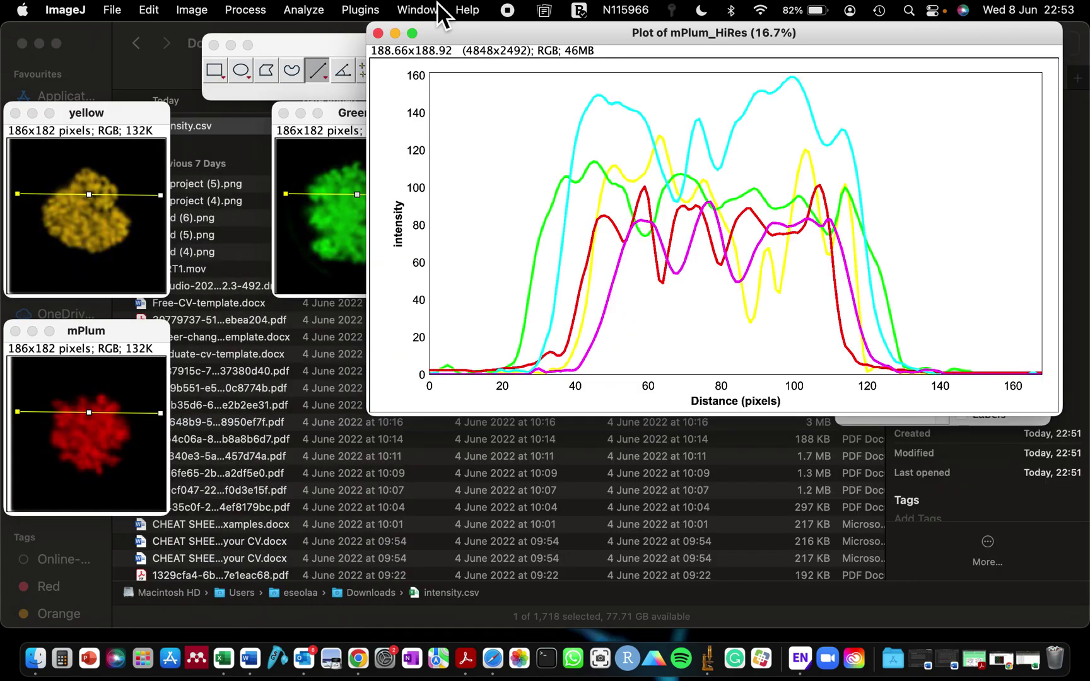
# - Gather the Green, cherry and mCerulan image windows near the yellow and mPlum images, with the mPlum_HiRes plot beside them
pyautogui.moveTo(327, 108); pyautogui.dragTo(230, 117)
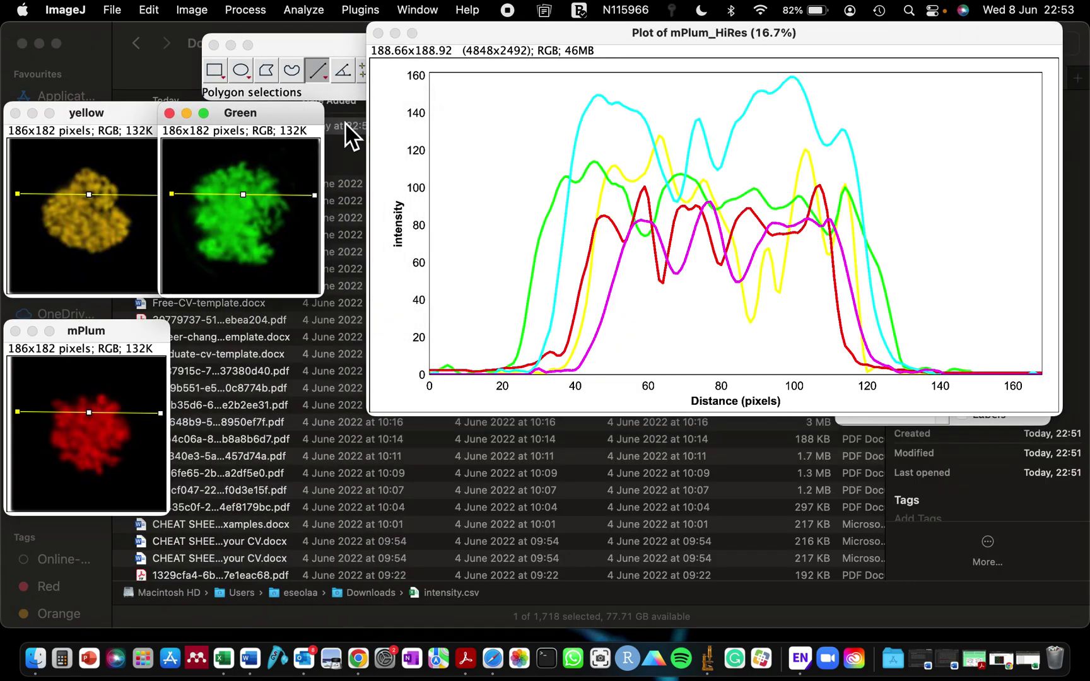
pyautogui.moveTo(521, 29); pyautogui.dragTo(553, 255)
pyautogui.moveTo(613, 114); pyautogui.dragTo(256, 343)
pyautogui.moveTo(944, 109); pyautogui.dragTo(470, 136)
pyautogui.moveTo(598, 260); pyautogui.dragTo(648, 127)
pyautogui.click(387, 151)
pyautogui.moveTo(427, 148); pyautogui.dragTo(400, 148)
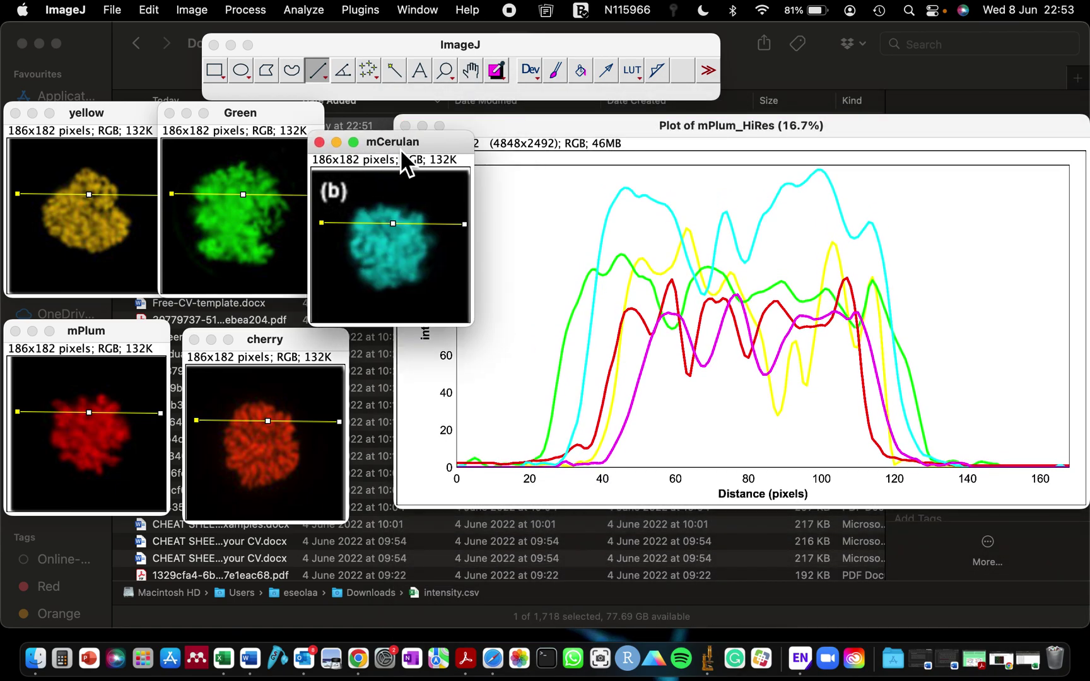
# - Minimize the Finder window, move the ImageJ toolbar out of the way and arrange the five images in a two-column grid
pyautogui.click(41, 44)
pyautogui.moveTo(449, 45); pyautogui.dragTo(784, 23)
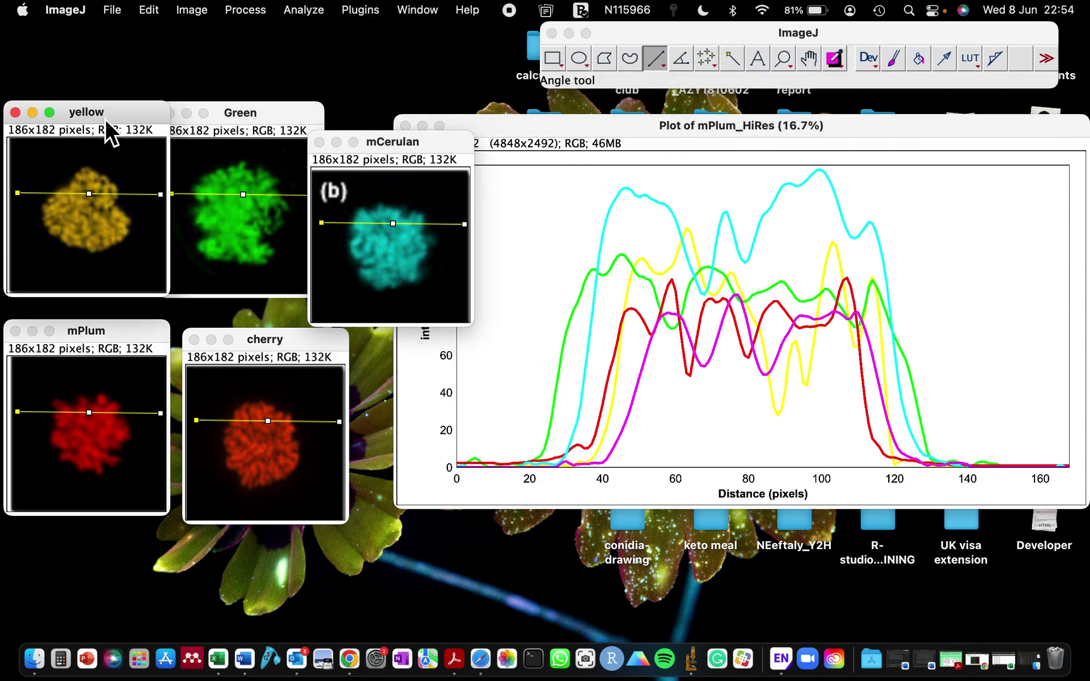
pyautogui.moveTo(105, 119); pyautogui.dragTo(122, 39)
pyautogui.moveTo(236, 116); pyautogui.dragTo(262, 36)
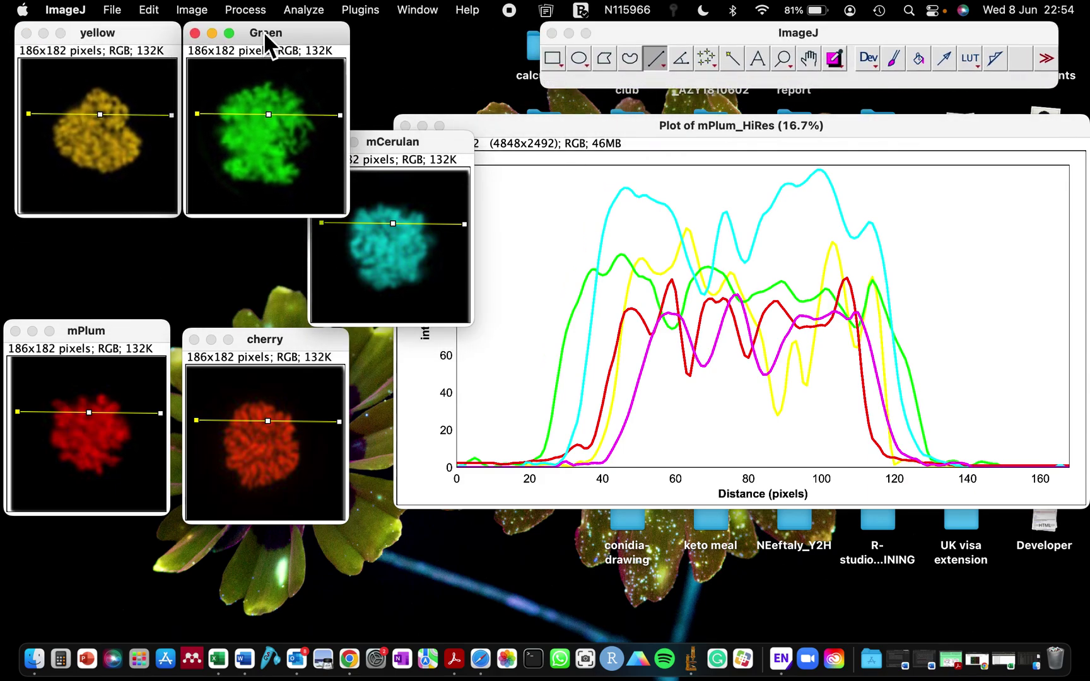
pyautogui.moveTo(104, 327); pyautogui.dragTo(115, 229)
pyautogui.click(262, 341)
pyautogui.moveTo(262, 341); pyautogui.dragTo(89, 434)
pyautogui.moveTo(426, 139); pyautogui.dragTo(304, 230)
# - Place the Plot of mPlum_HiRes window beside the image grid, try a 25% zoom, return to 16.7% and enlarge the window
pyautogui.moveTo(505, 129); pyautogui.dragTo(475, 107)
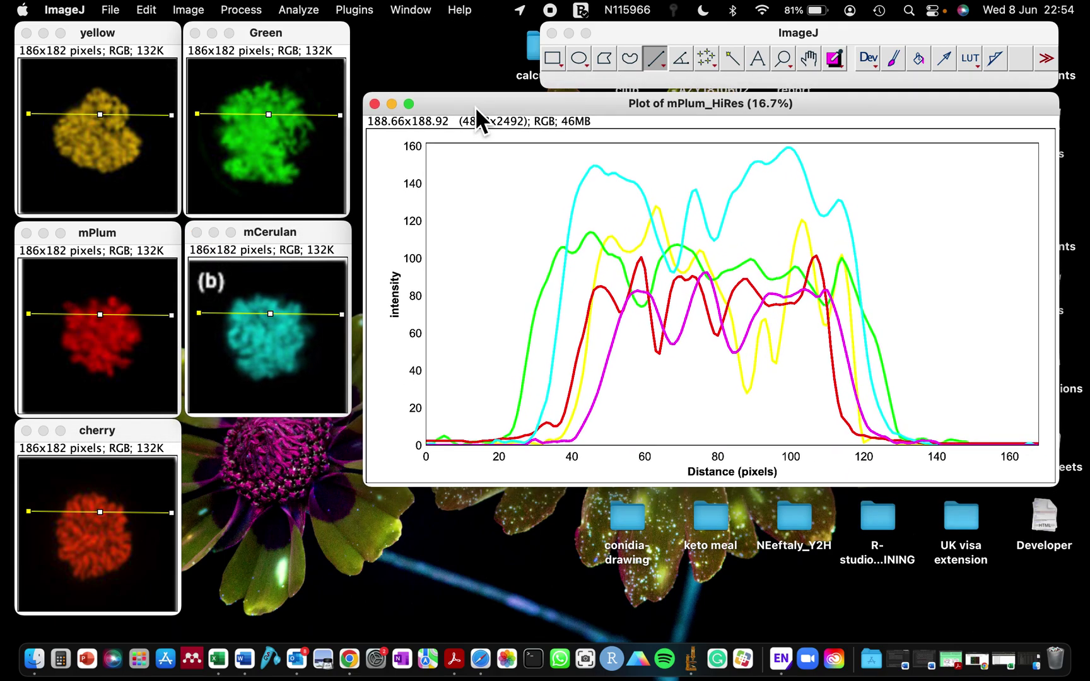
pyautogui.press('+')
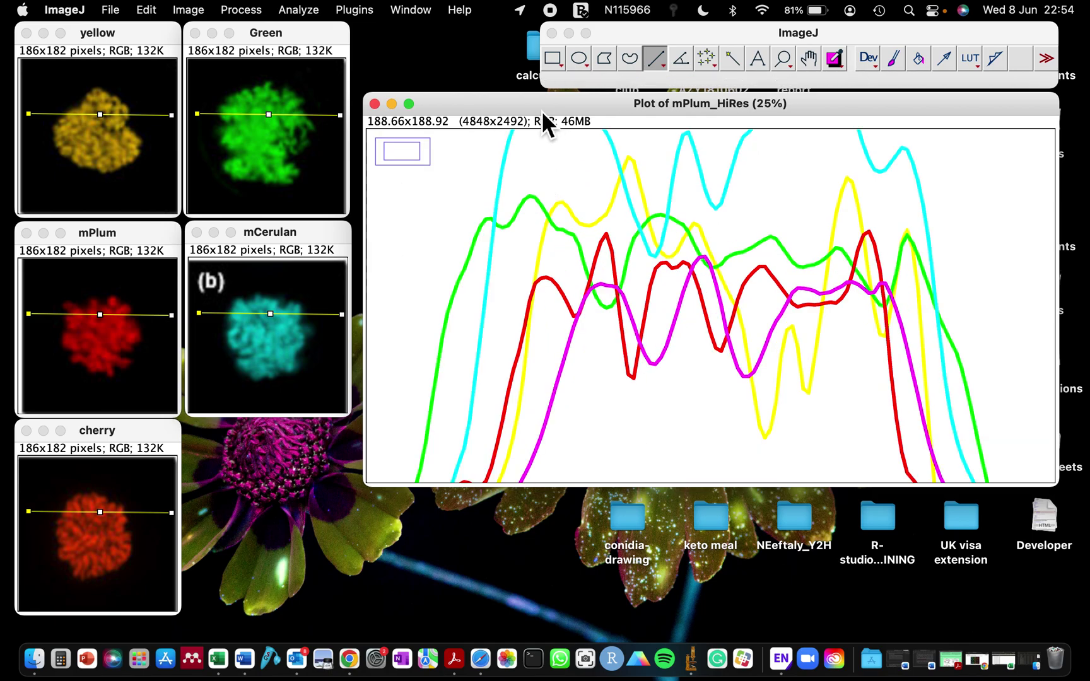
pyautogui.press('-')
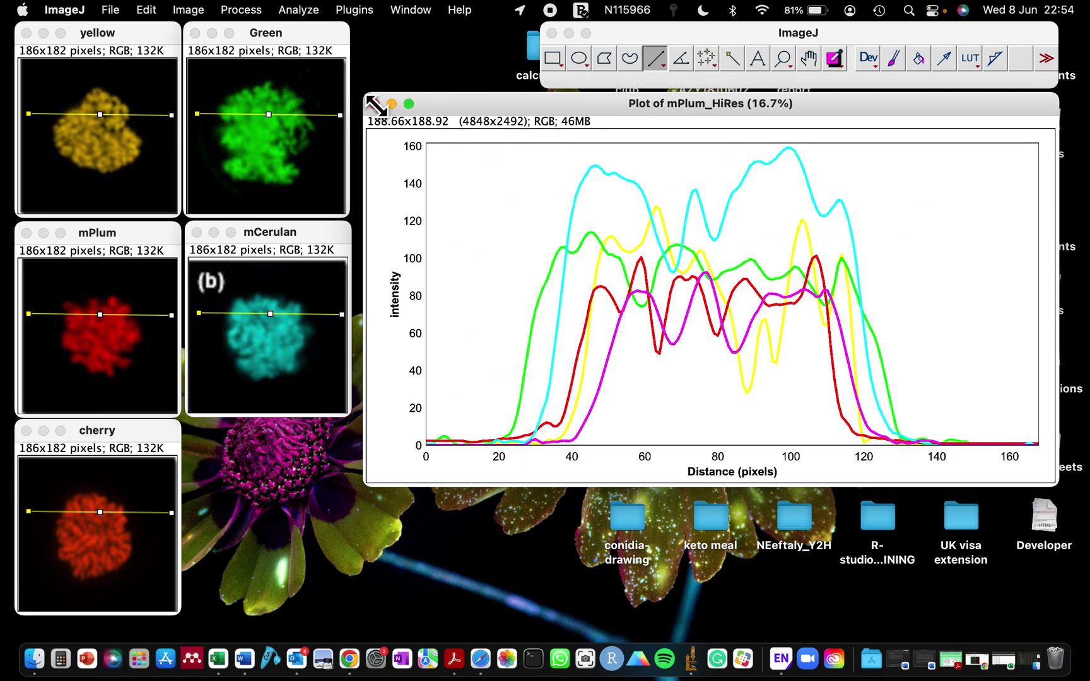
pyautogui.moveTo(376, 104); pyautogui.dragTo(280, 31)
pyautogui.moveTo(530, 45); pyautogui.dragTo(581, 105)
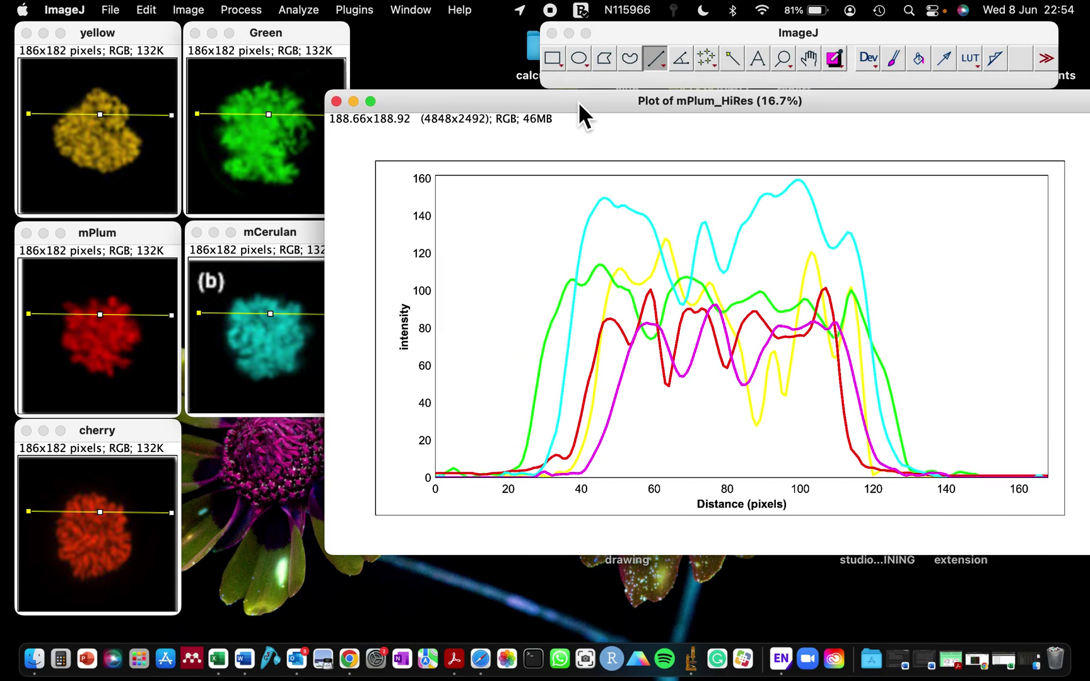